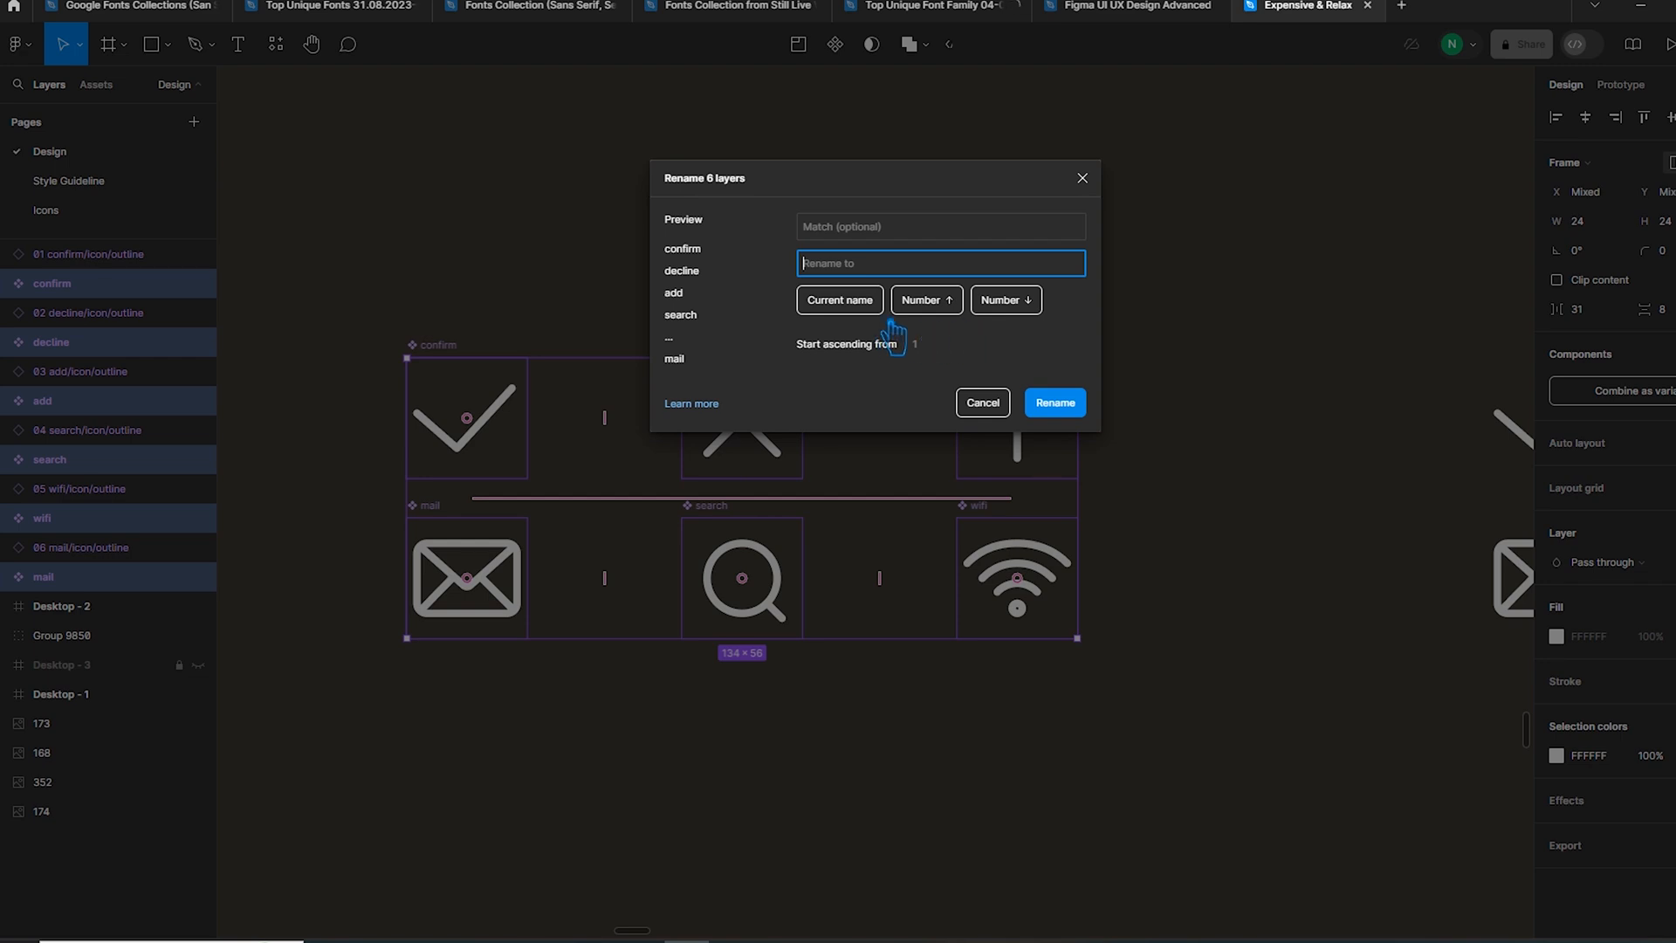
- Rename the six selected icon components with the pattern "$nn $&/Outline": ascending number, current name and "/Outline"
left_click(932, 302)
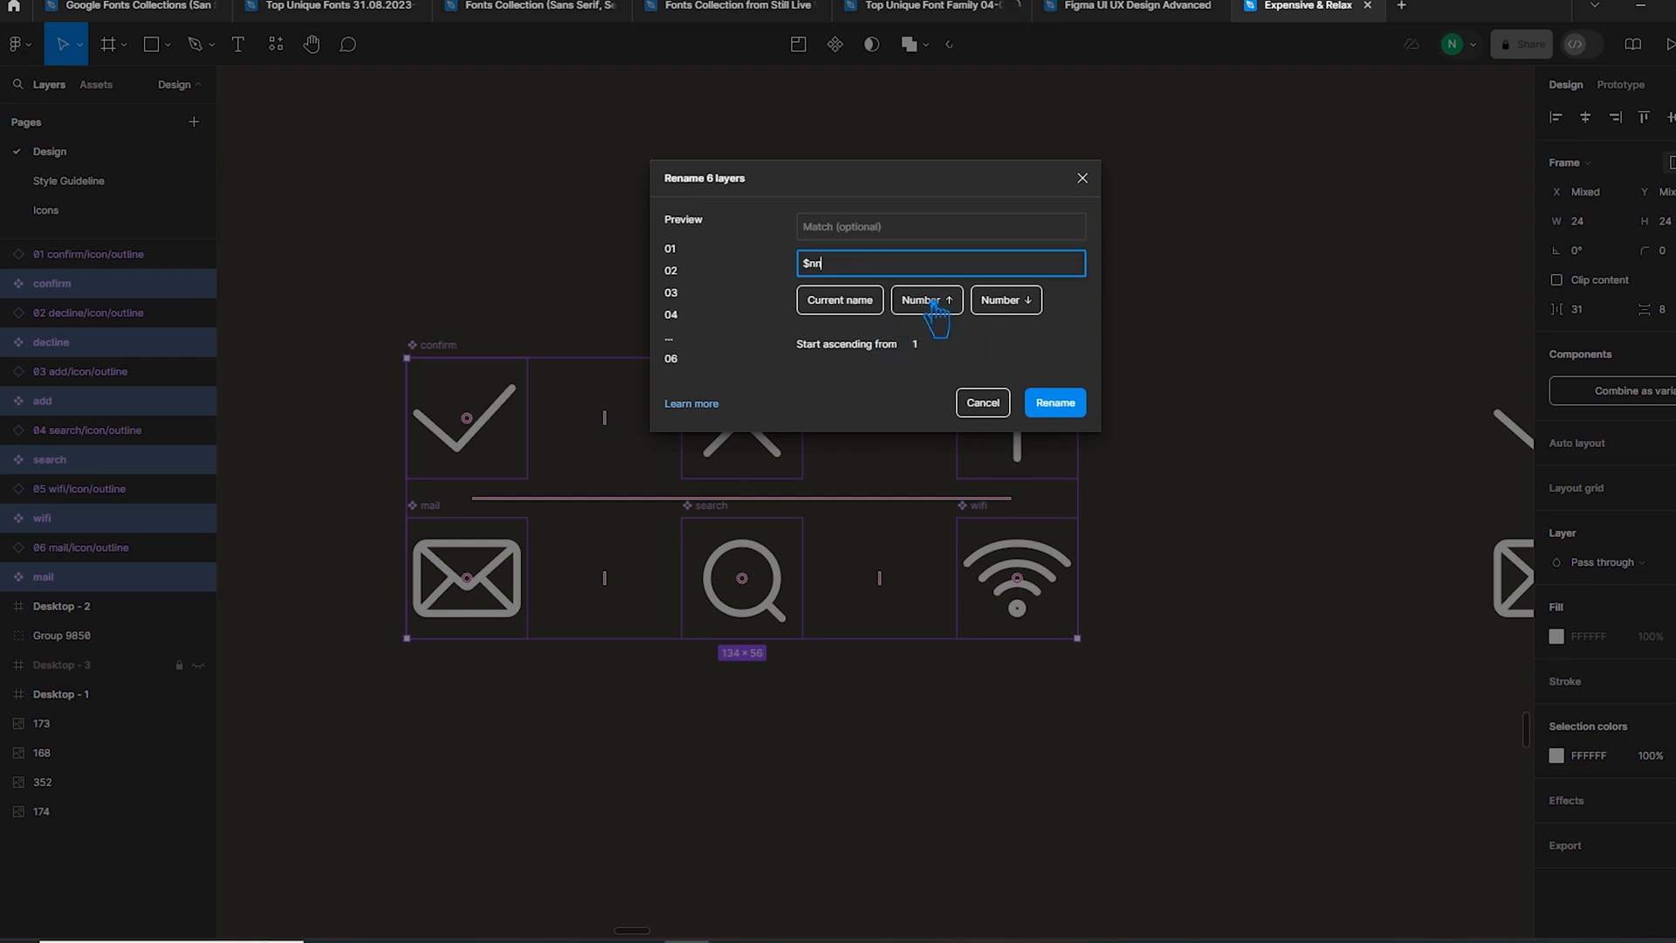
left_click(860, 318)
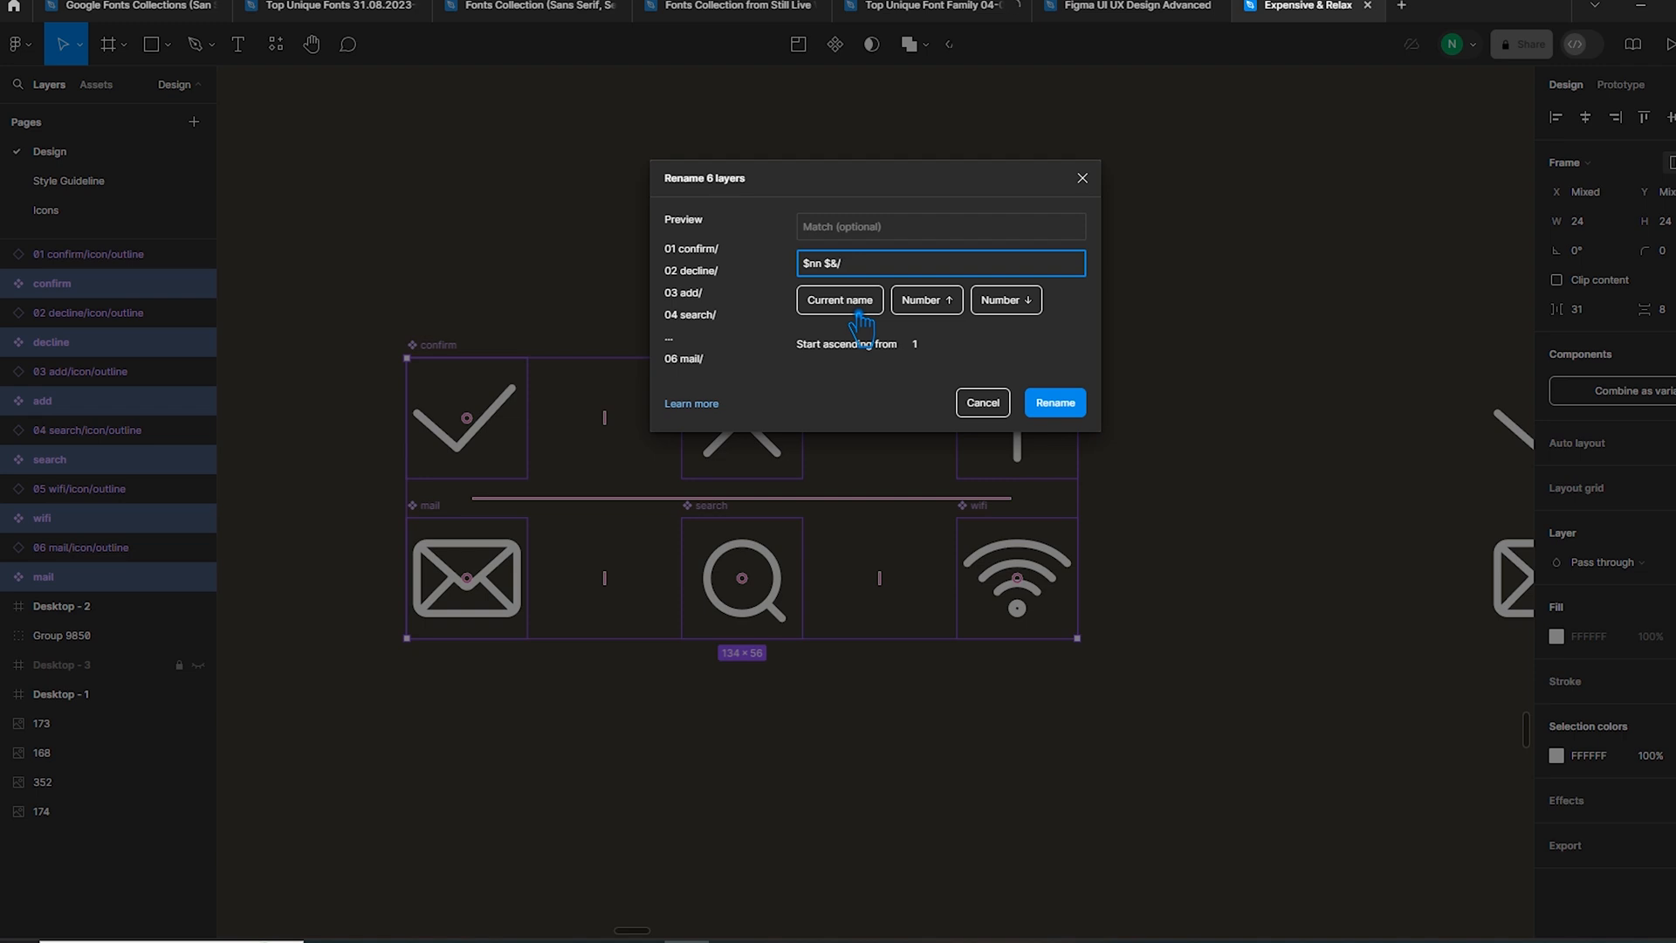
type("Outline")
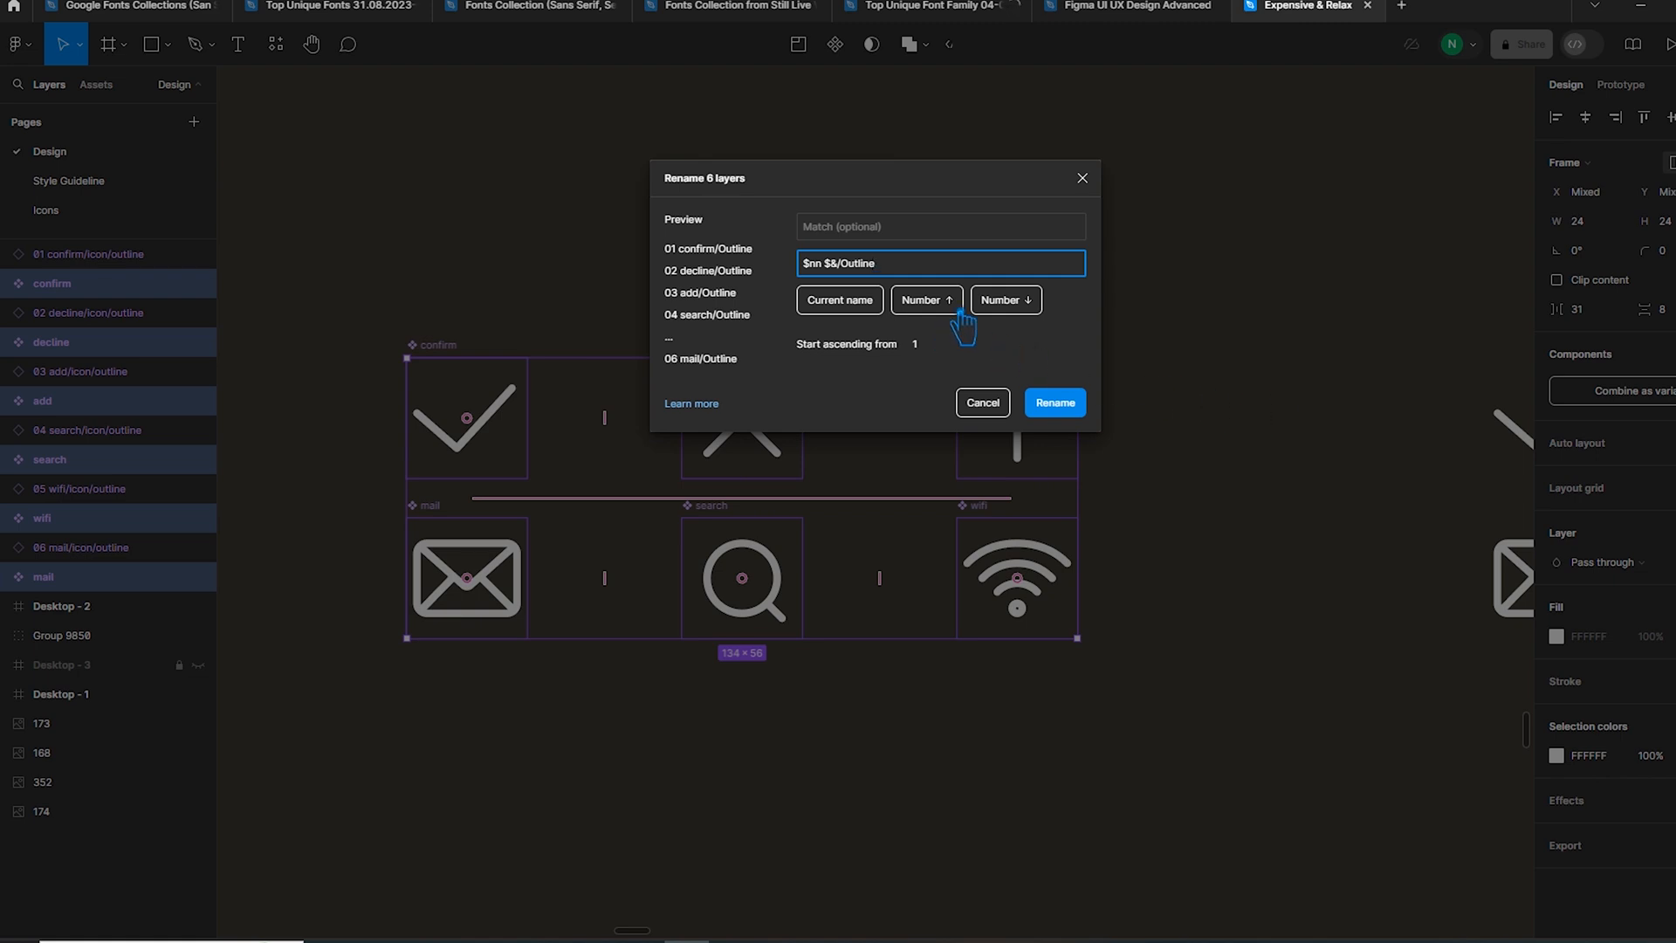
left_click(1077, 413)
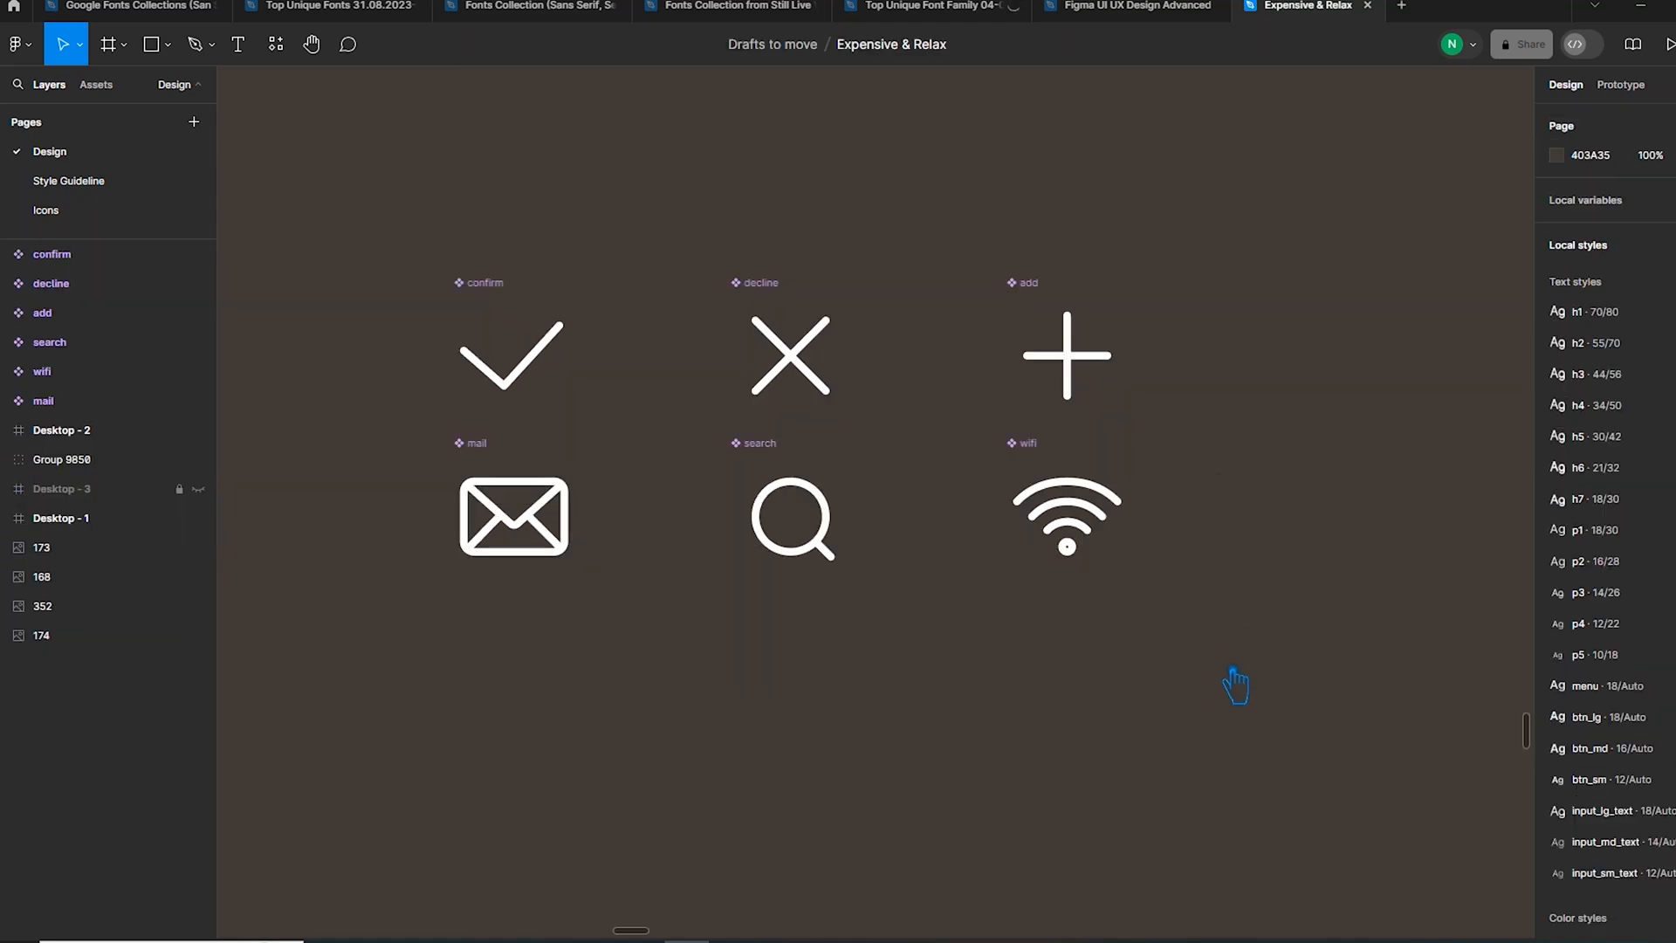
- Duplicate the six icon components as instances beside the originals and select all the copies
left_click_drag(1214, 673, 1006, 348)
scroll(428, 325, "down", 5, "ctrl")
left_click_drag(1153, 509, 1034, 529)
scroll(1036, 543, "up", 3, "ctrl")
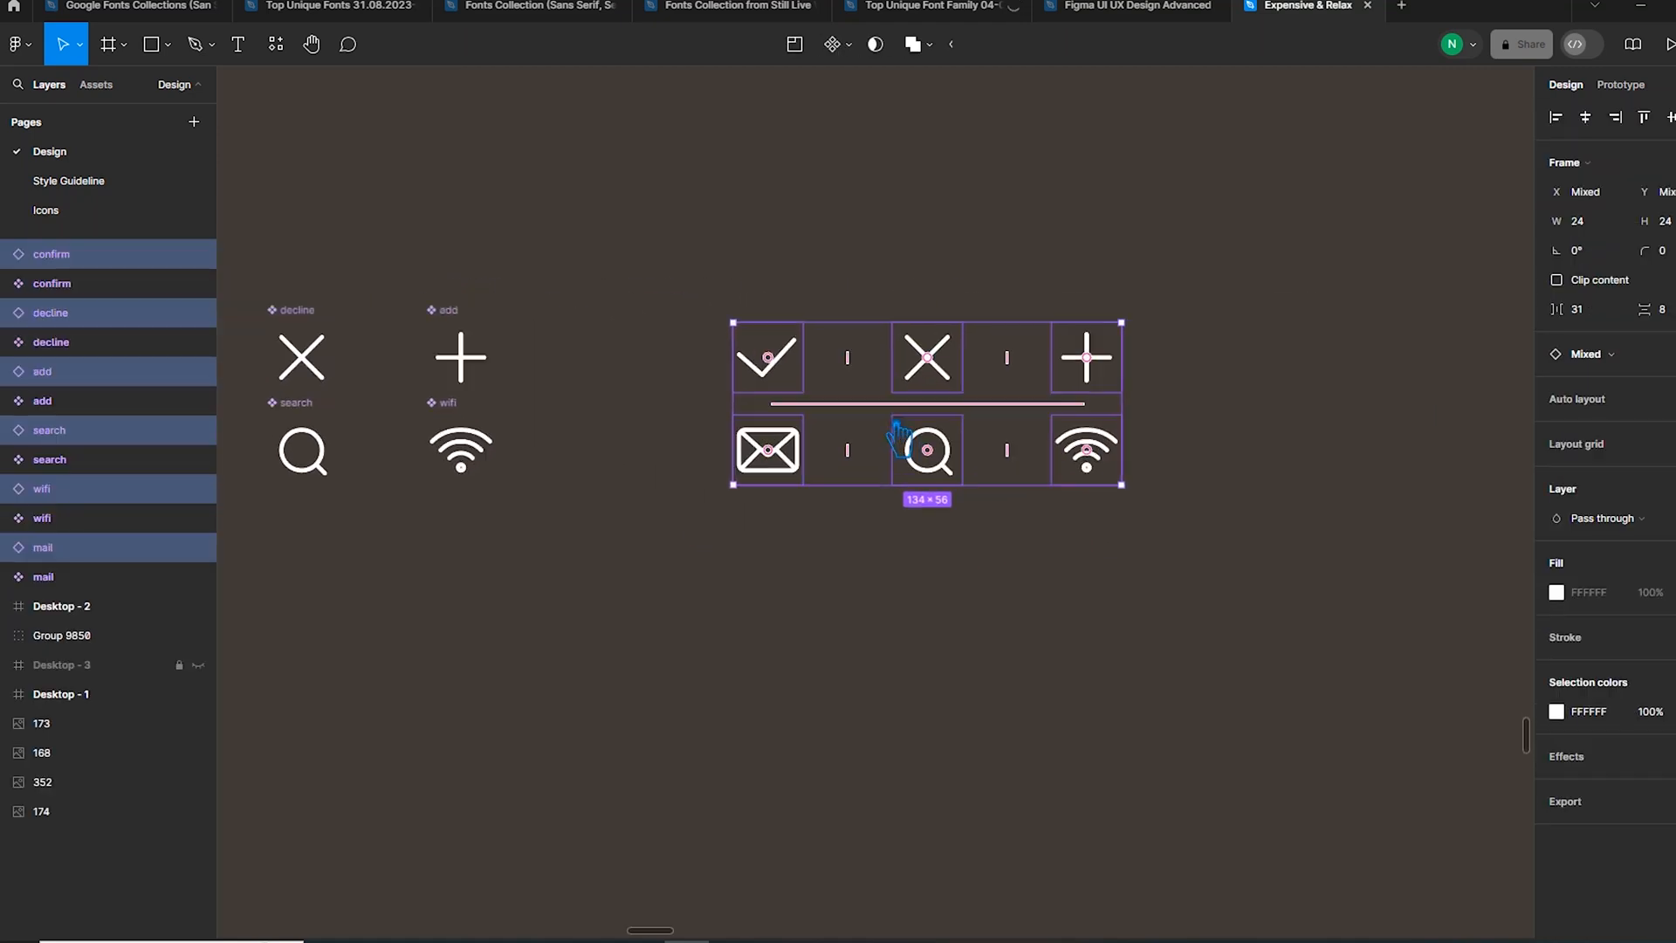
left_click(1163, 588)
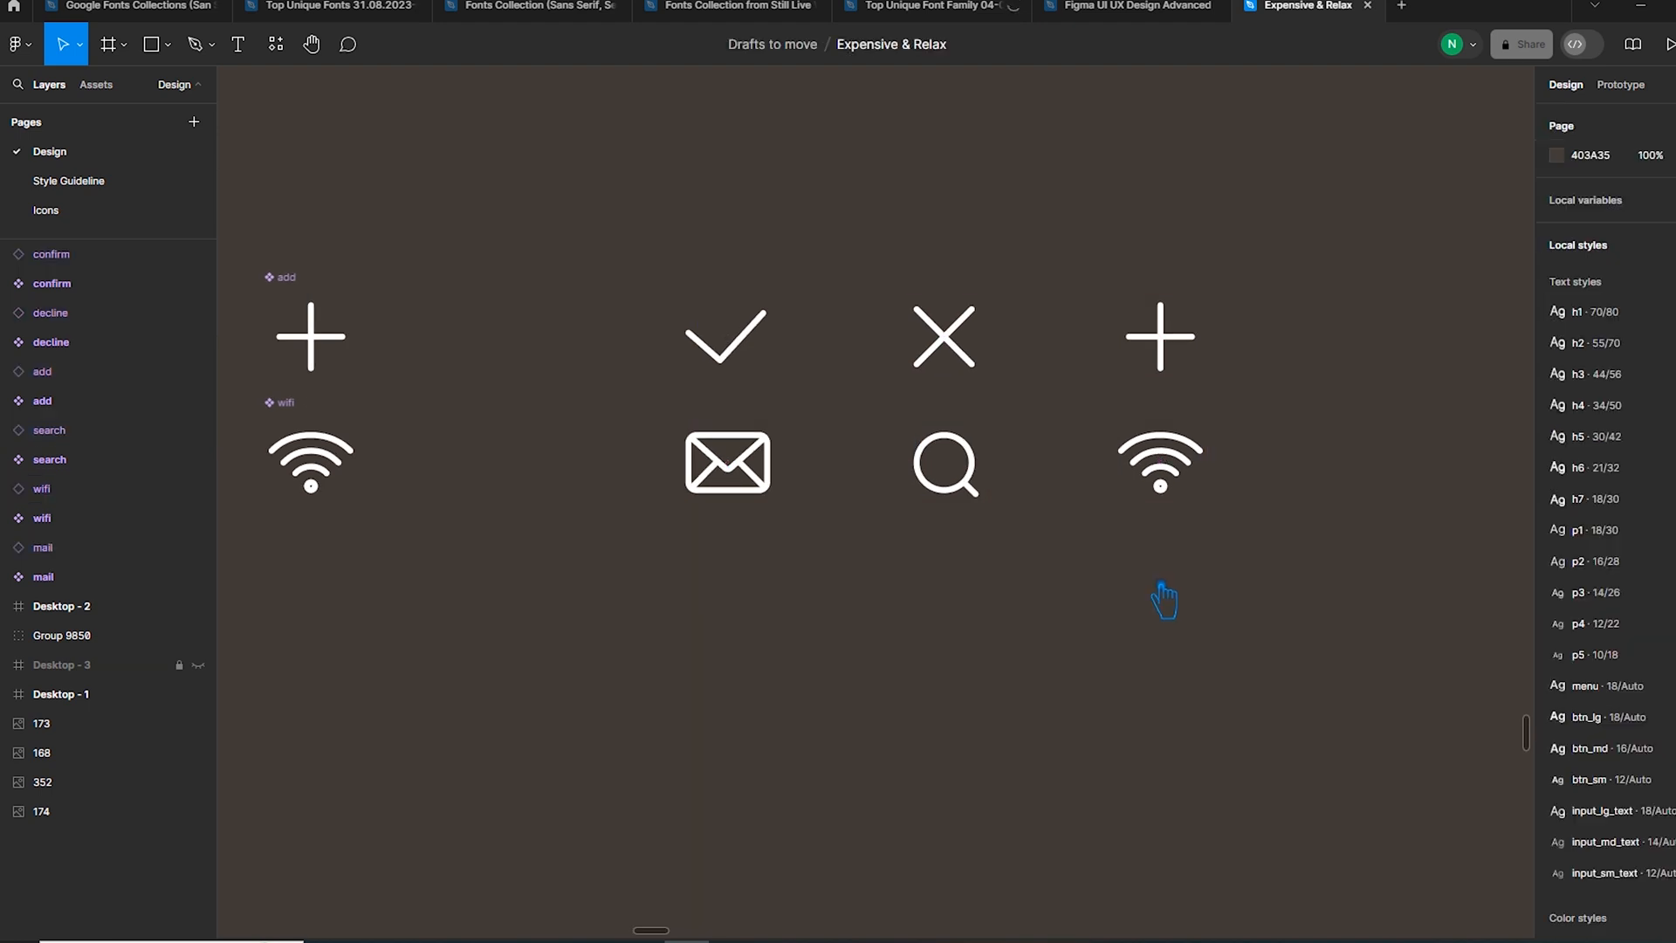
scroll(1163, 580, "up", 3, "ctrl")
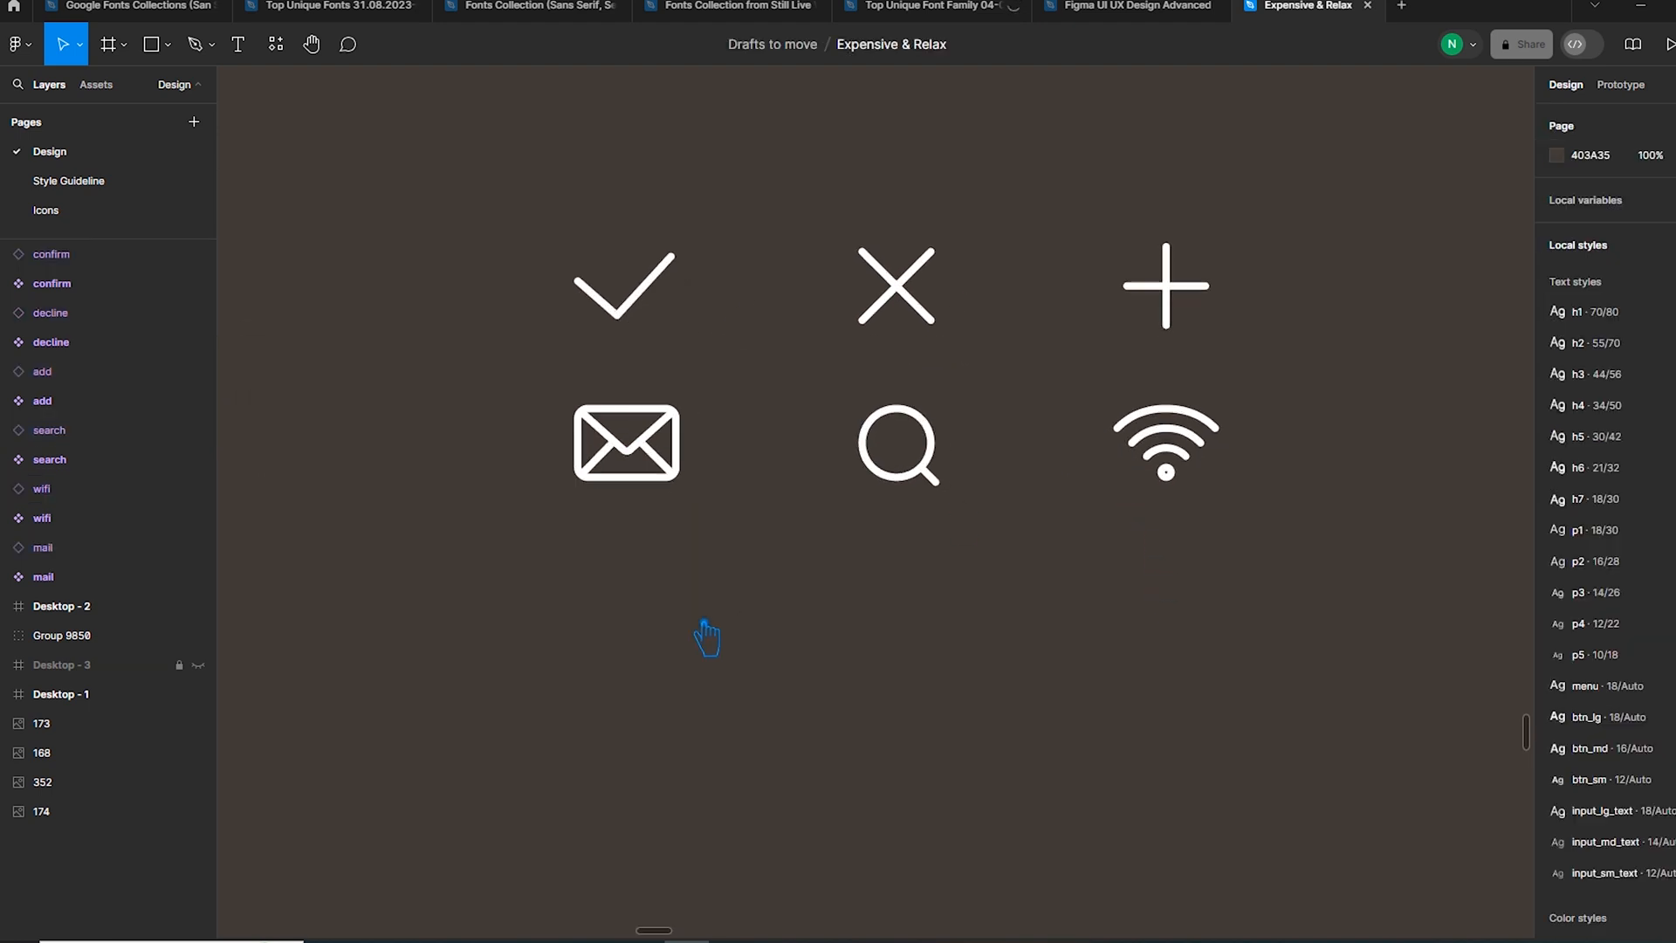
scroll(689, 632, "left", 5)
scroll(1313, 643, "up", 1, "ctrl")
left_click_drag(1422, 567, 853, 288)
left_click_drag(1396, 646, 733, 179)
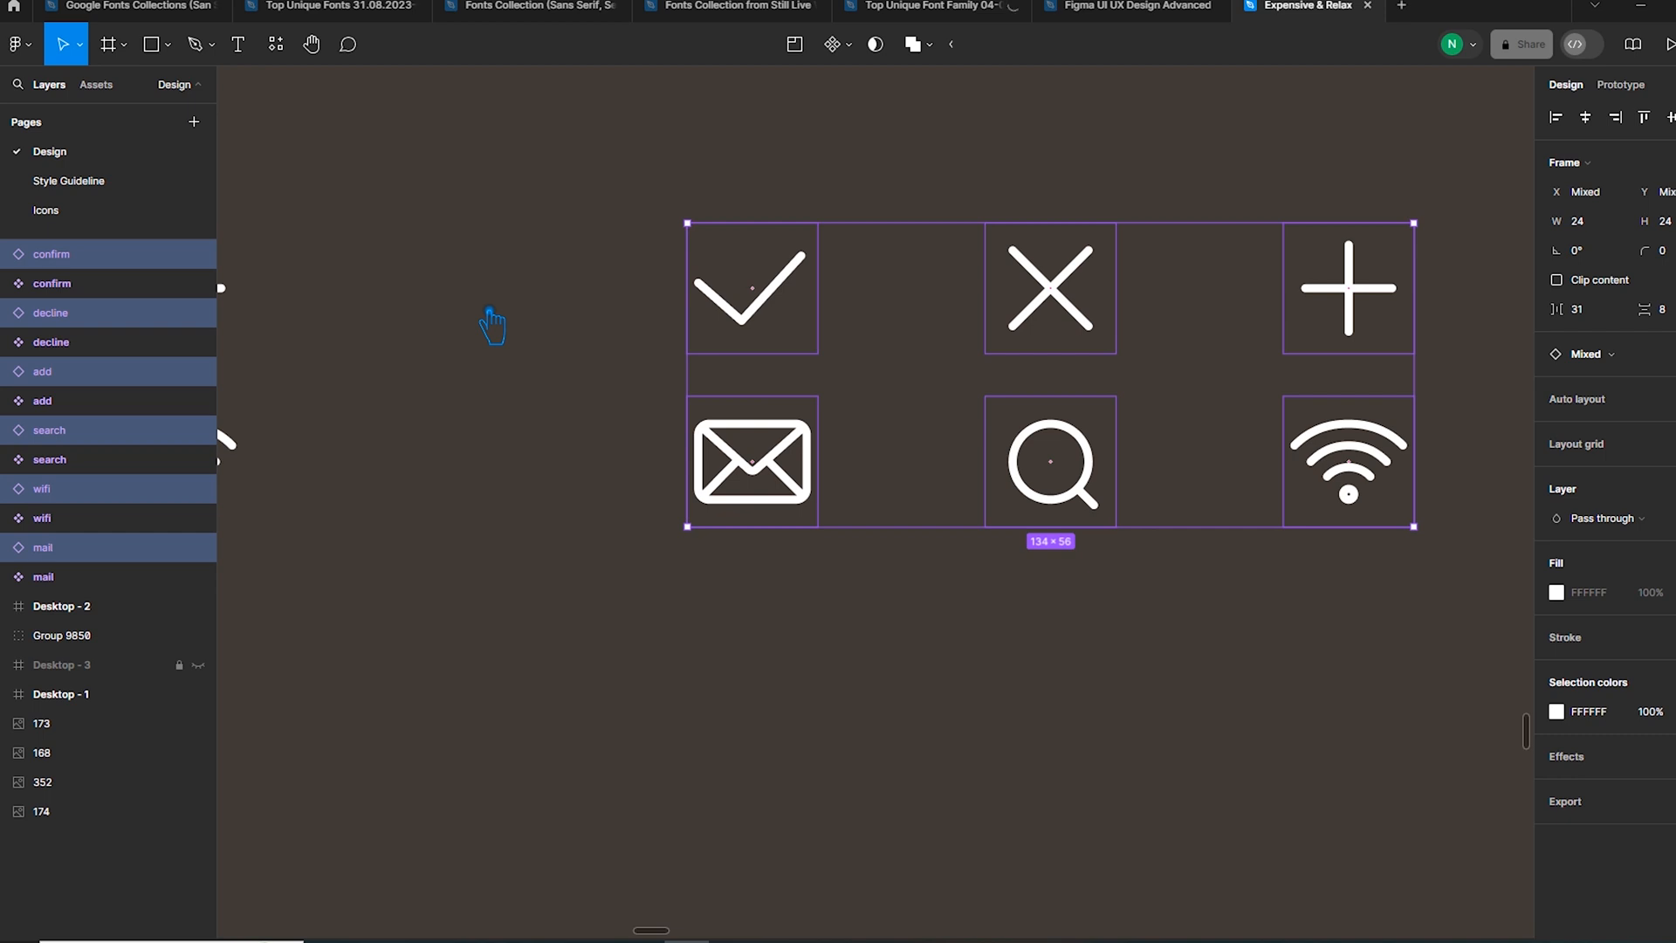
- Batch-rename the six original icon components to an ascending number, their current name and "/Outline", using "$nn $&/Outline"
left_click_drag(939, 691, 478, 400)
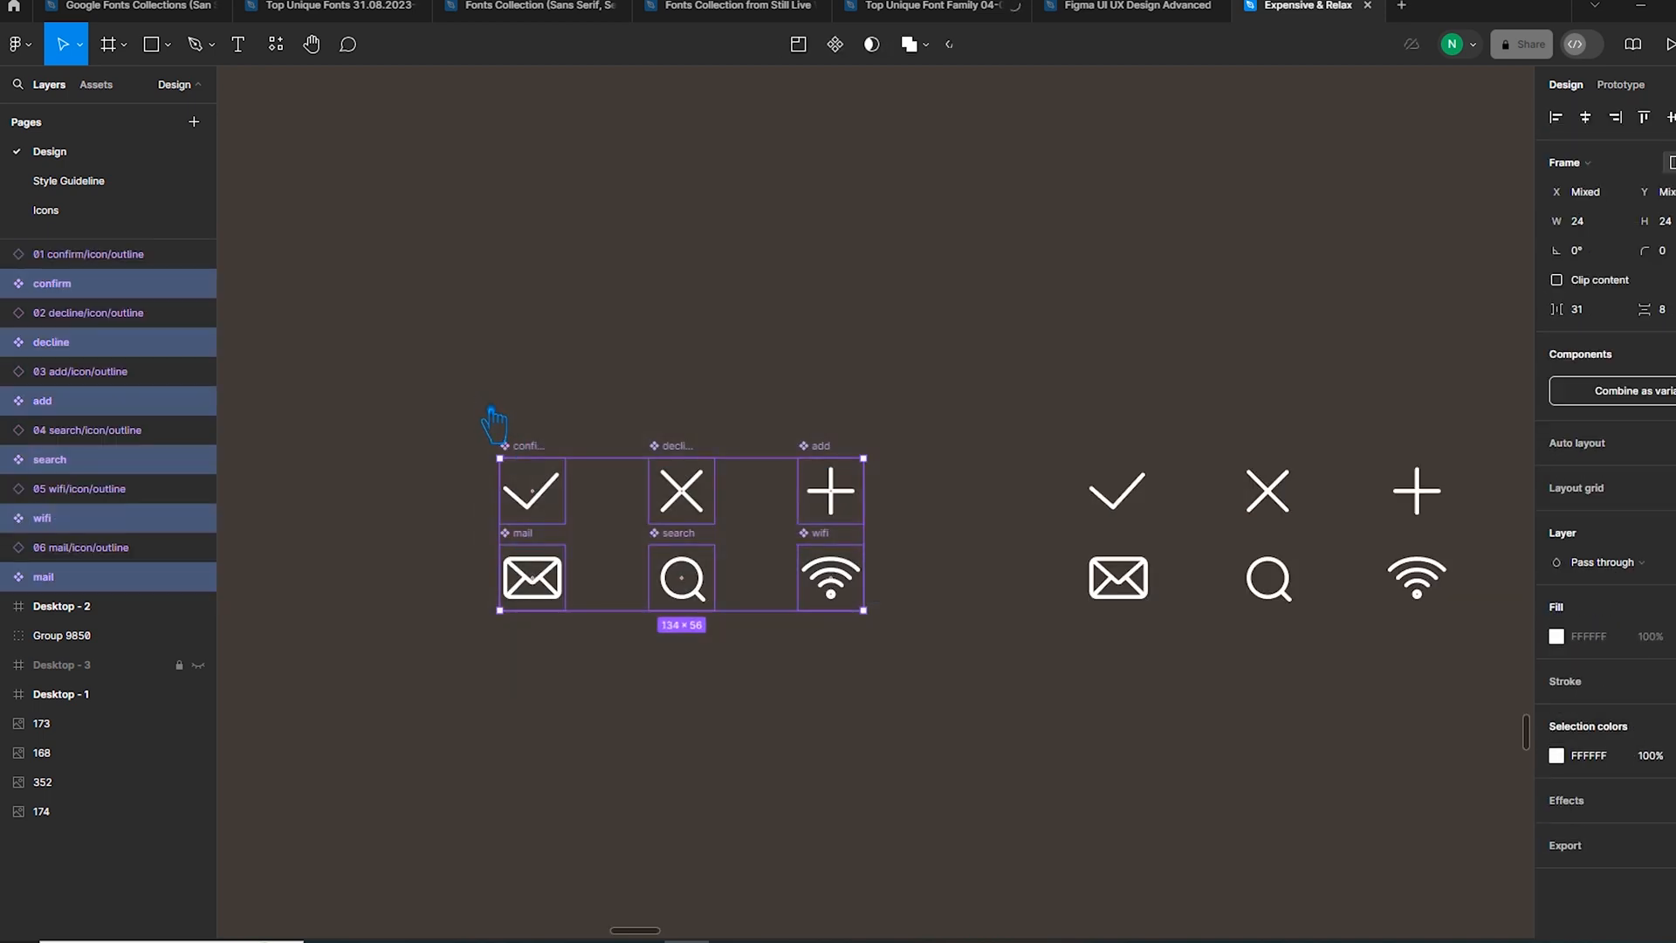
scroll(552, 583, "up", 3)
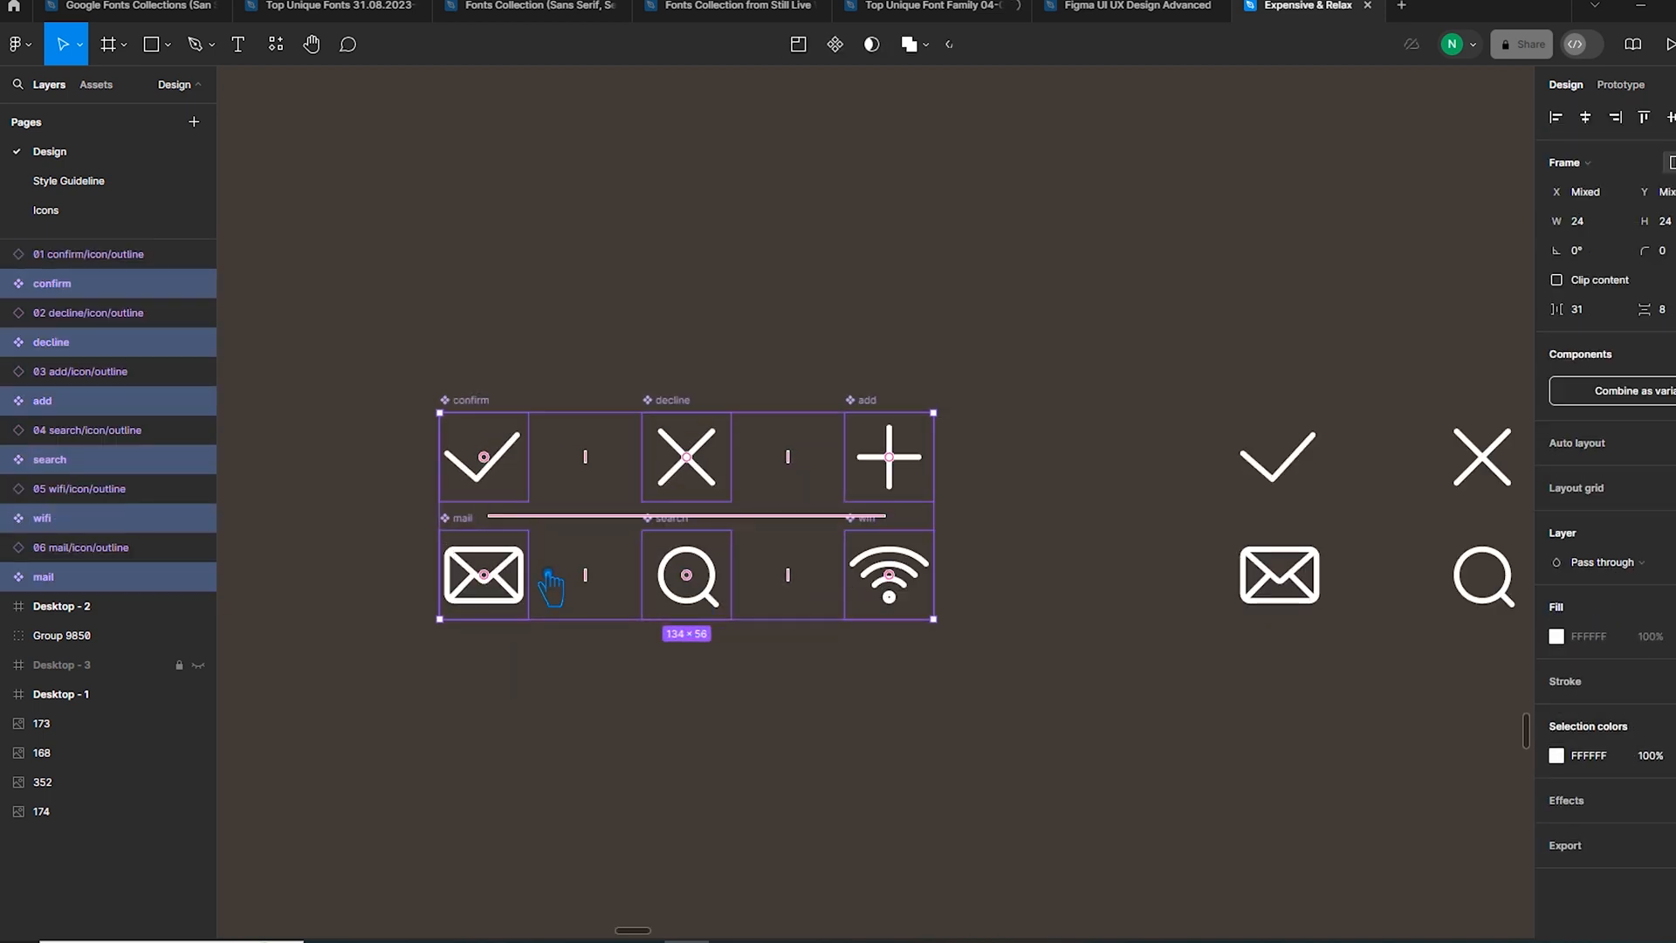
key("ctrl+r")
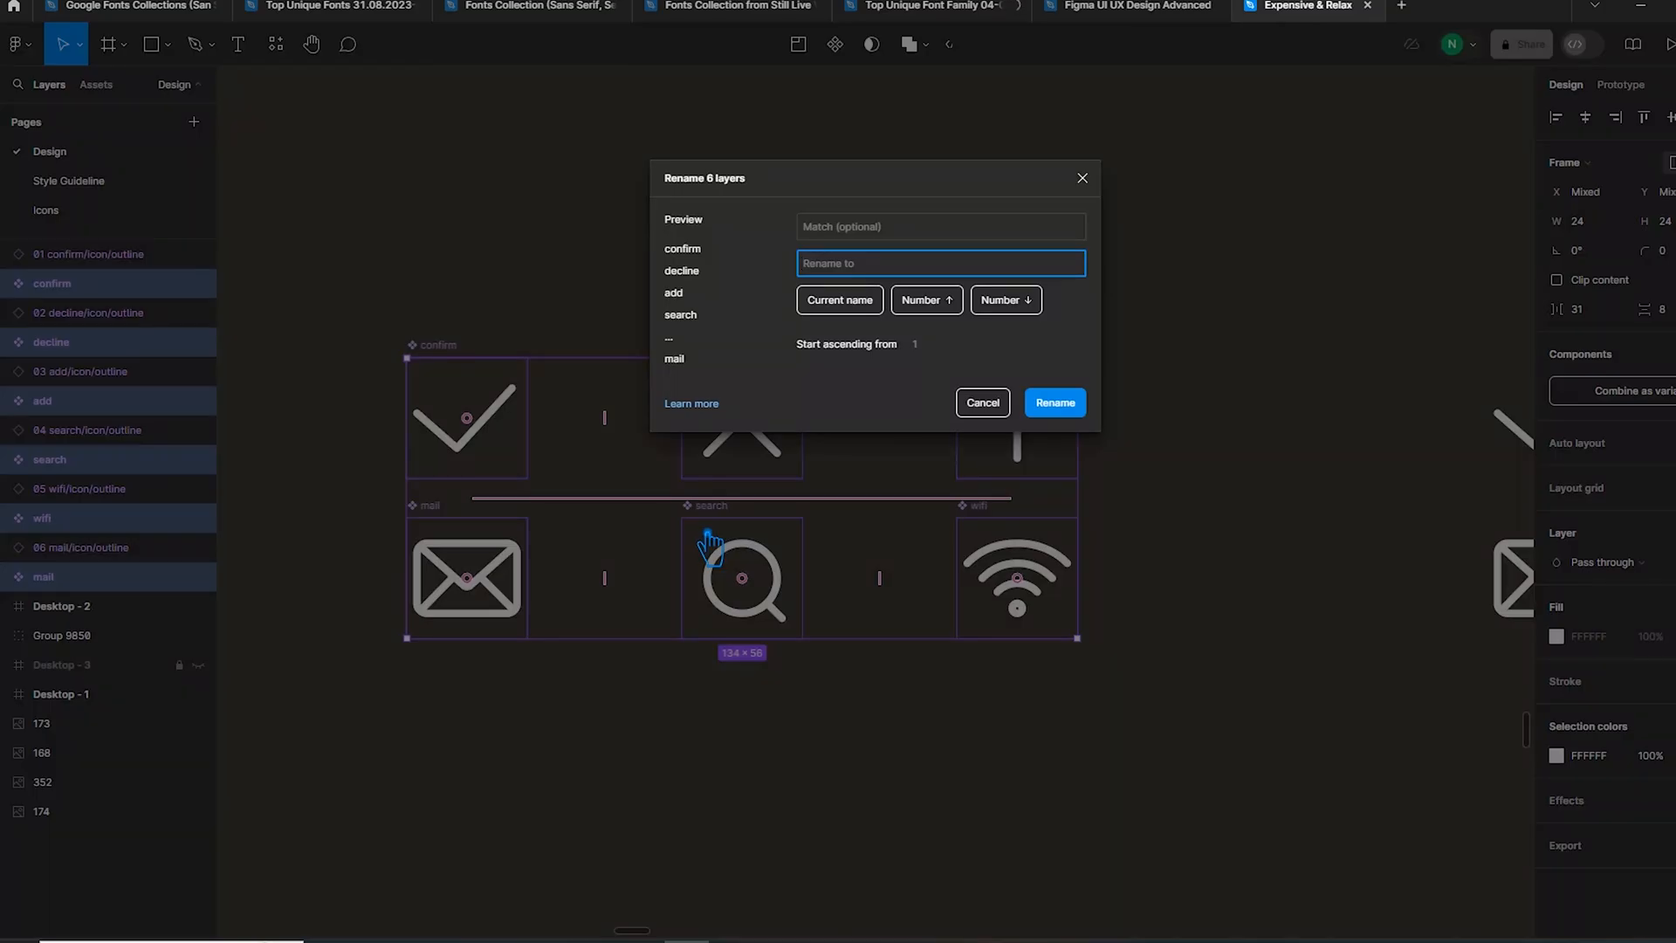
left_click(933, 301)
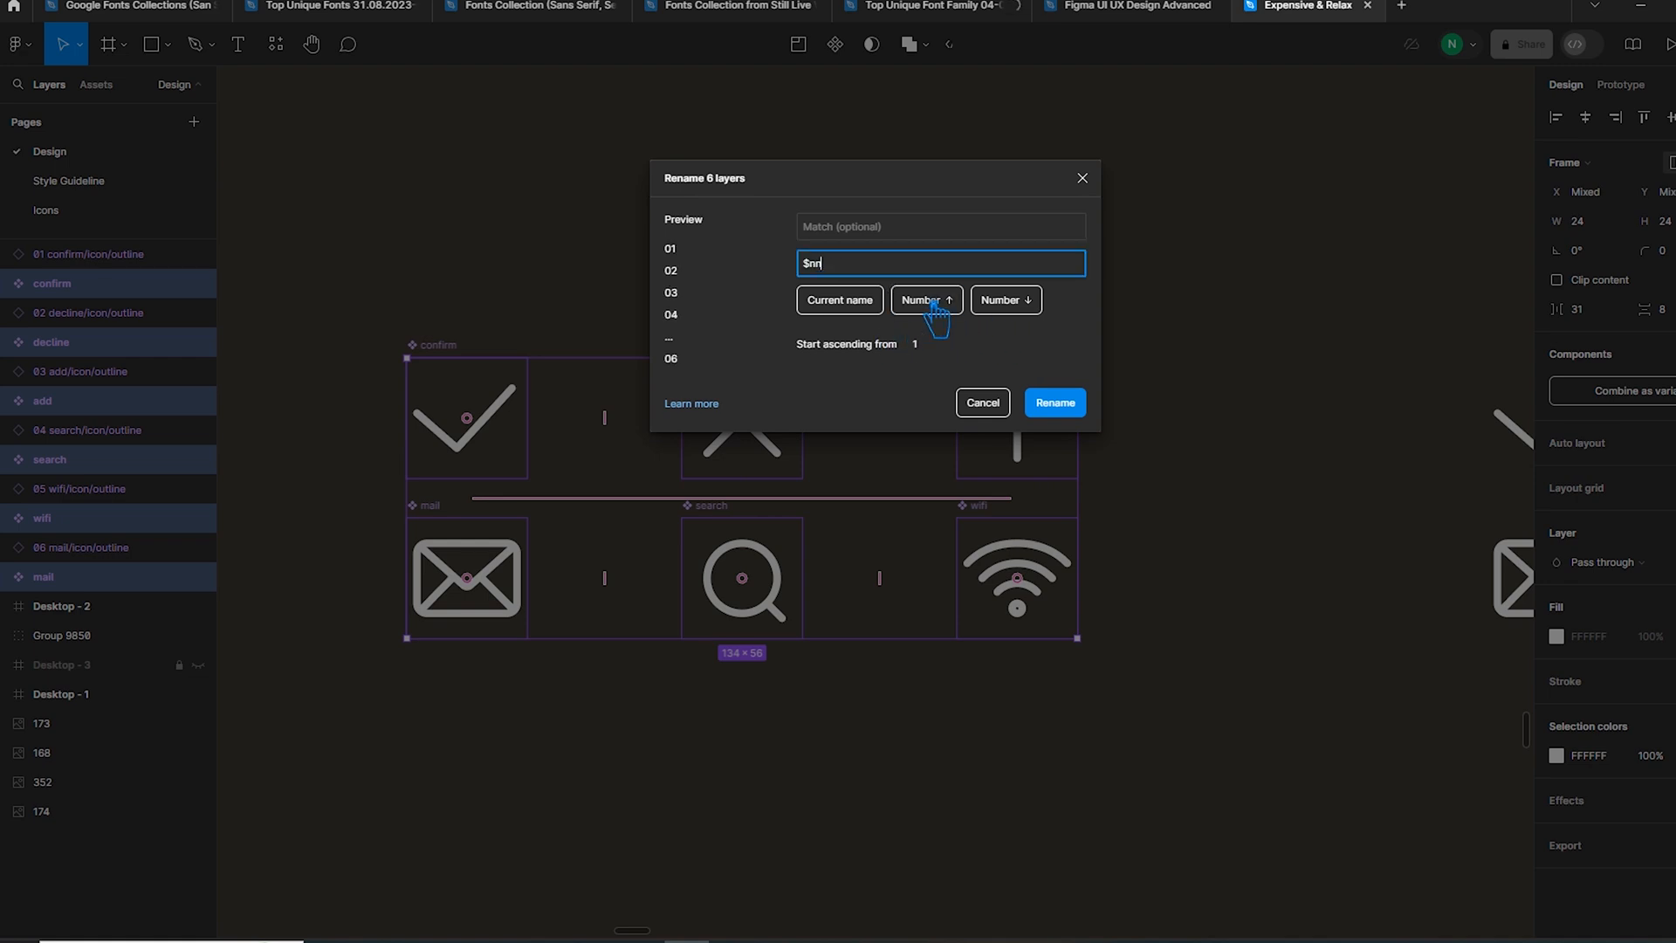
left_click(859, 314)
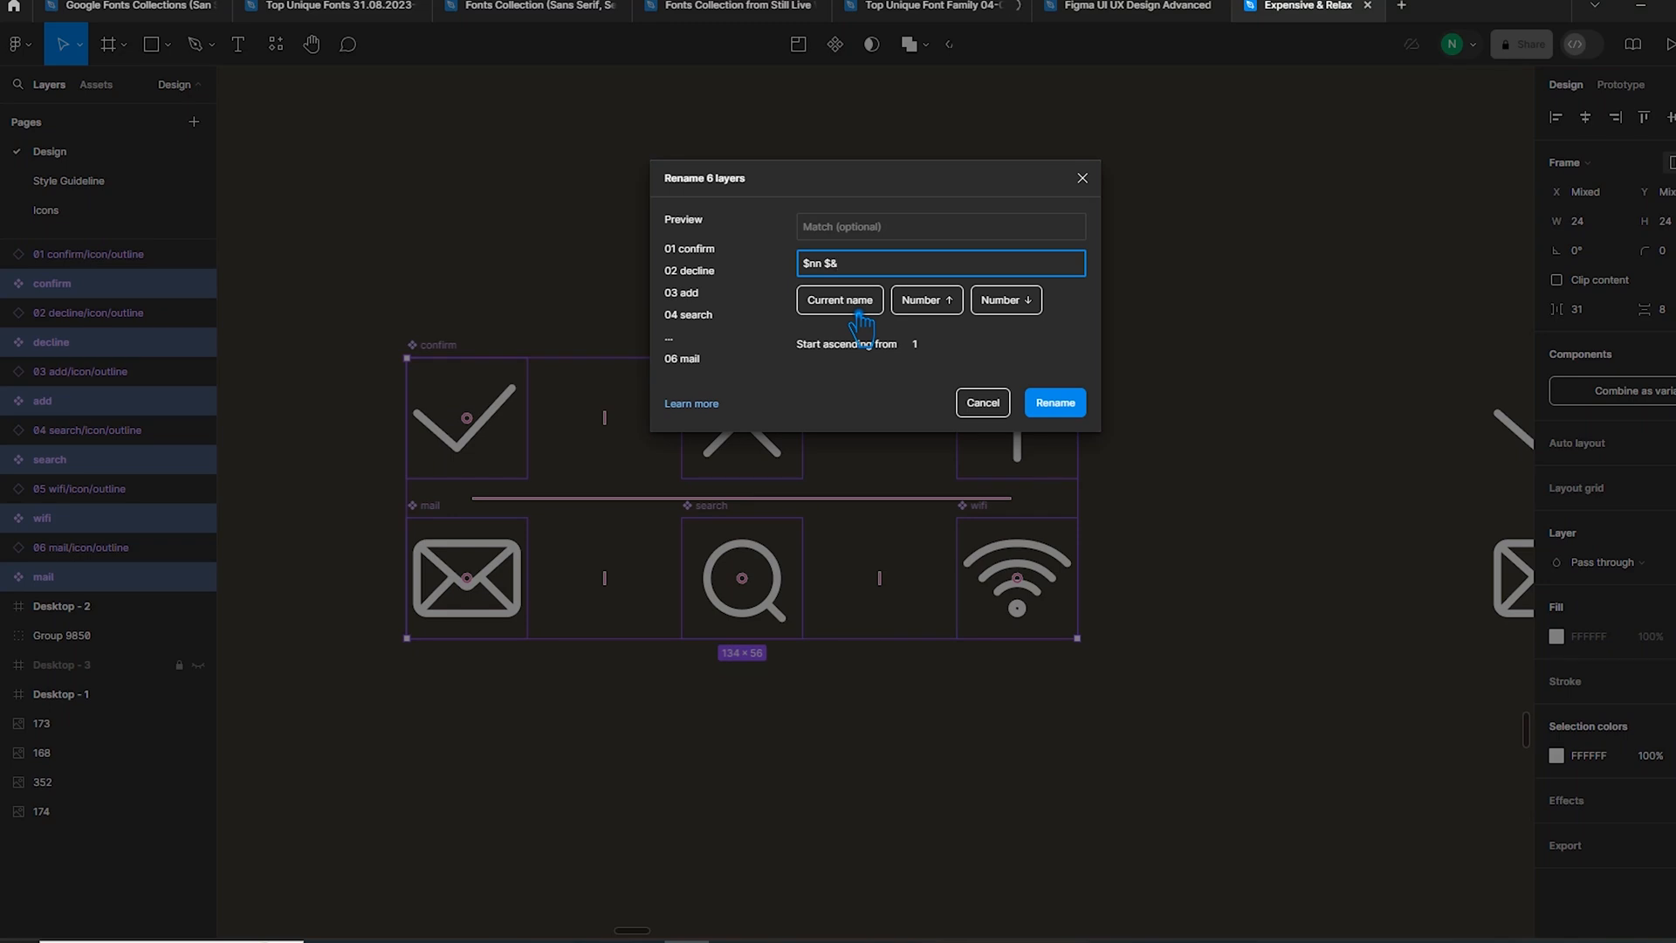
type("/Outline")
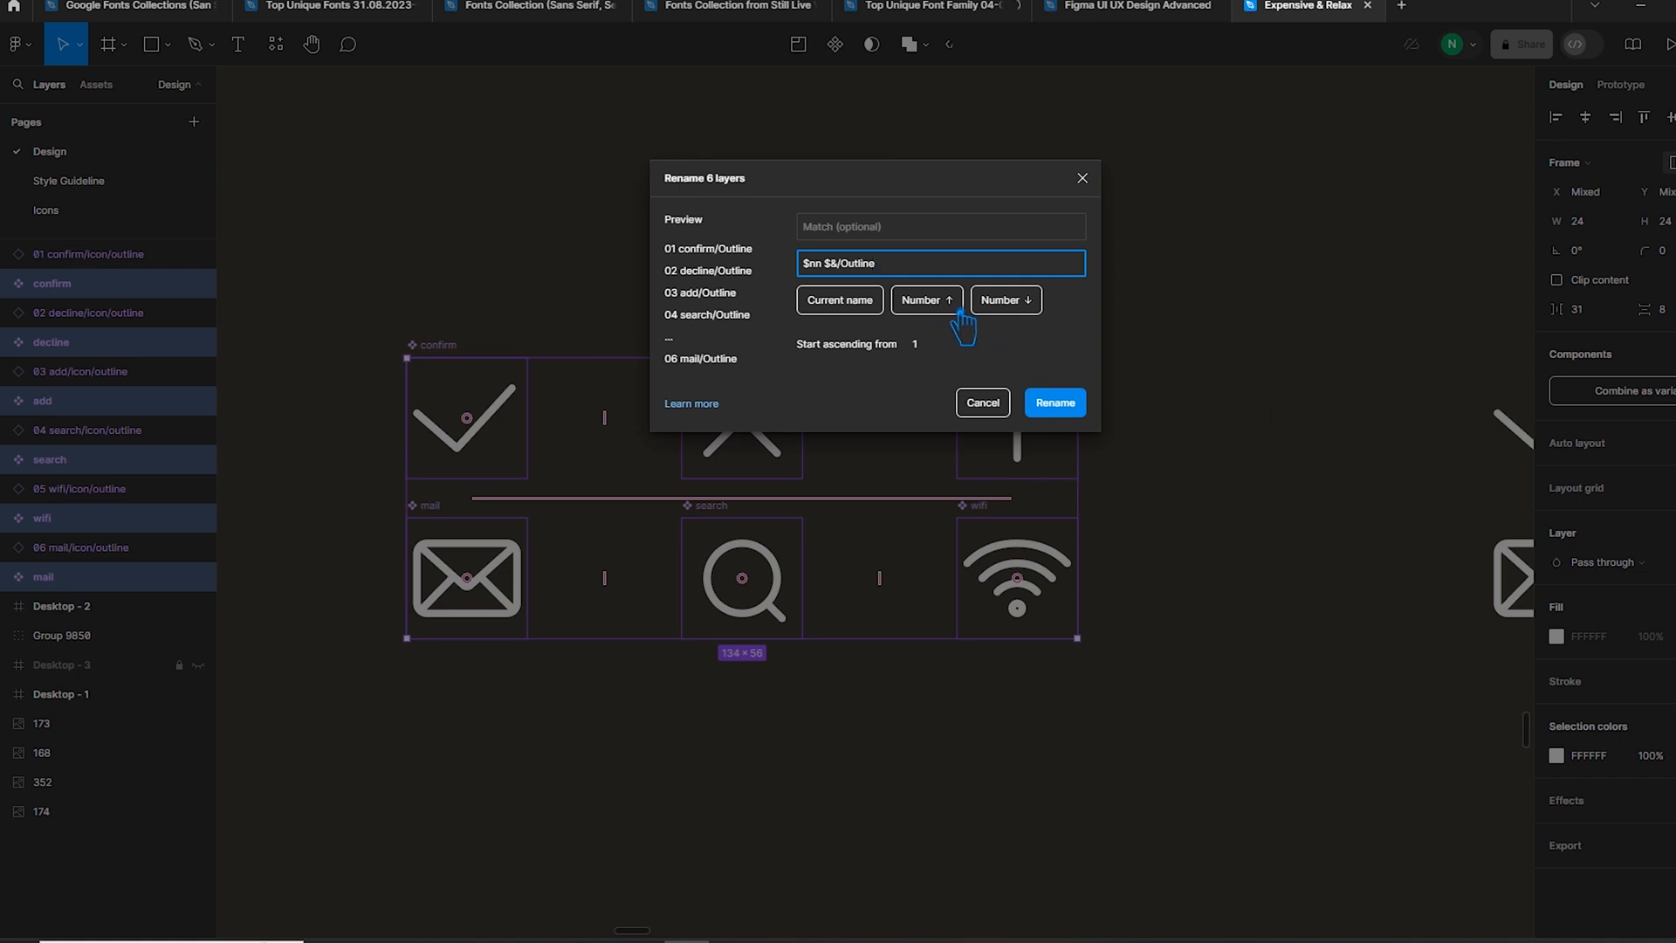
left_click(1077, 416)
left_click(1170, 571)
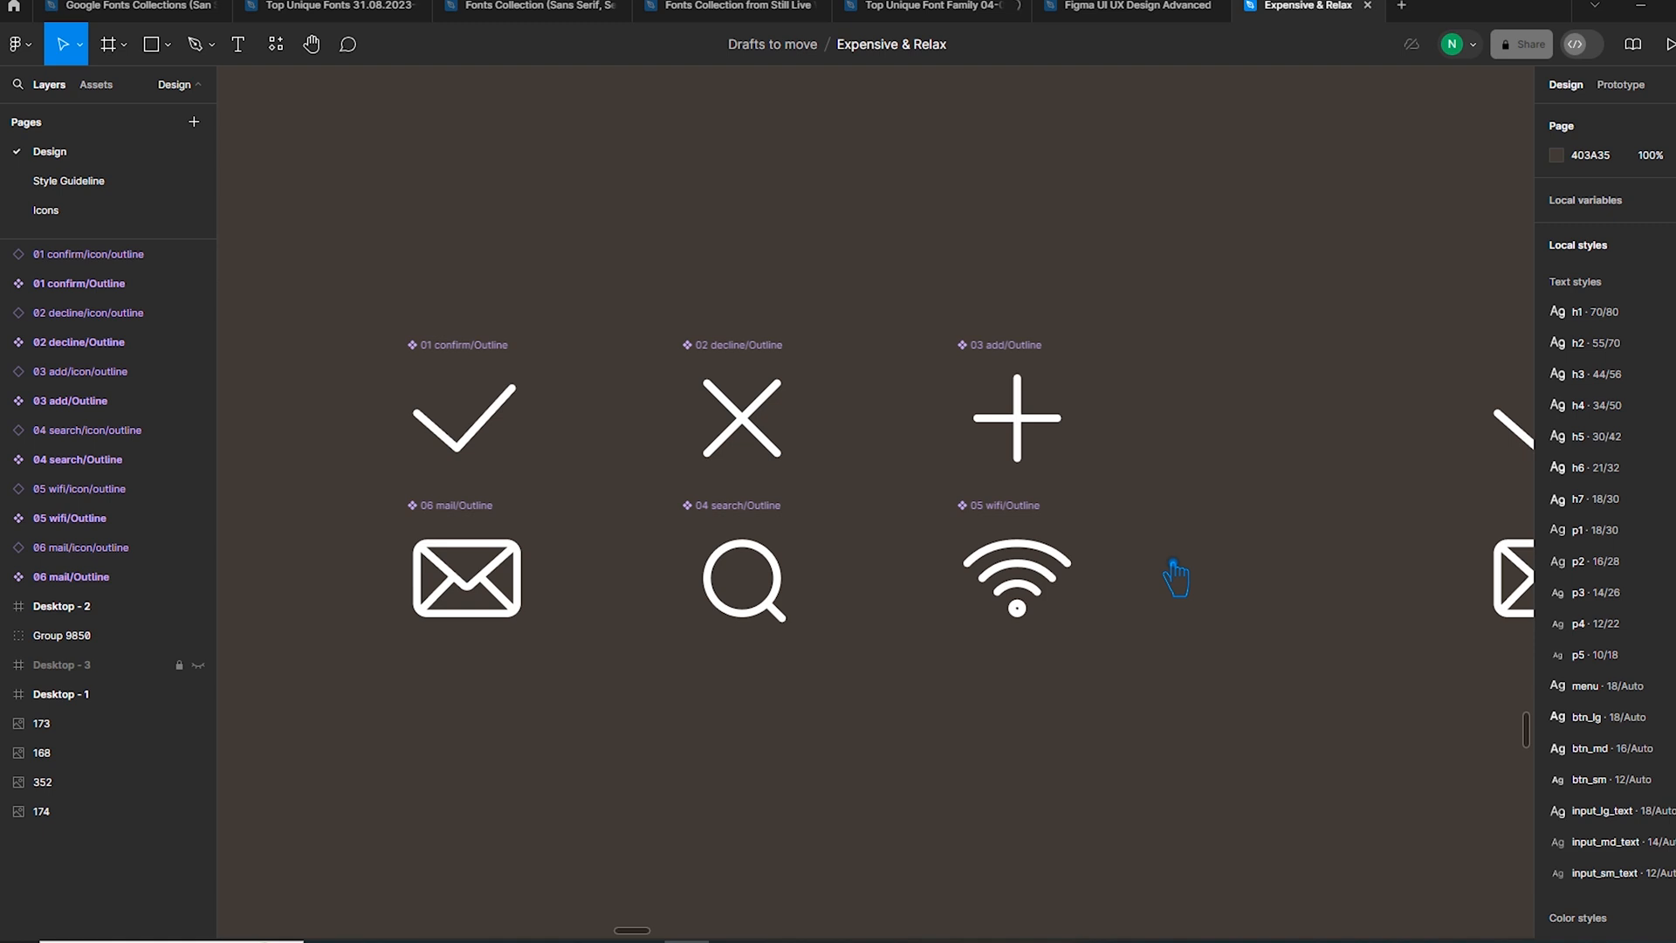
- Reorder the second row of icon components so wifi comes first, followed by mail and search
left_click_drag(1187, 711, 391, 497)
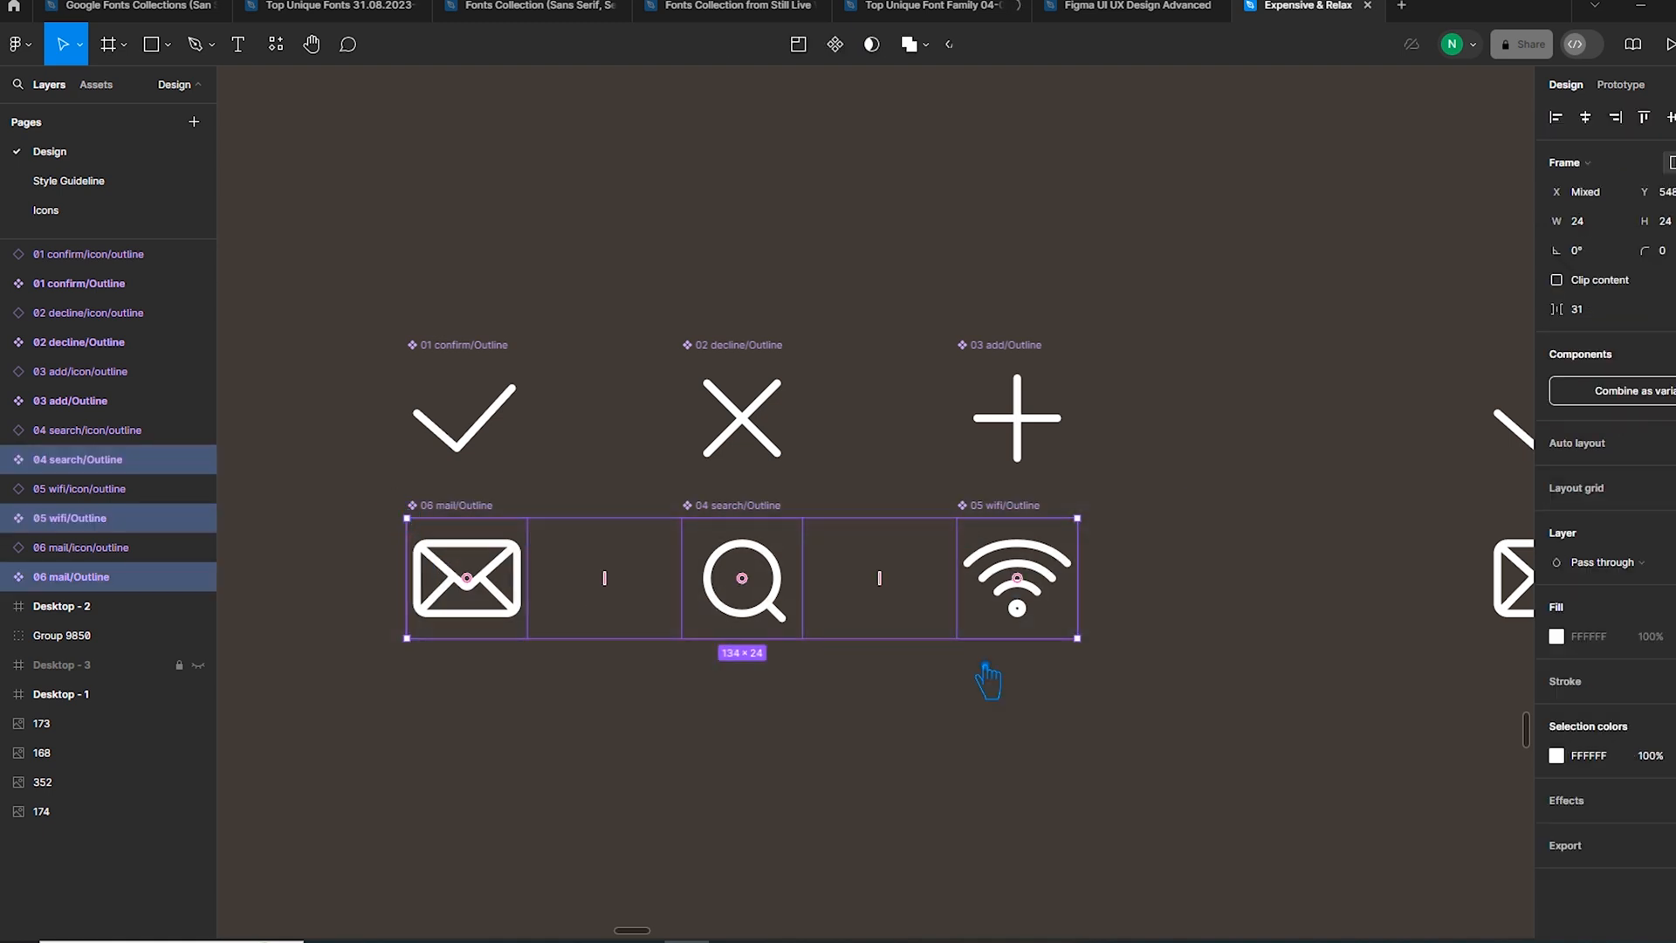
left_click_drag(1035, 598, 493, 611)
left_click(659, 716)
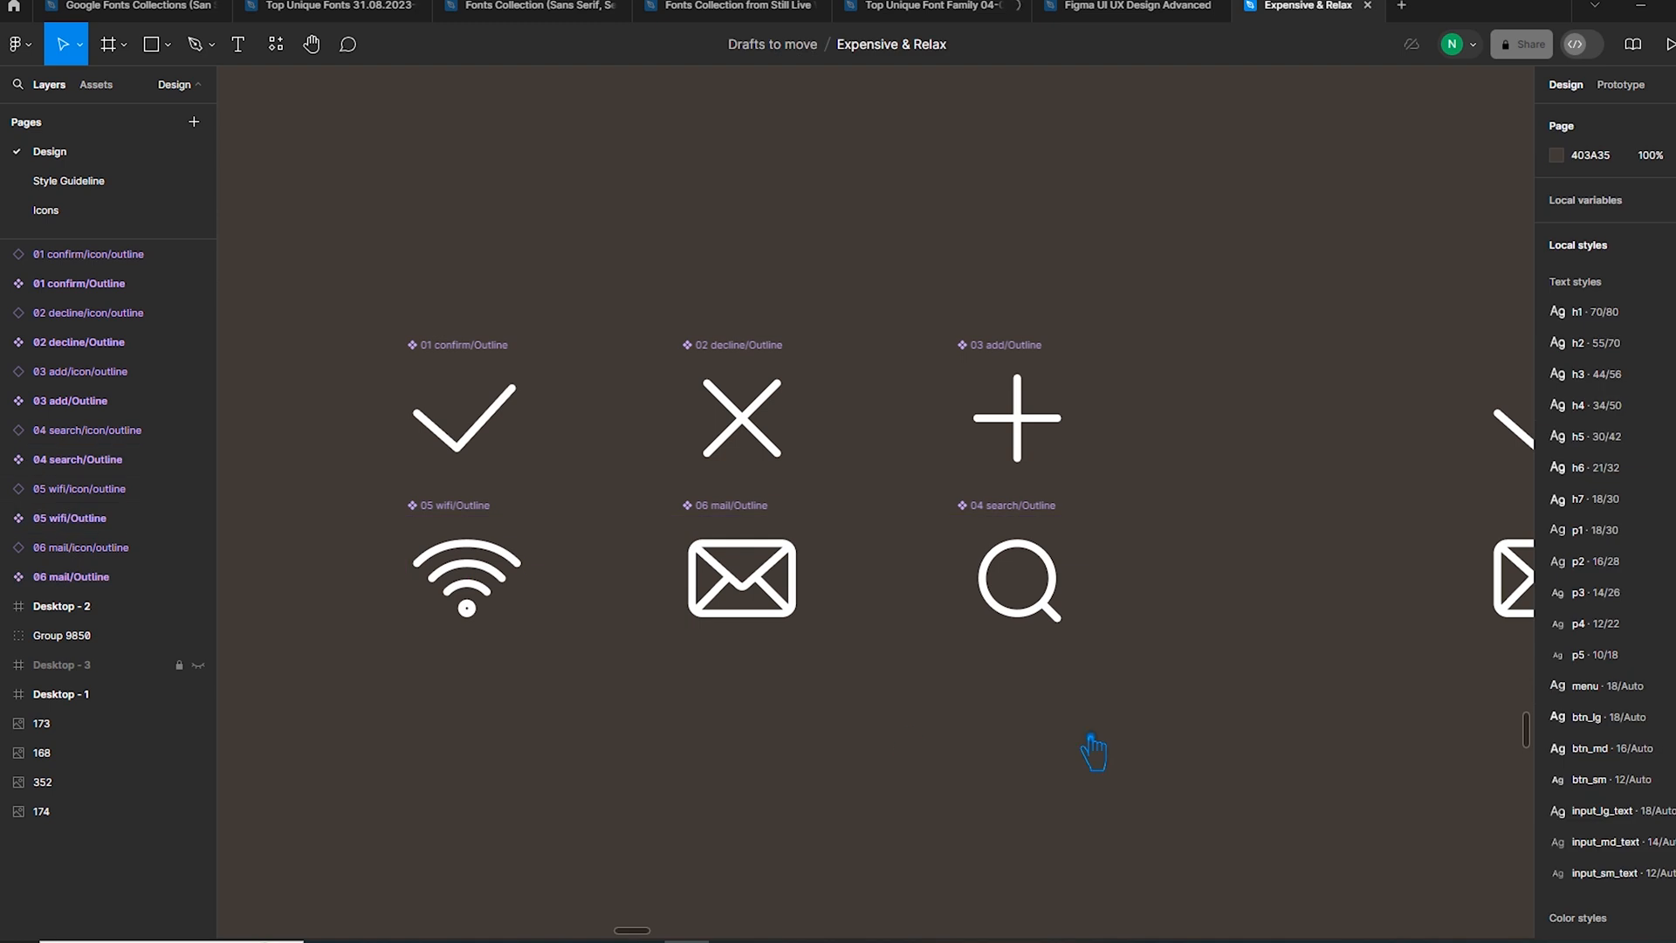
- Create multiple components from the eight Home, Search, Bookmark and Scan icons and move them left and slightly up on the canvas
left_click_drag(1189, 736, 314, 297)
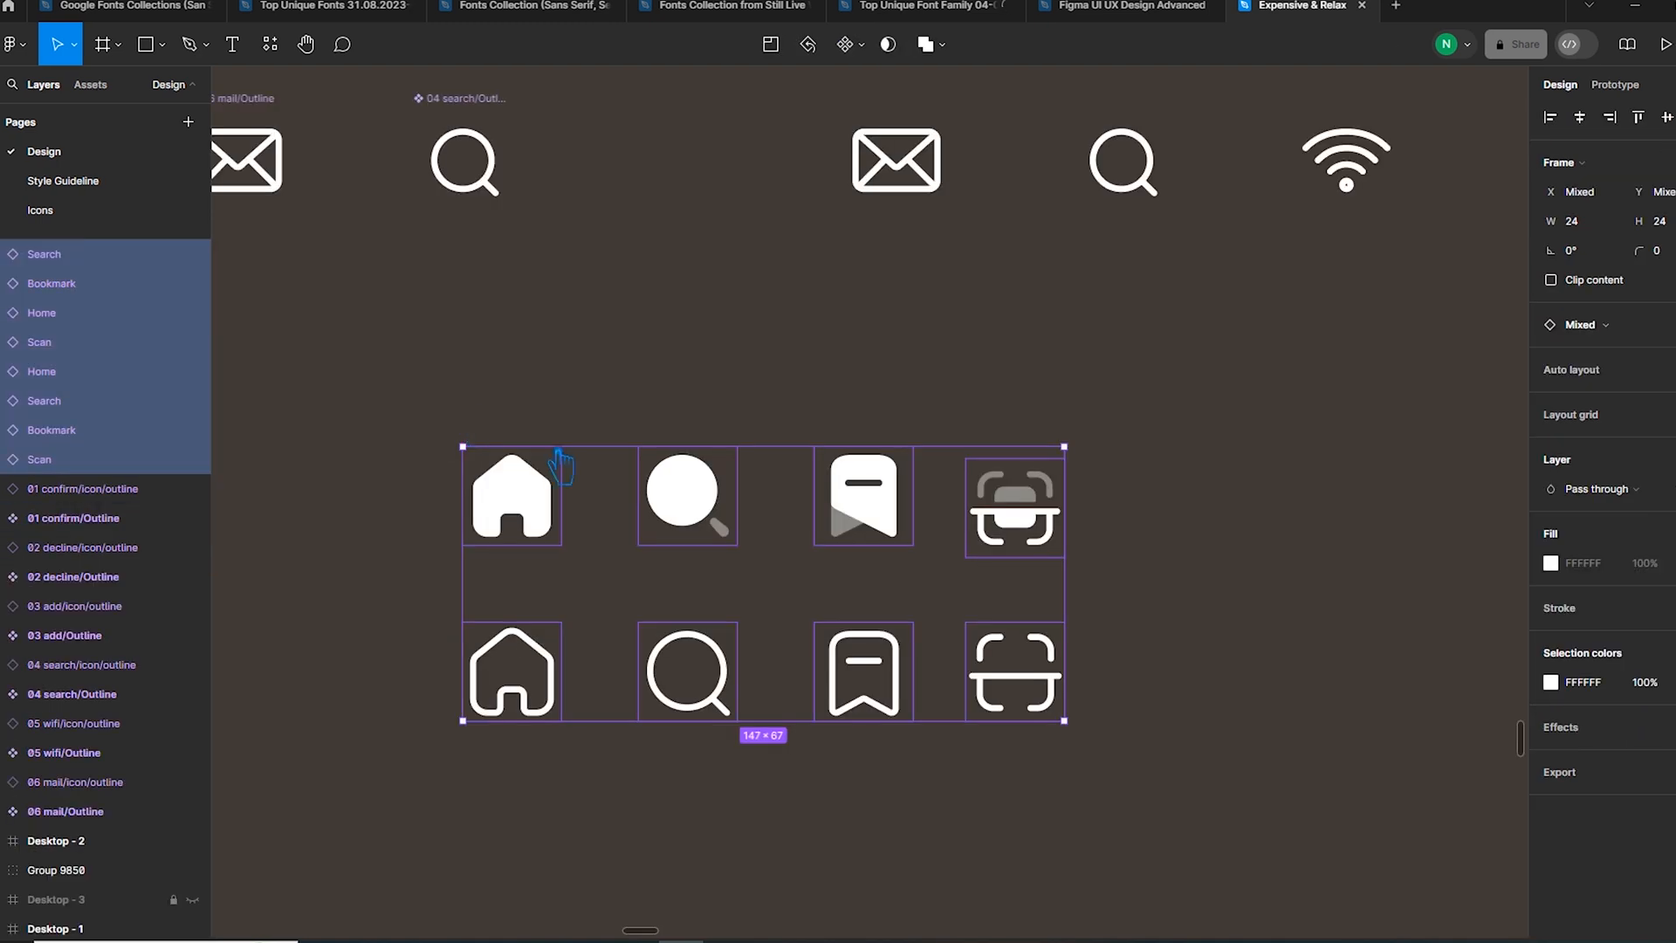
right_click(689, 504)
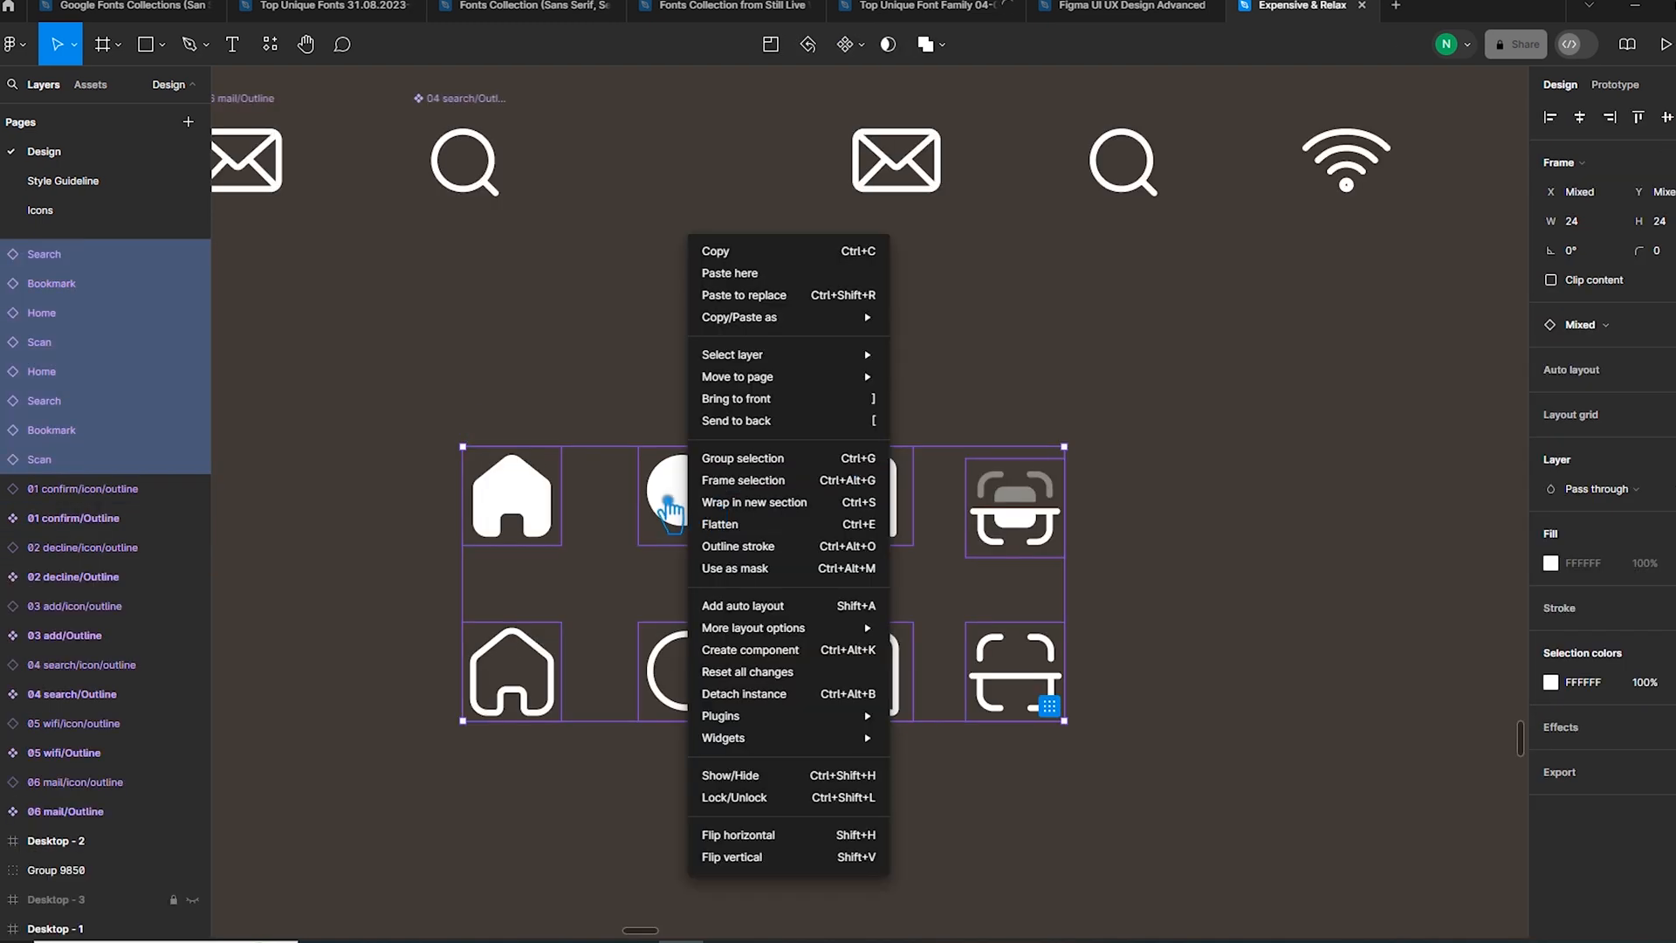
left_click(862, 45)
left_click(862, 46)
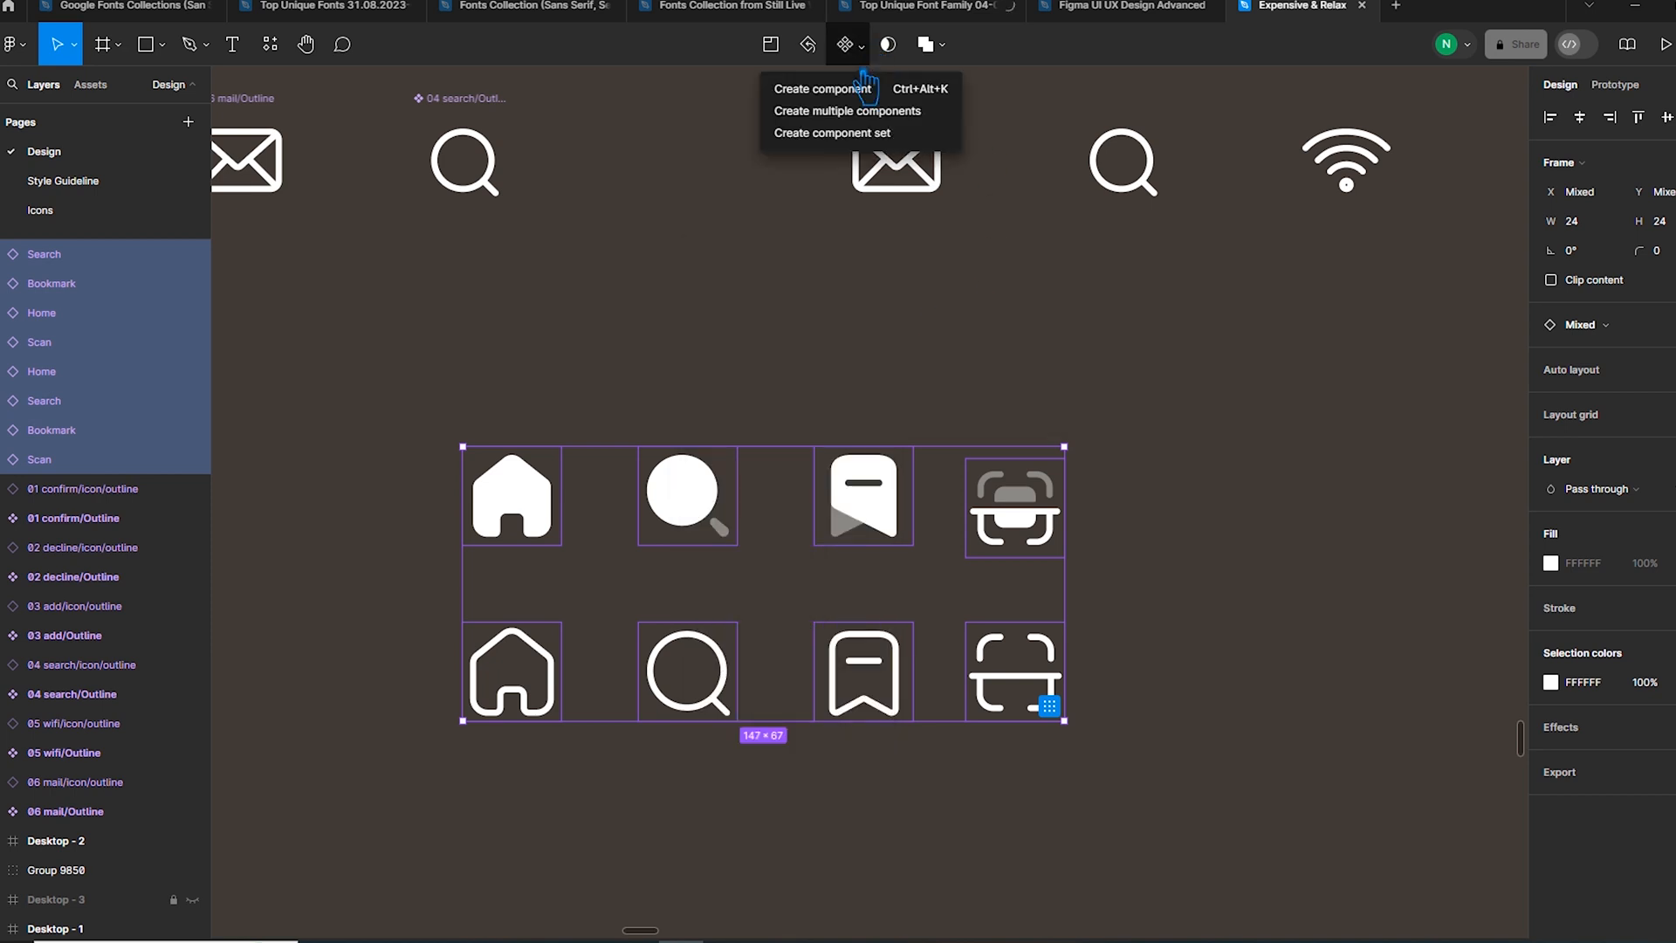
left_click(886, 115)
left_click_drag(889, 503, 730, 445)
left_click(1046, 463)
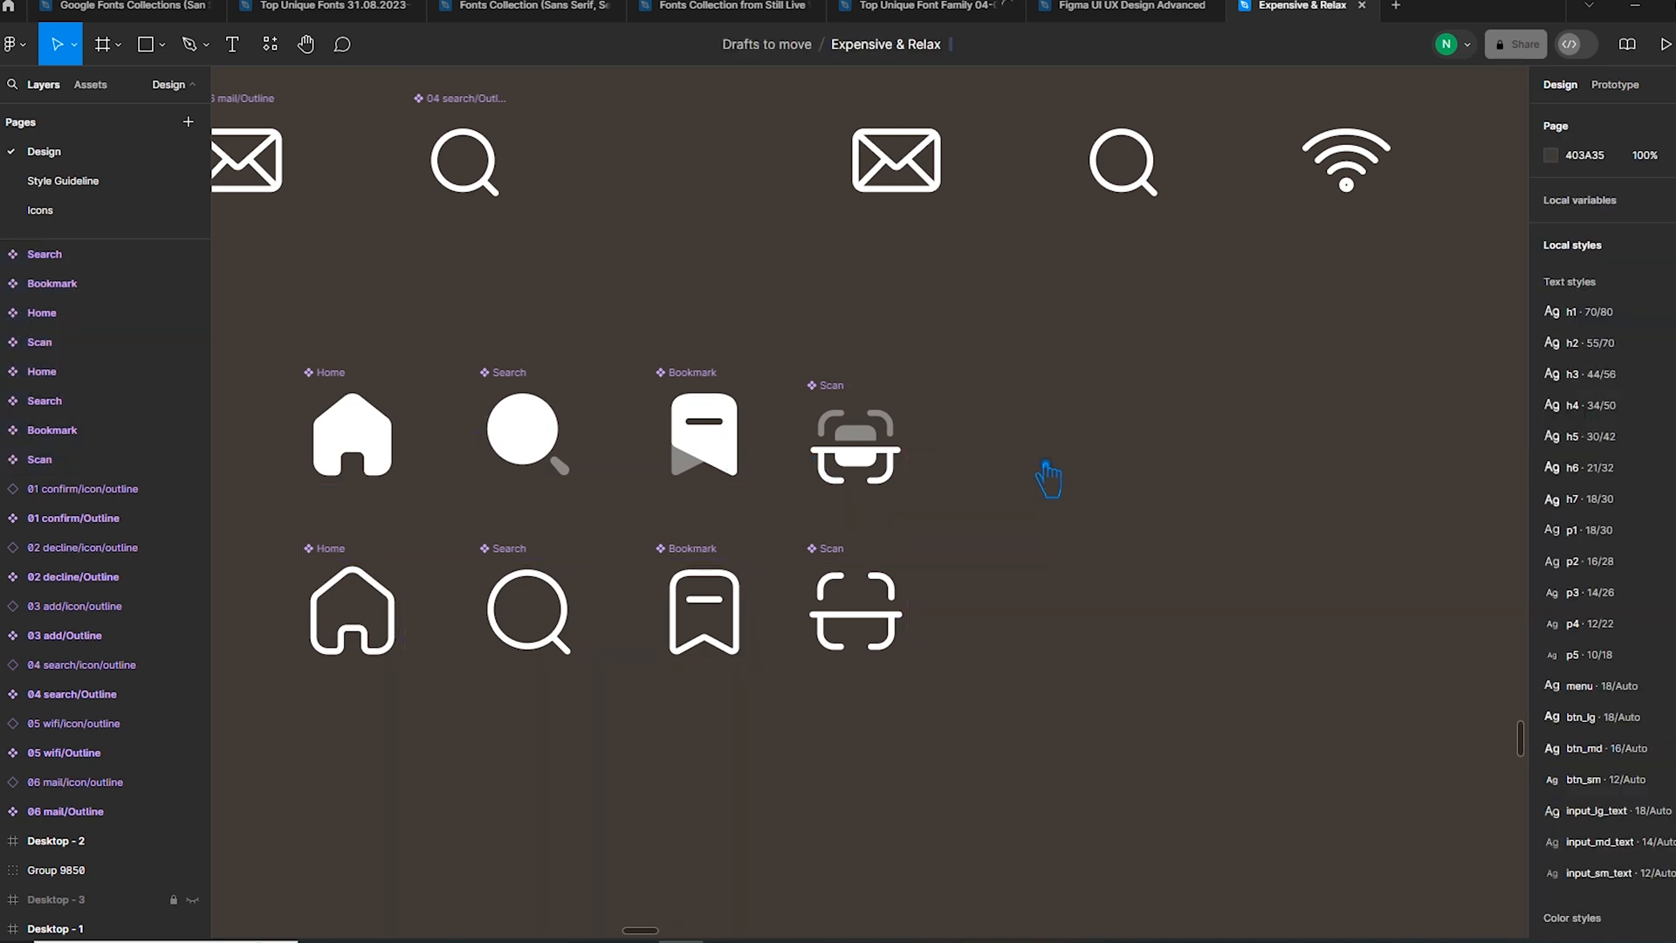
- Batch-rename the eight Home, Search, Bookmark and Scan components to an ascending number, "Icon/" and their current name, using "$nn Icon/$&"
left_click_drag(1048, 477, 1159, 563)
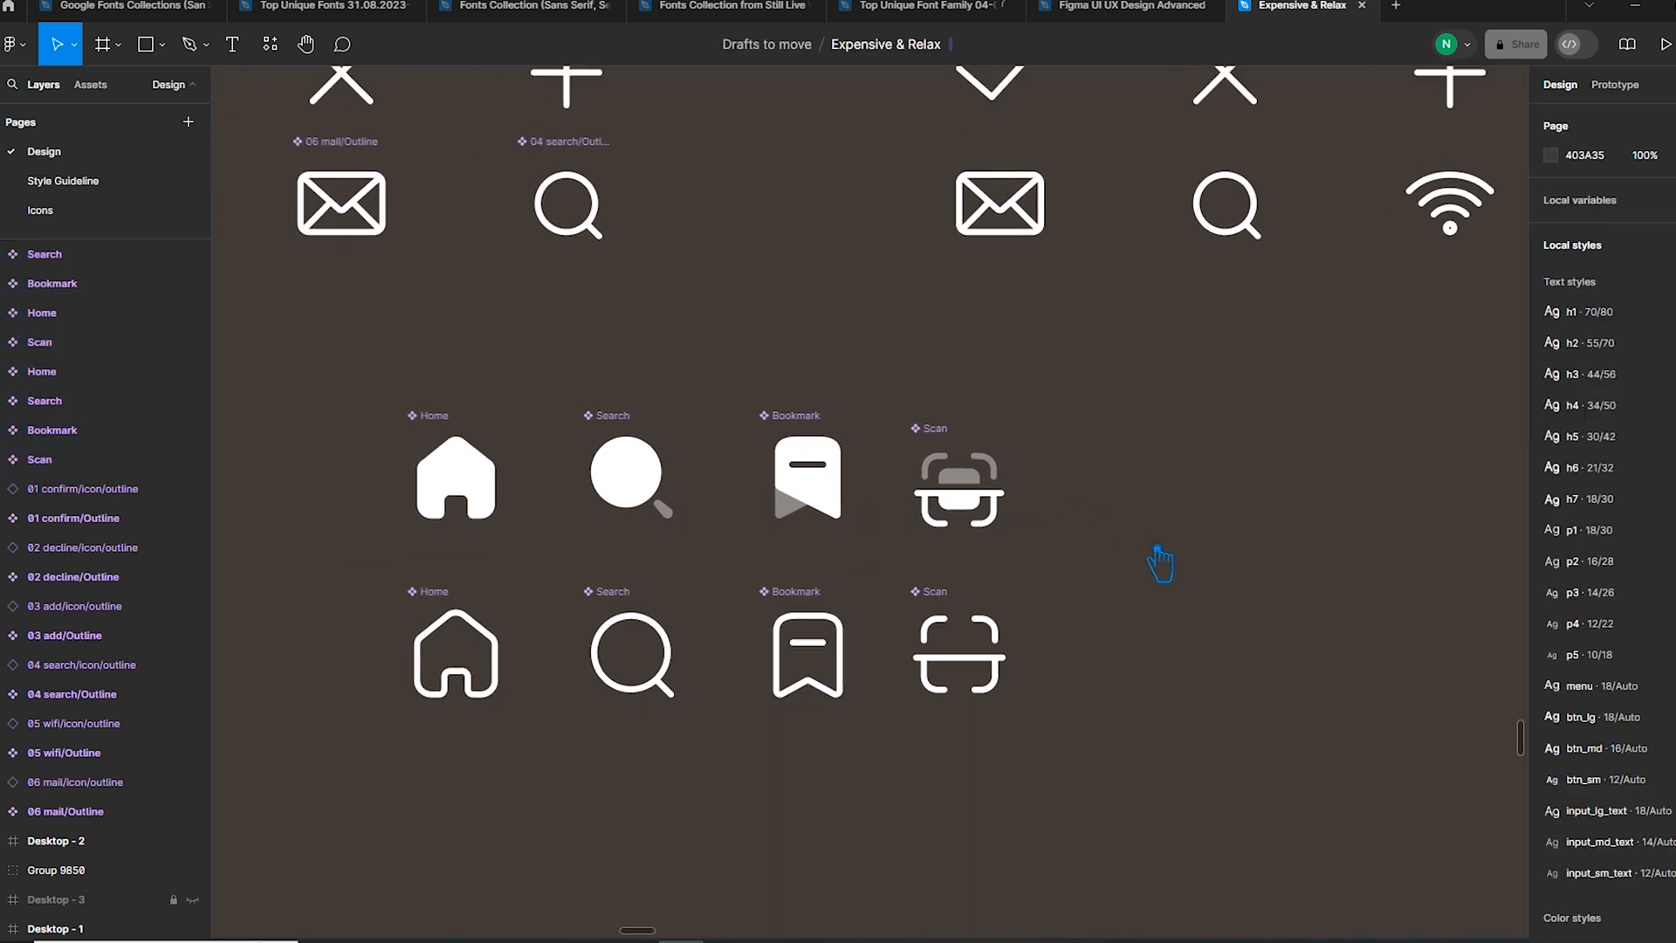
left_click_drag(1066, 806, 418, 403)
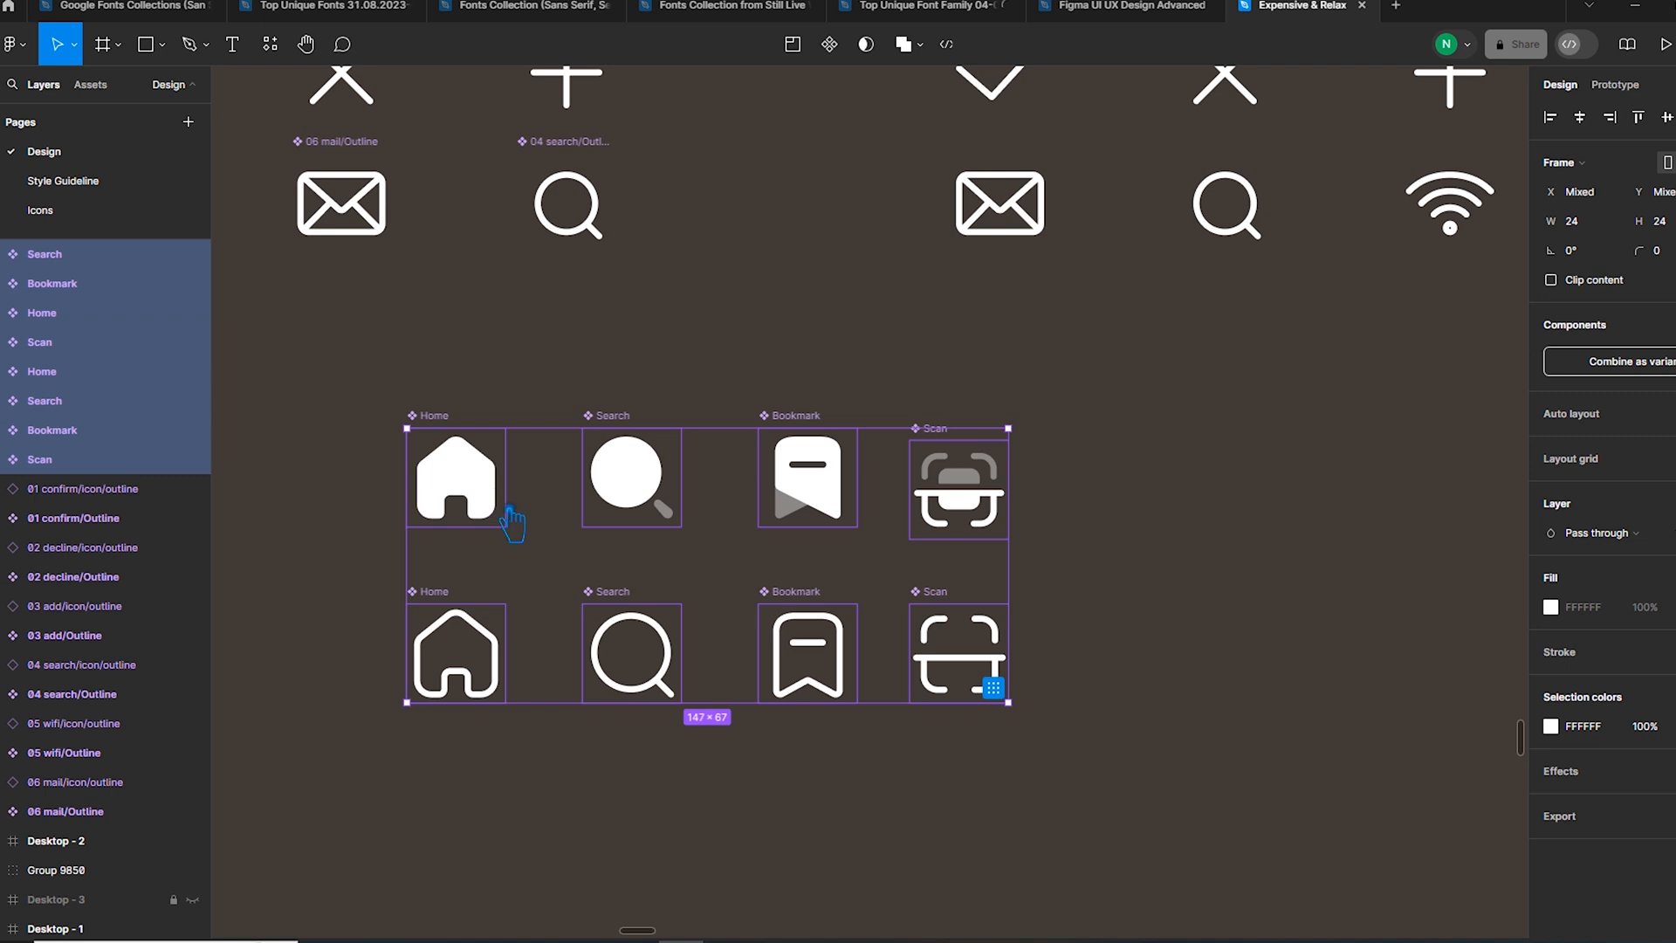
key("ctrl+r")
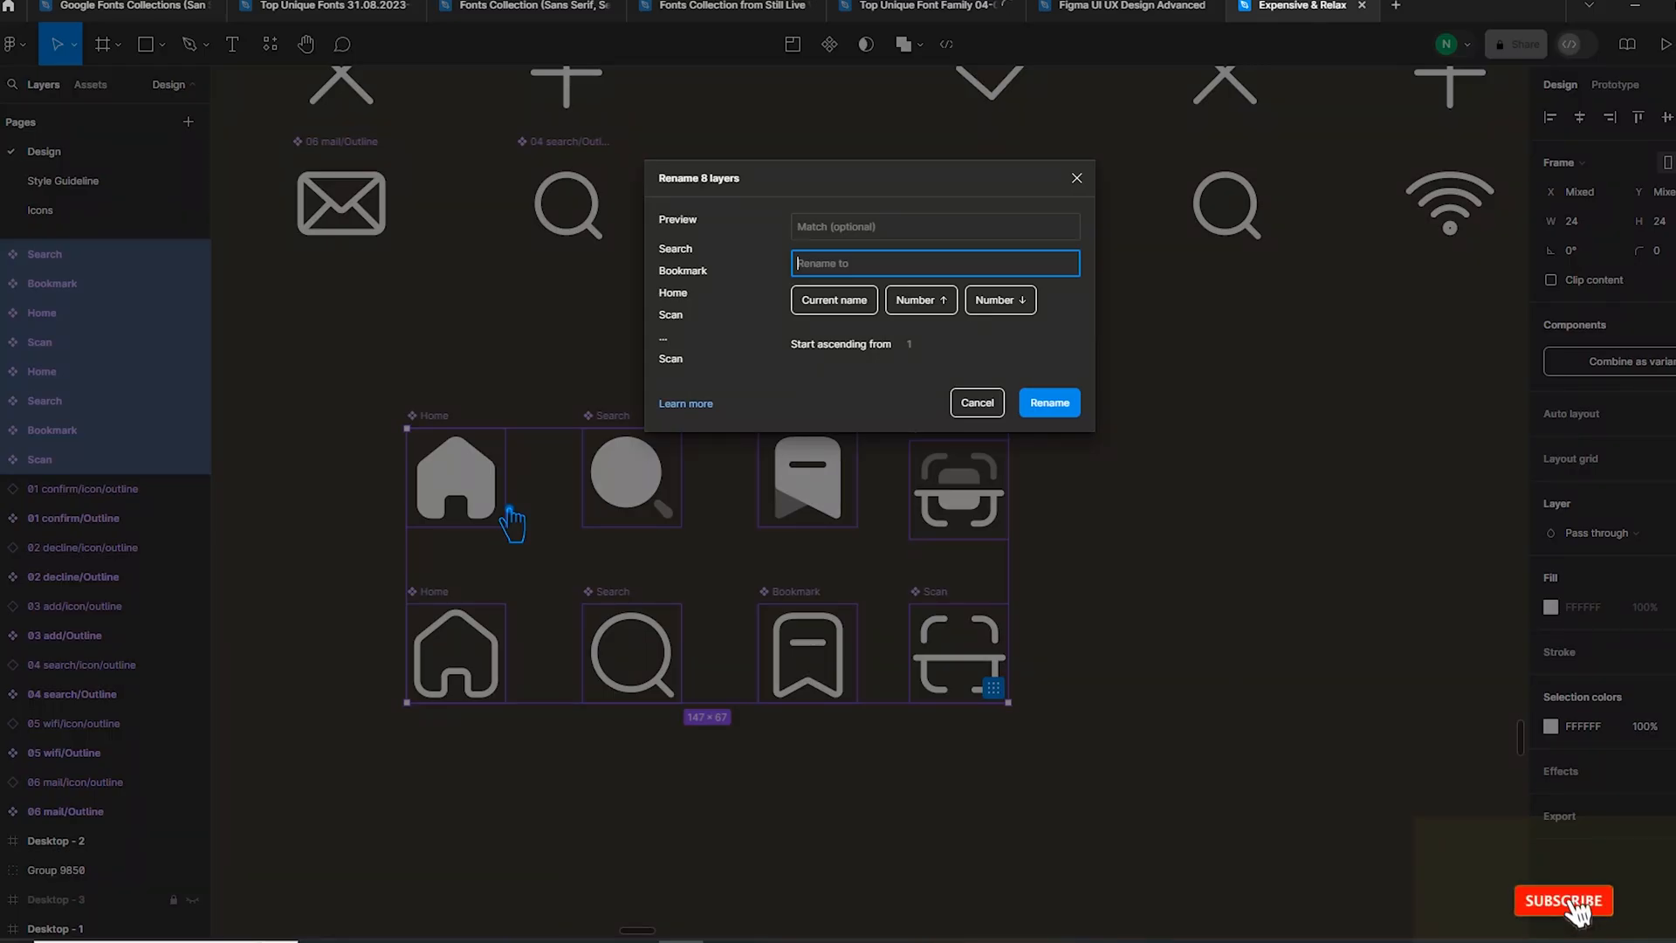
type("Icon/")
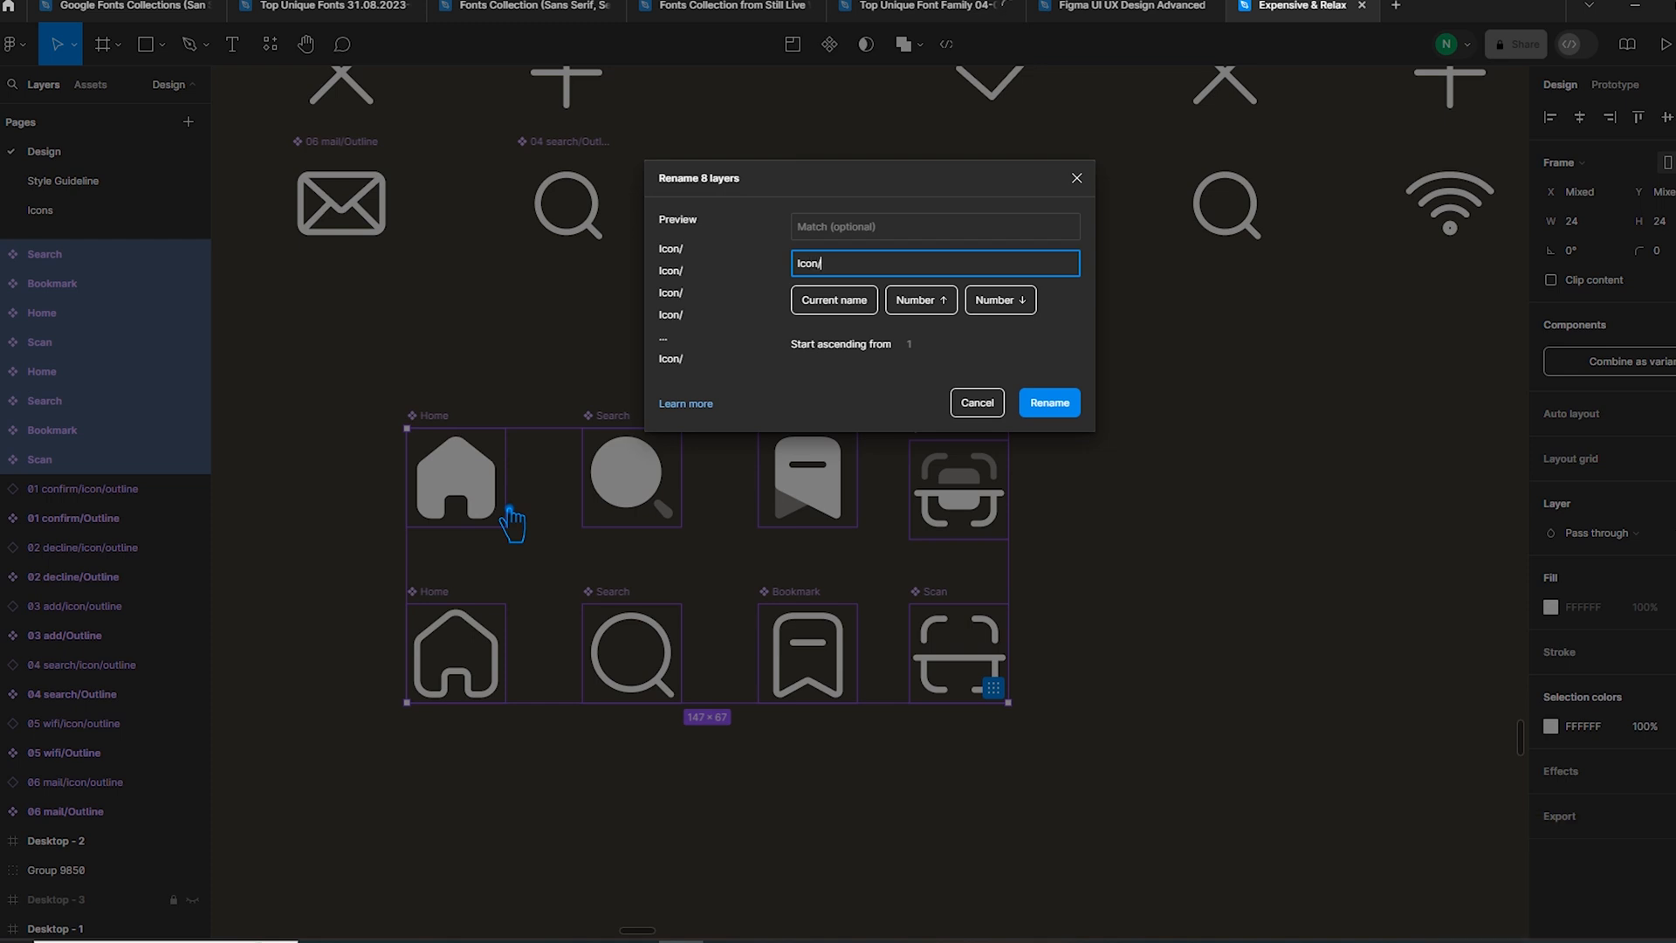
left_click(844, 305)
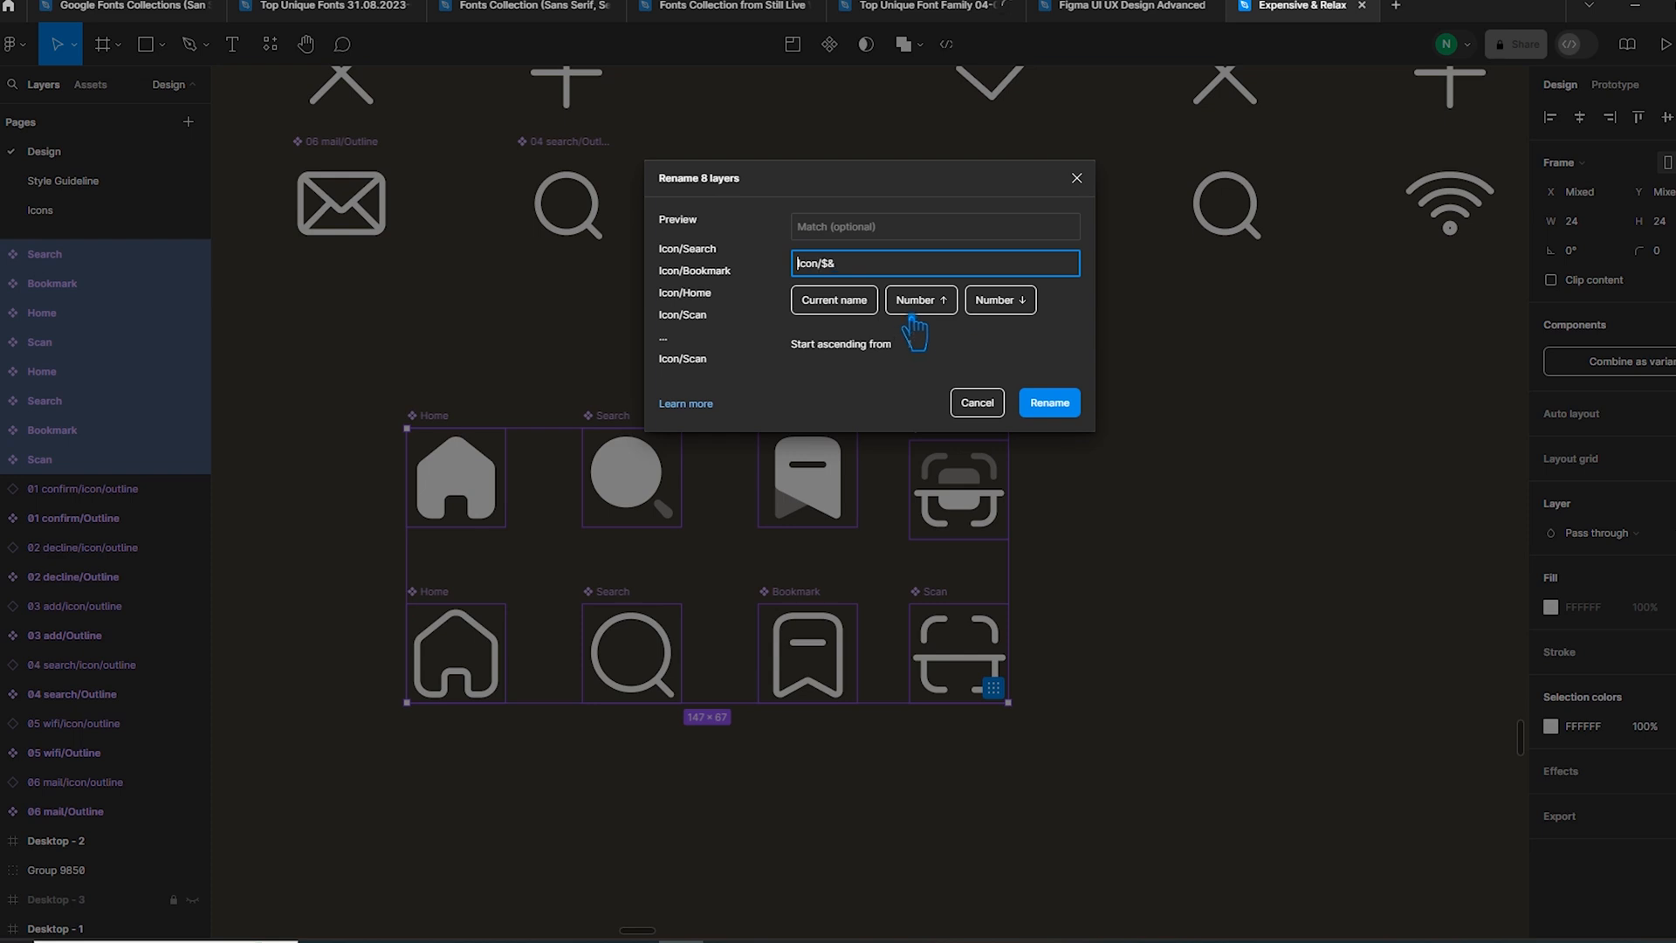
left_click(959, 313)
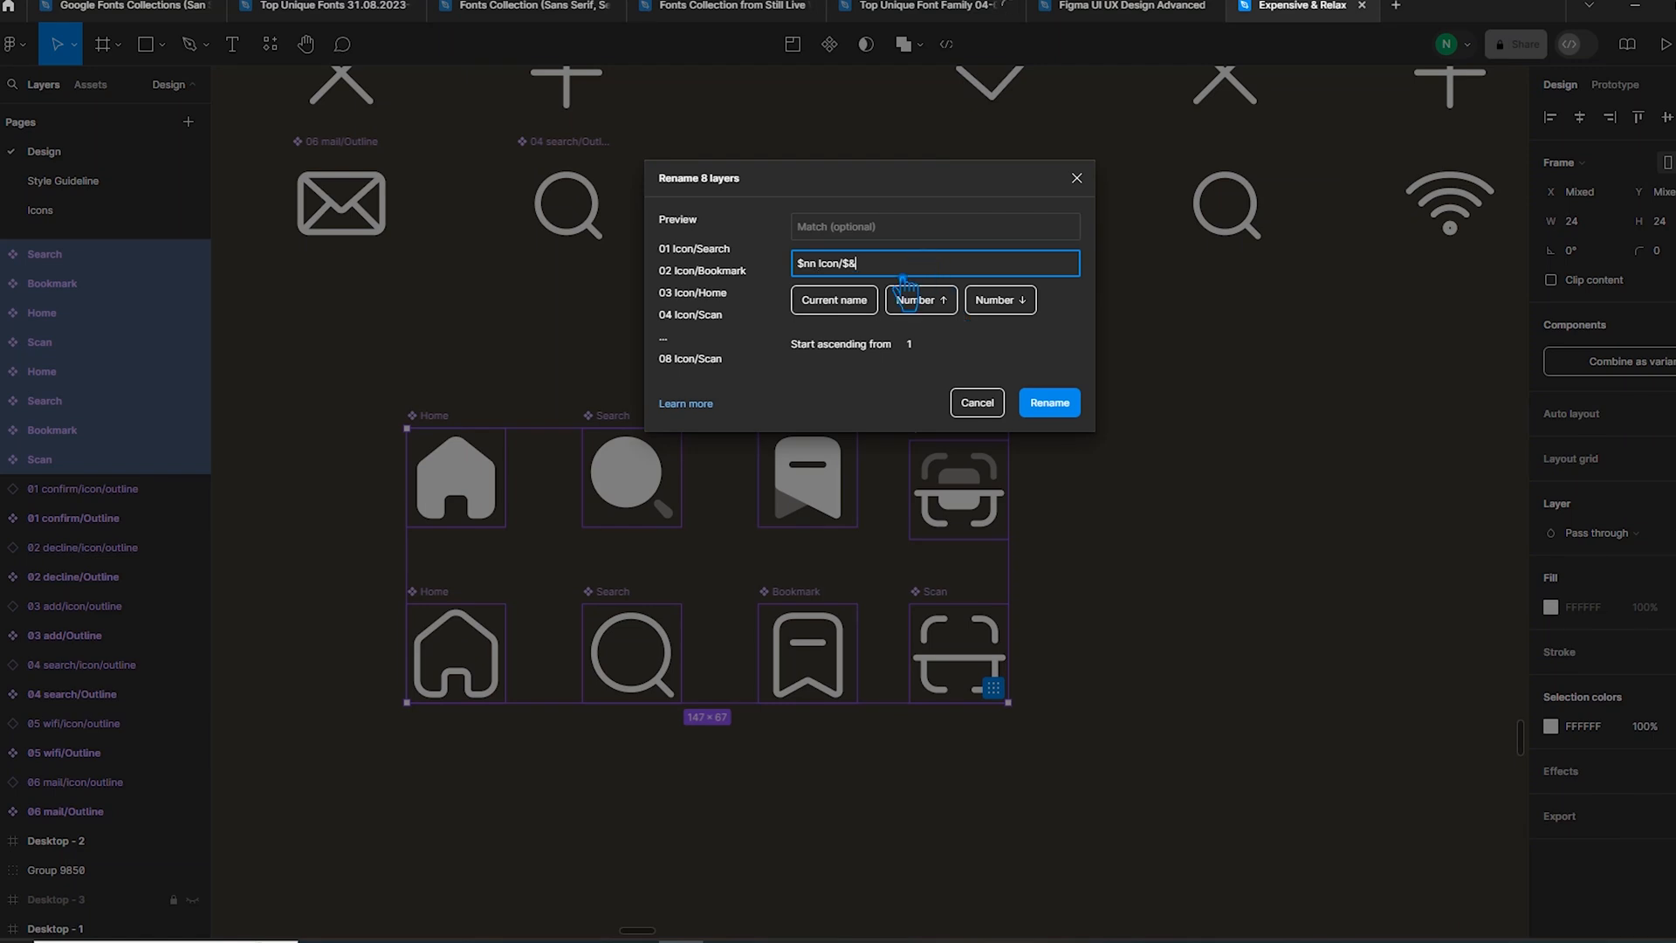
left_click(1056, 404)
left_click(1152, 463)
- Append "/Fill" to the current names of the four filled icon components, using "$&/Fill"
left_click_drag(1139, 568, 397, 377)
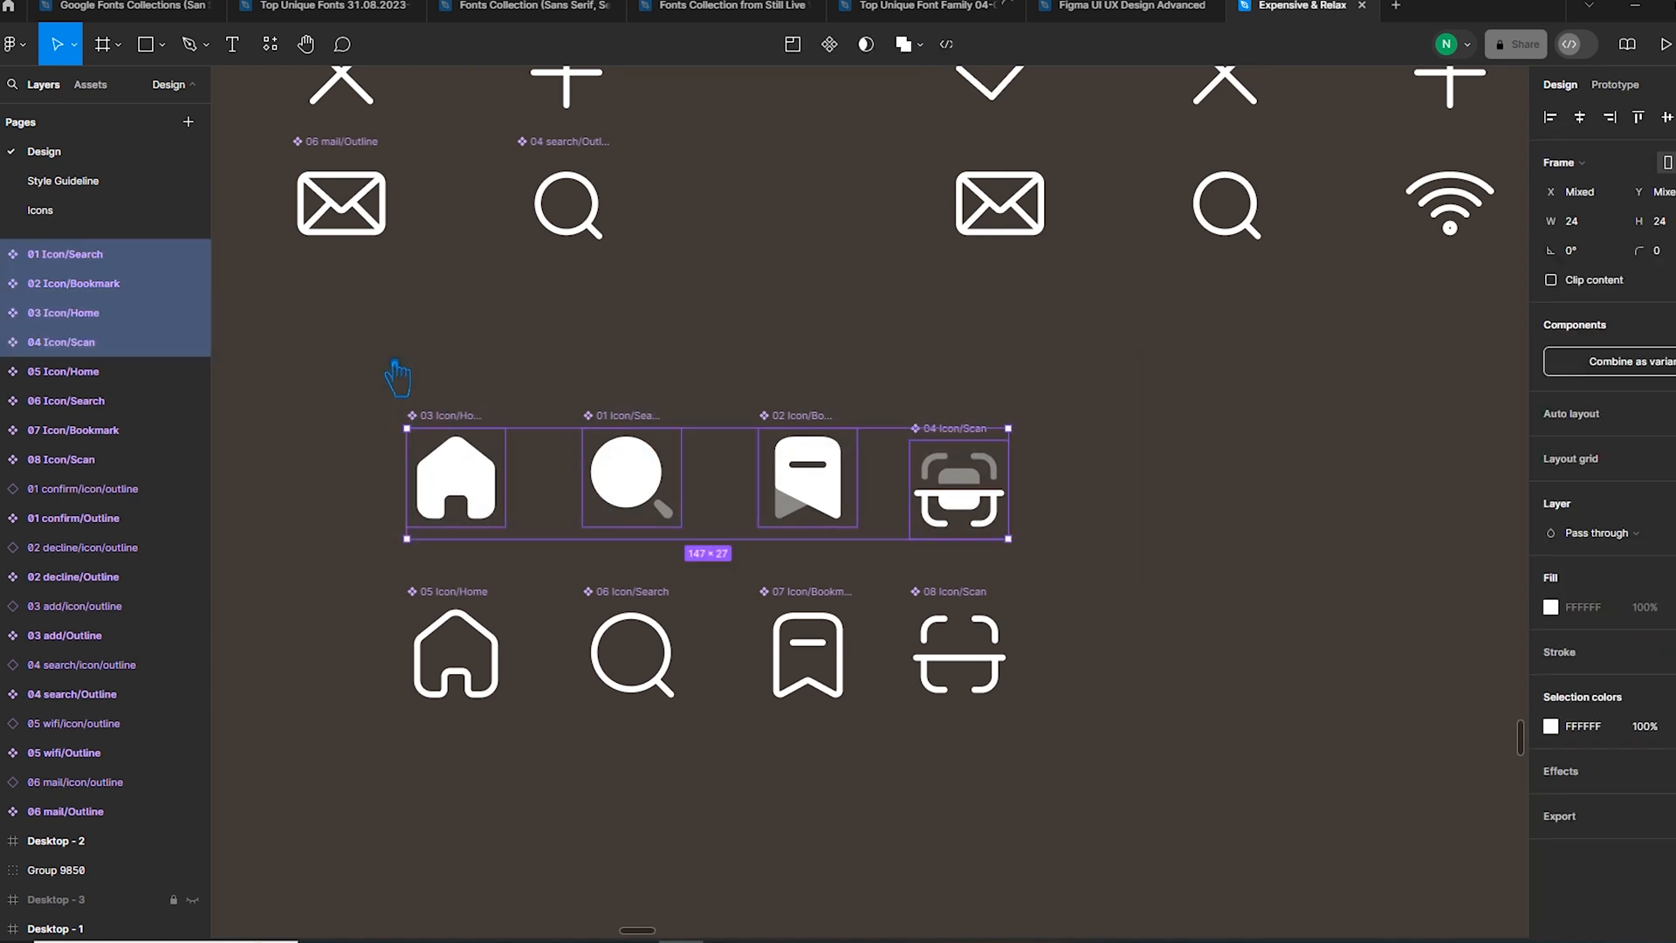
key("ctrl+r")
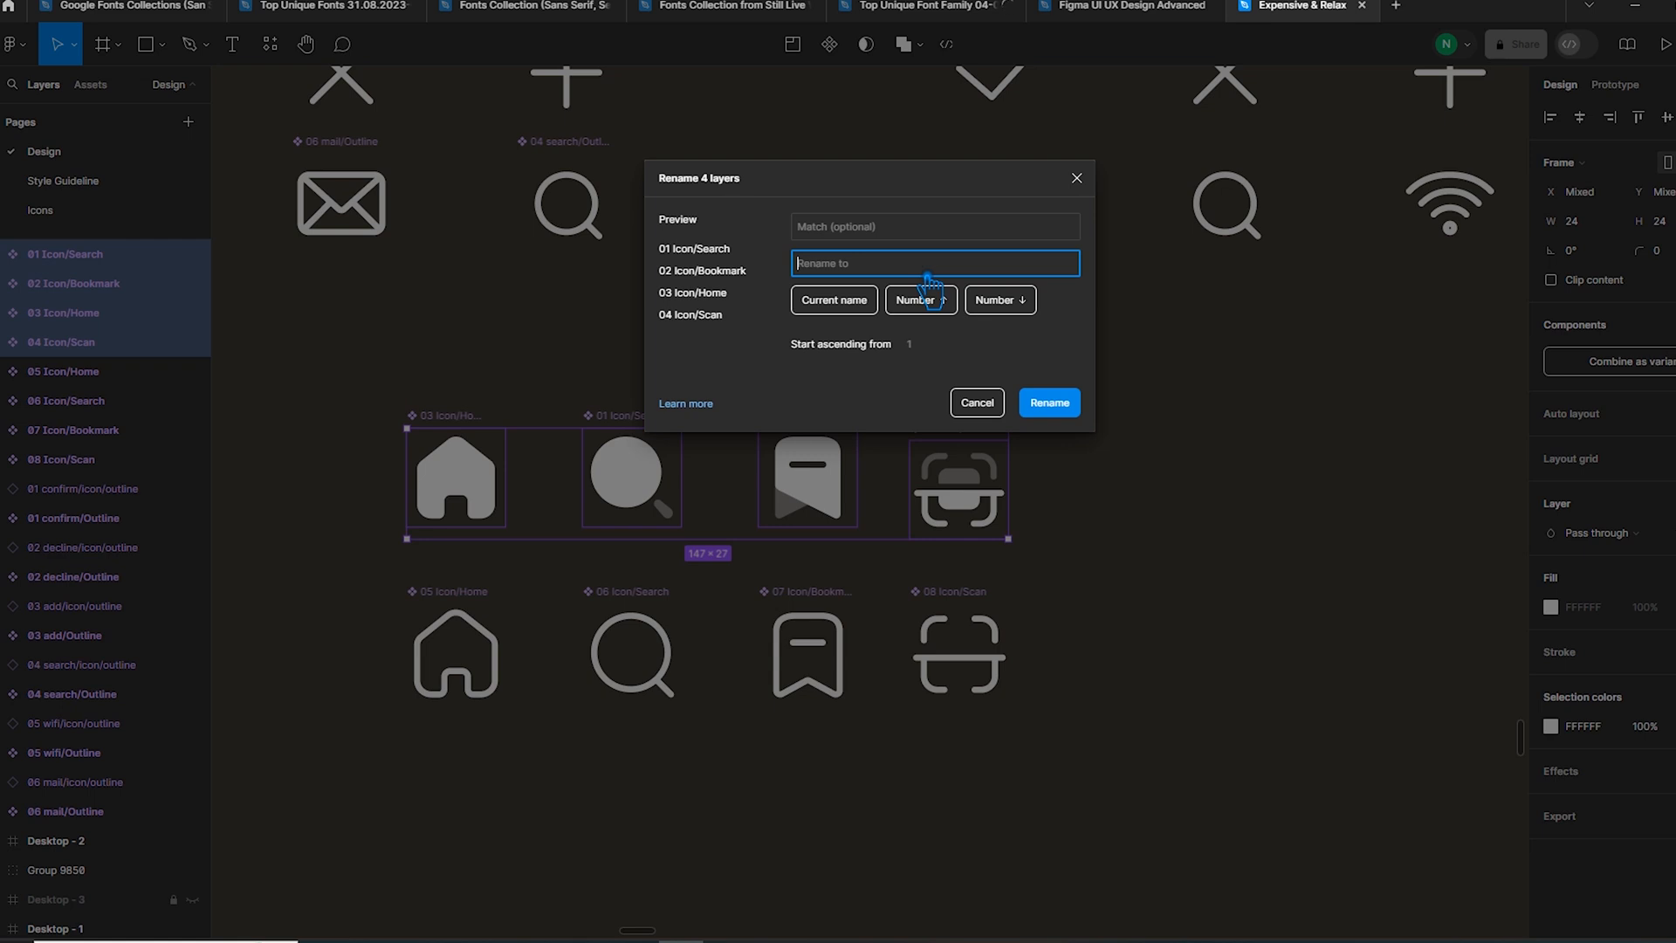
left_click(857, 312)
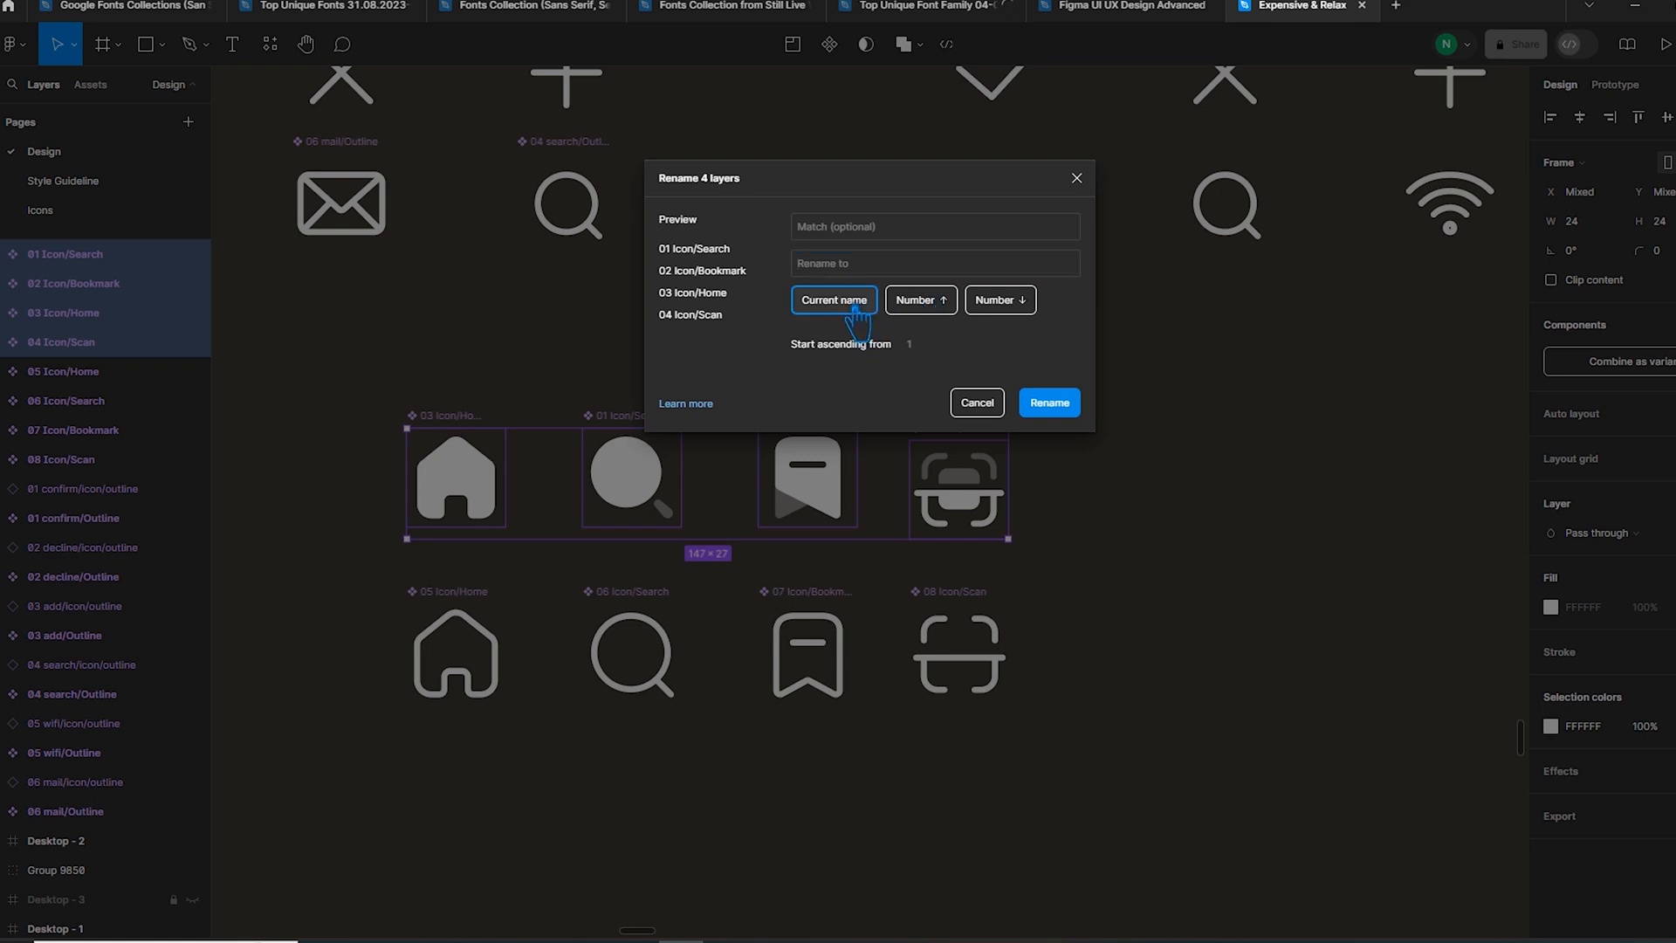
type("/Outlin")
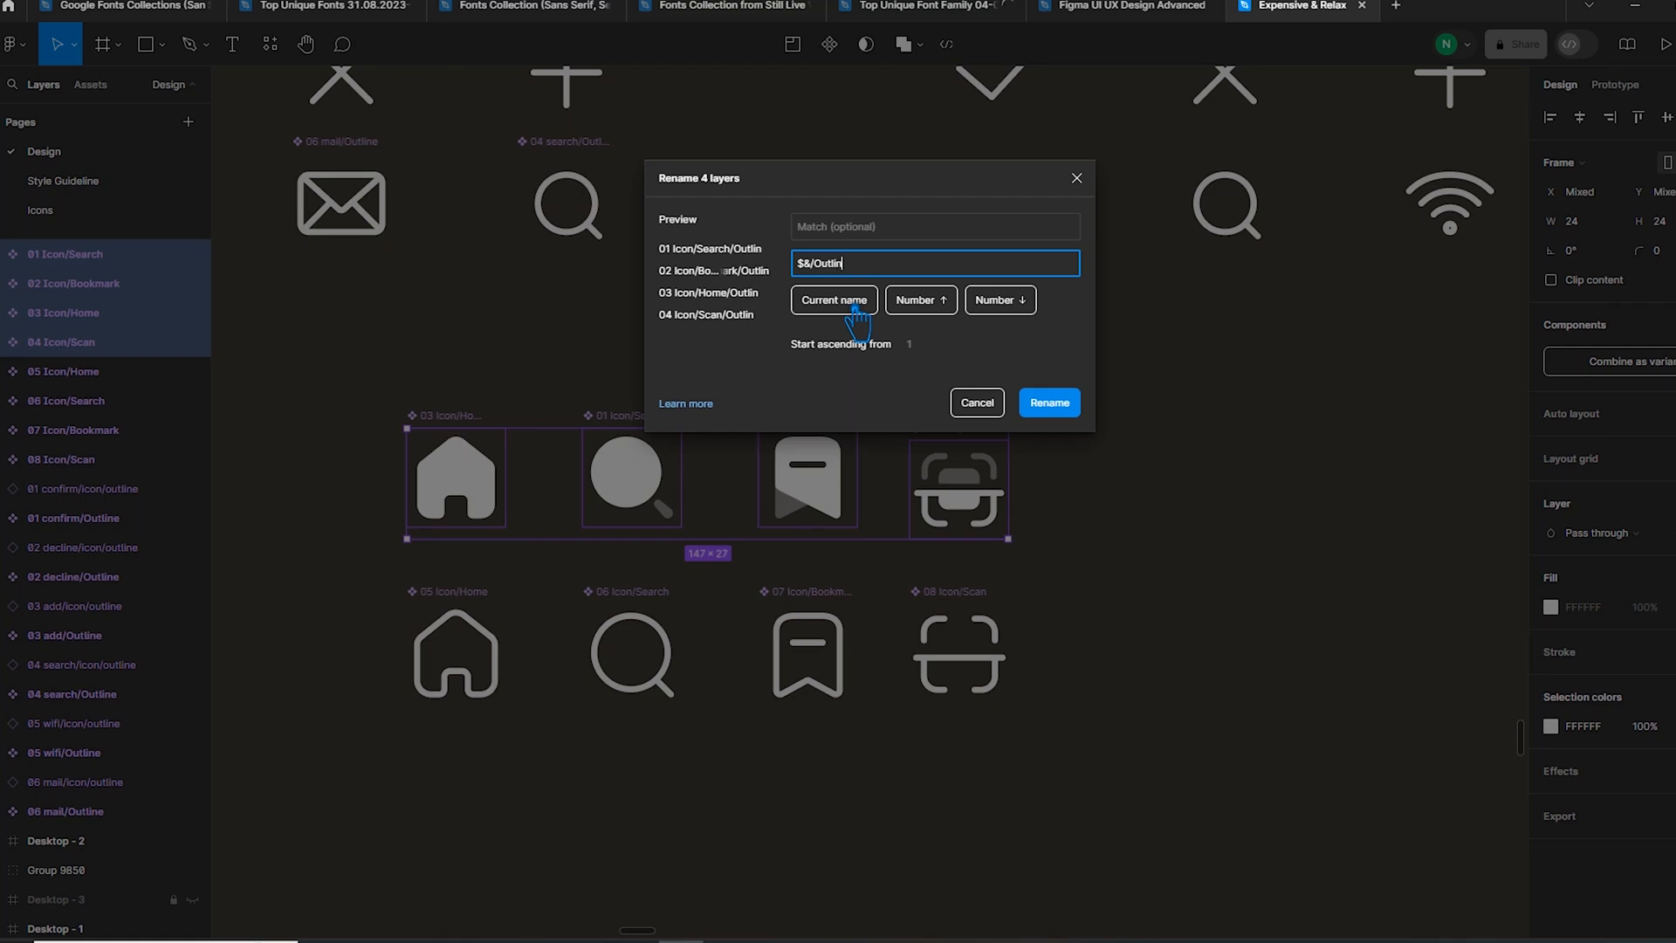
key("BackSpace")
key("BackSpace")
key("BackSpace")
key("BackSpace")
key("BackSpace")
key("BackSpace")
type("Filled")
key("BackSpace")
key("BackSpace")
key("BackSpace")
left_click(1055, 405)
- Append "/Outline" to the current names of the four outlined icon components, using "$&/Outline"
left_click_drag(1063, 754, 393, 596)
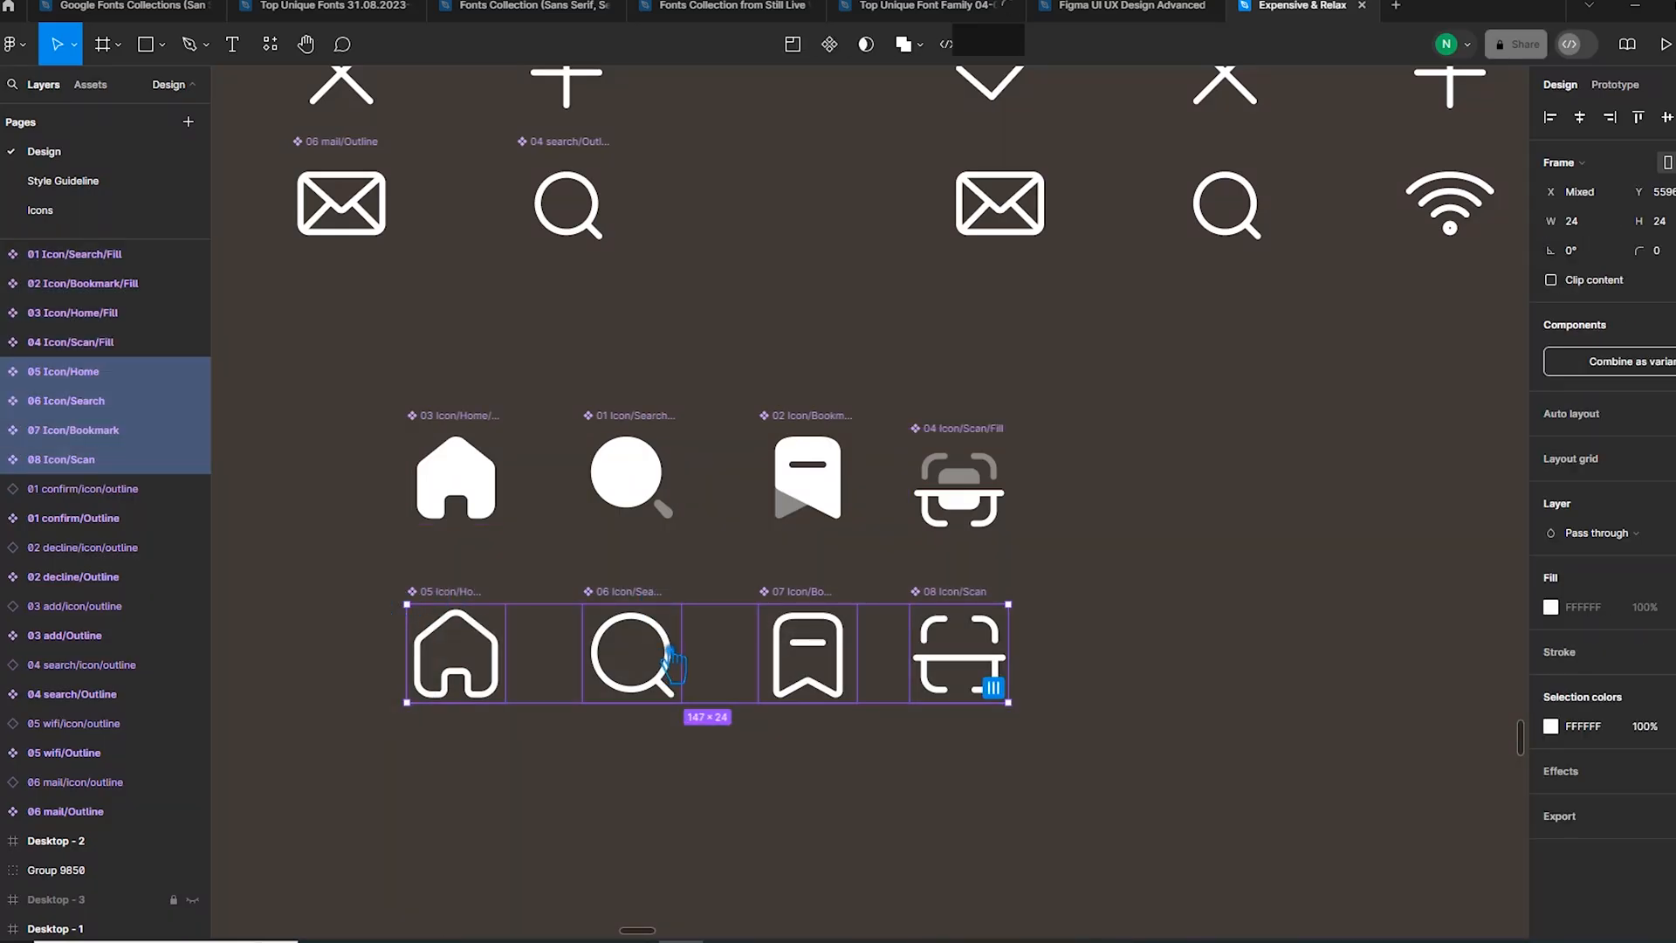
key("ctrl+r")
left_click(849, 305)
type("/")
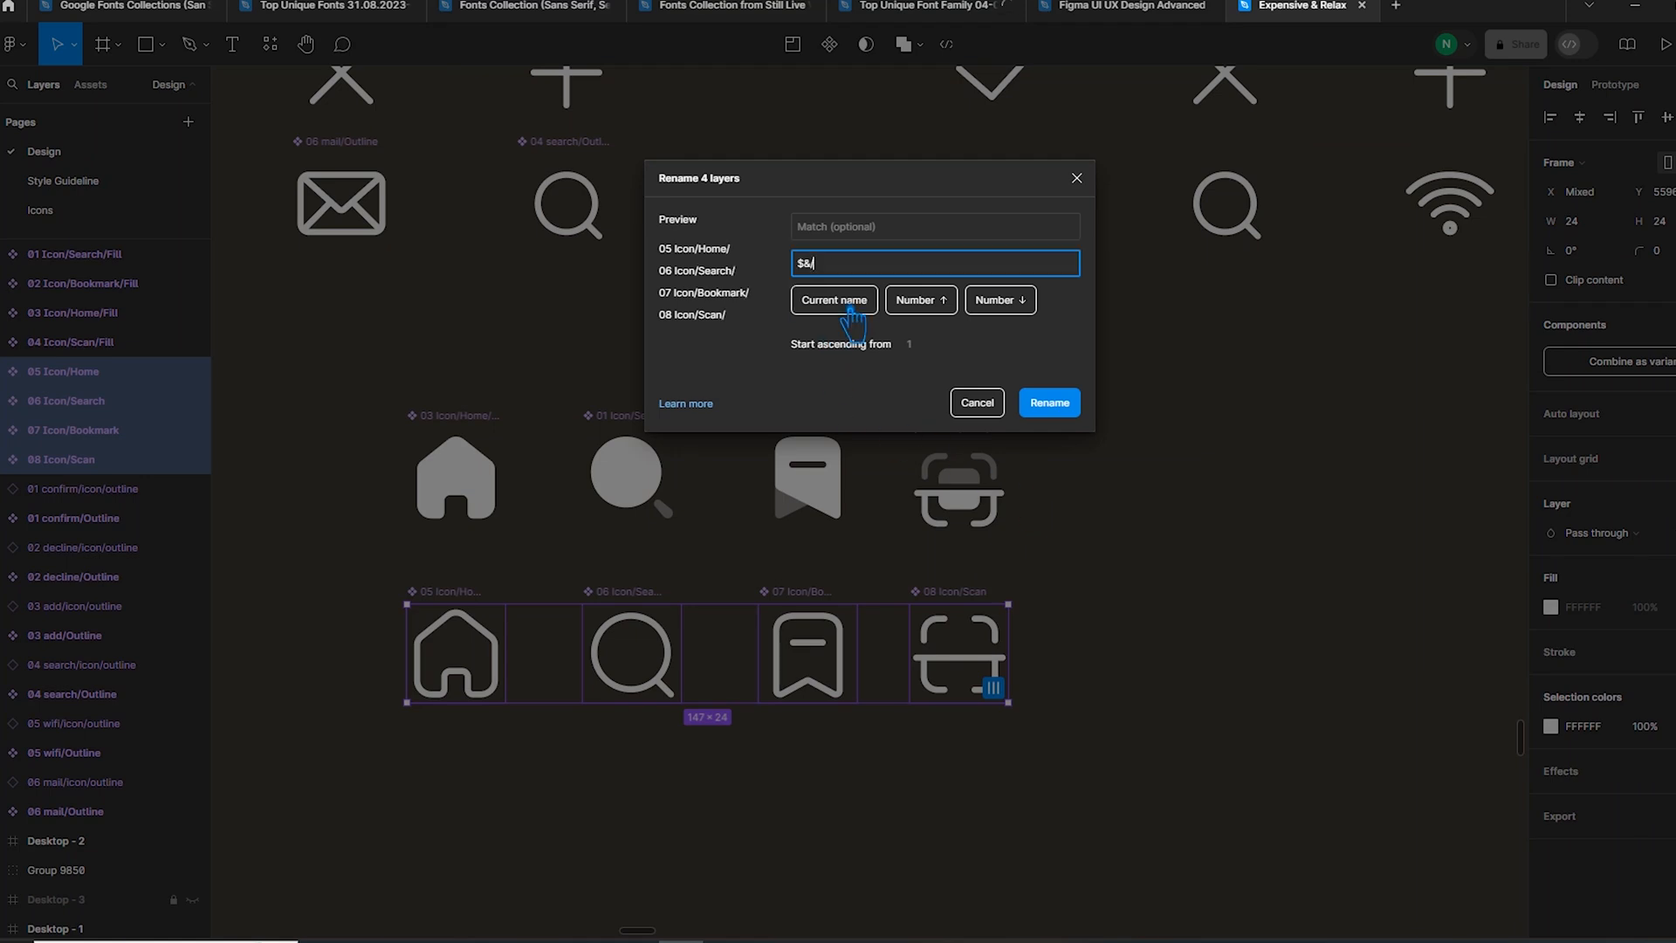
type("Outline")
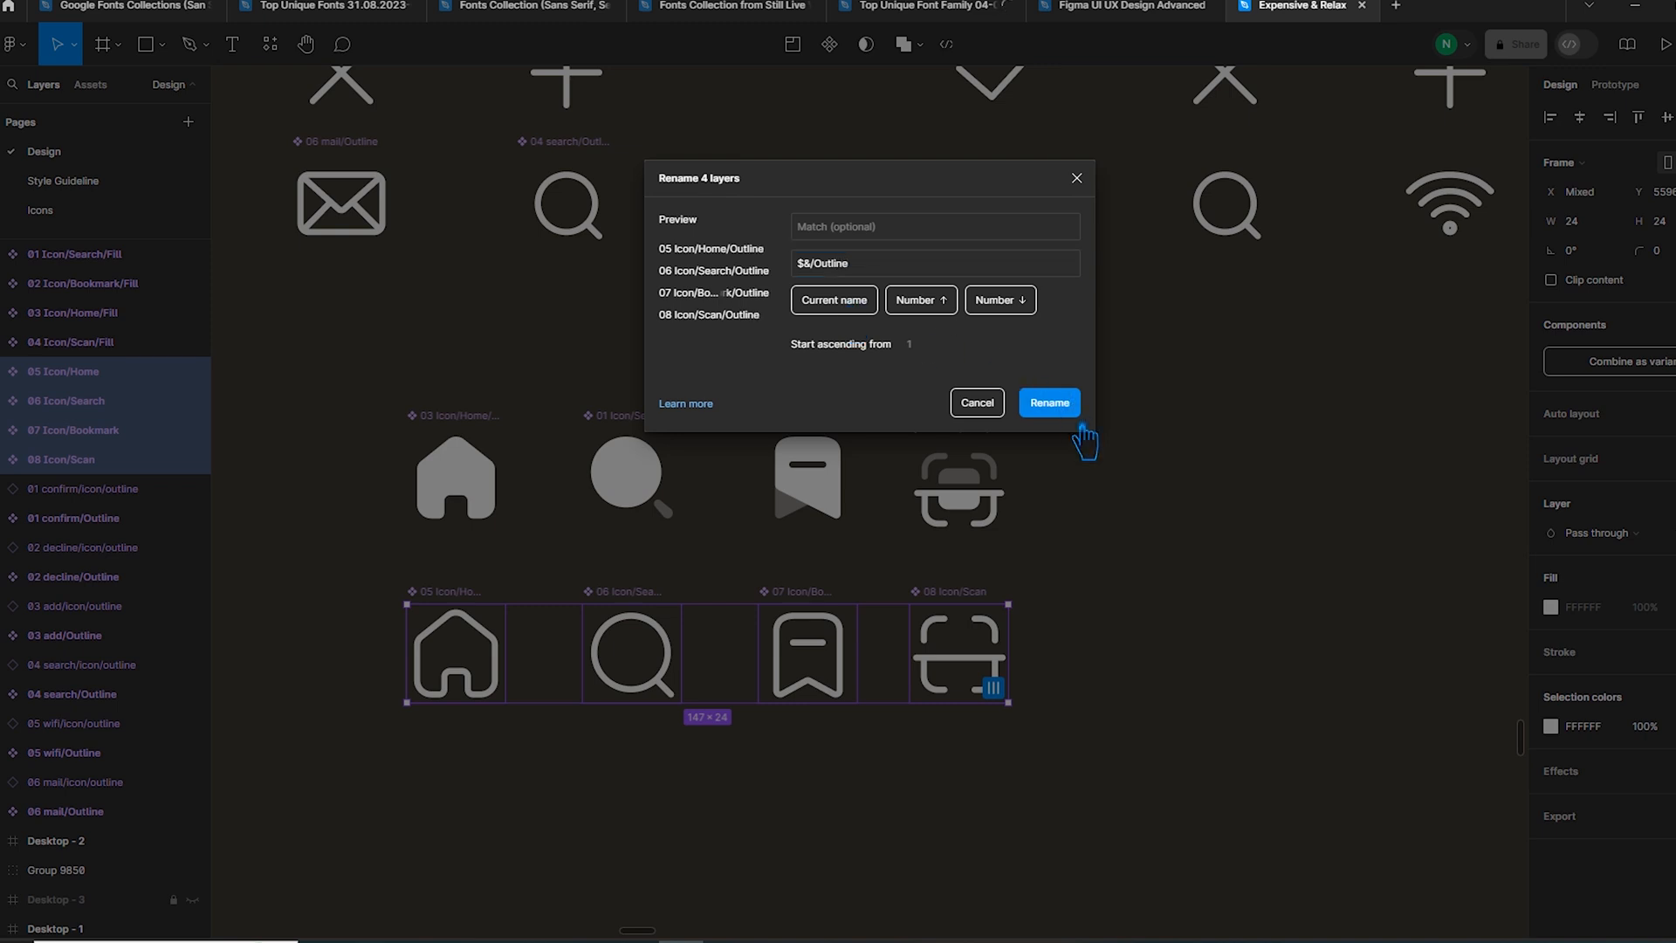
left_click(1066, 407)
- Duplicate the eight filled and outlined icon components as instances beside the originals
scroll(1048, 611, "down", 2)
scroll(1047, 611, "right", 3)
left_click_drag(963, 741, 1211, 410)
left_click_drag(1140, 464, 442, 466)
left_click(1185, 380)
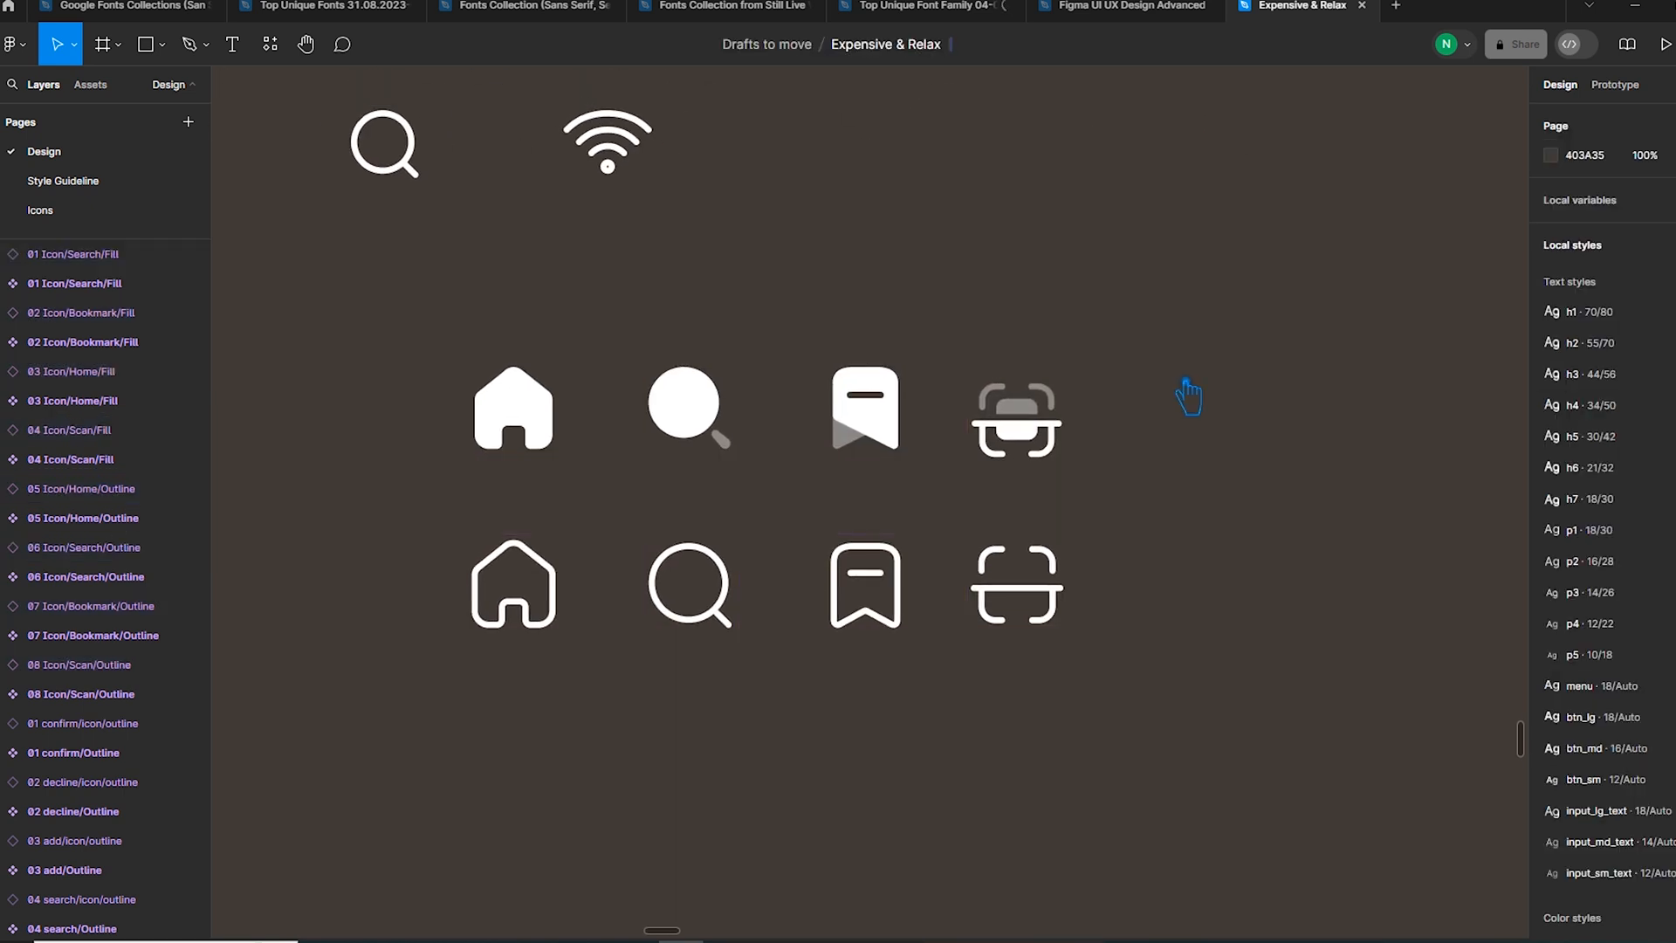
- Try to swap the filled Home instance for the 01 Icon/Search/Fill component, and undo the swap
left_click_drag(1044, 734, 468, 373)
left_click(410, 384)
left_click(519, 425)
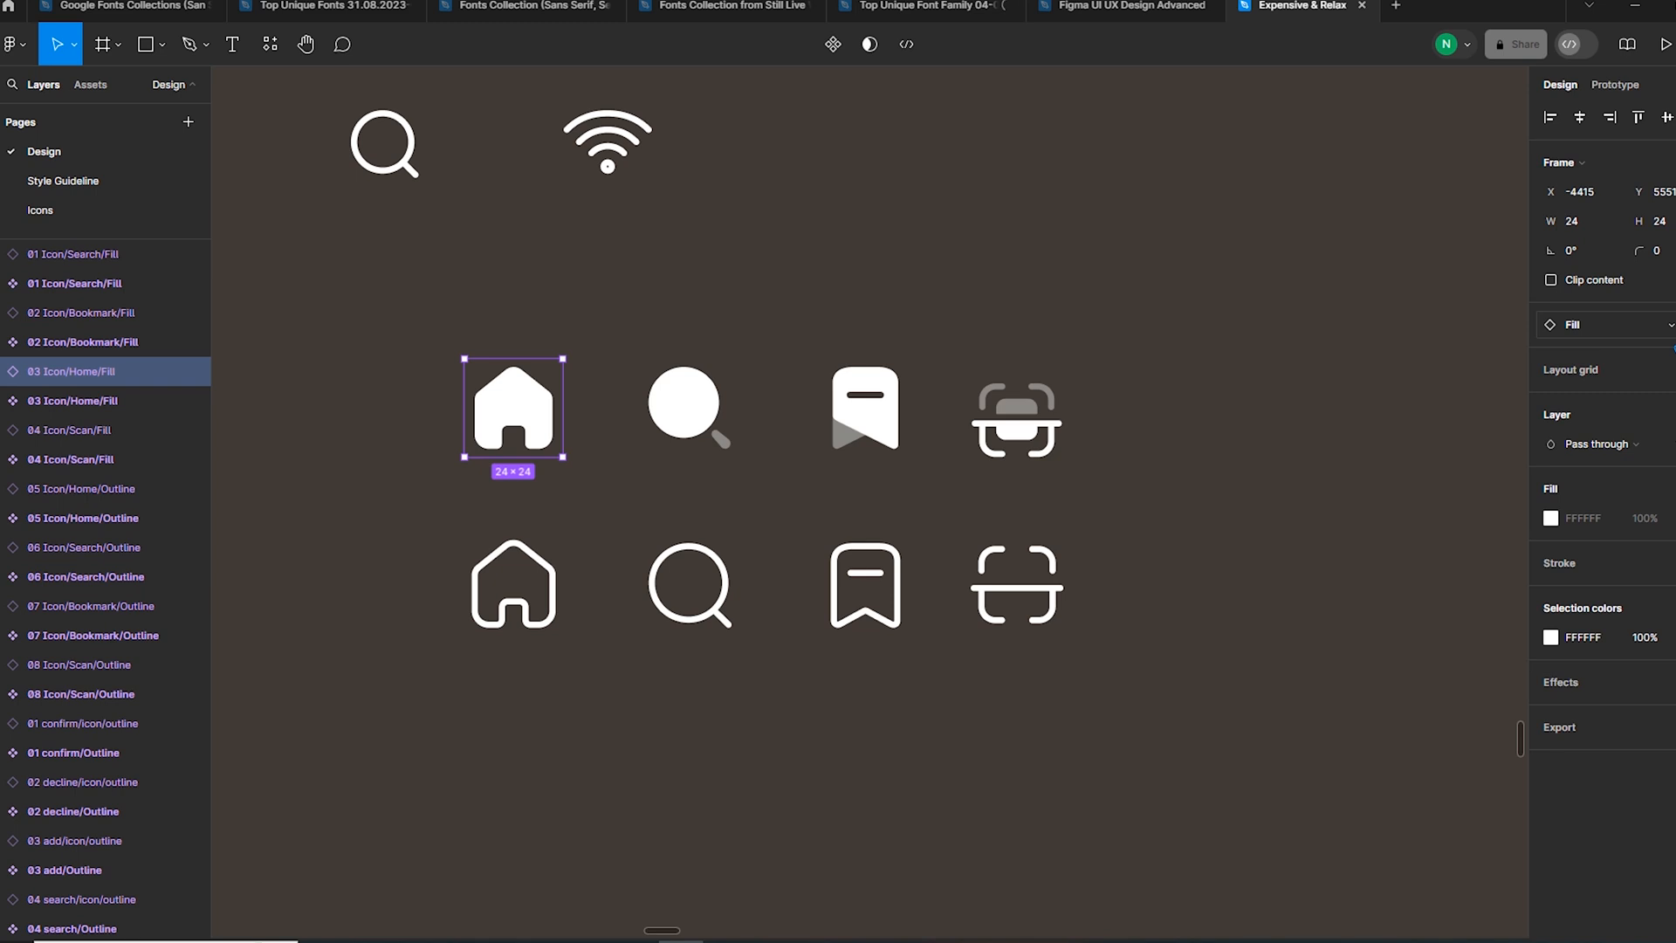
left_click(1667, 327)
left_click(1581, 469)
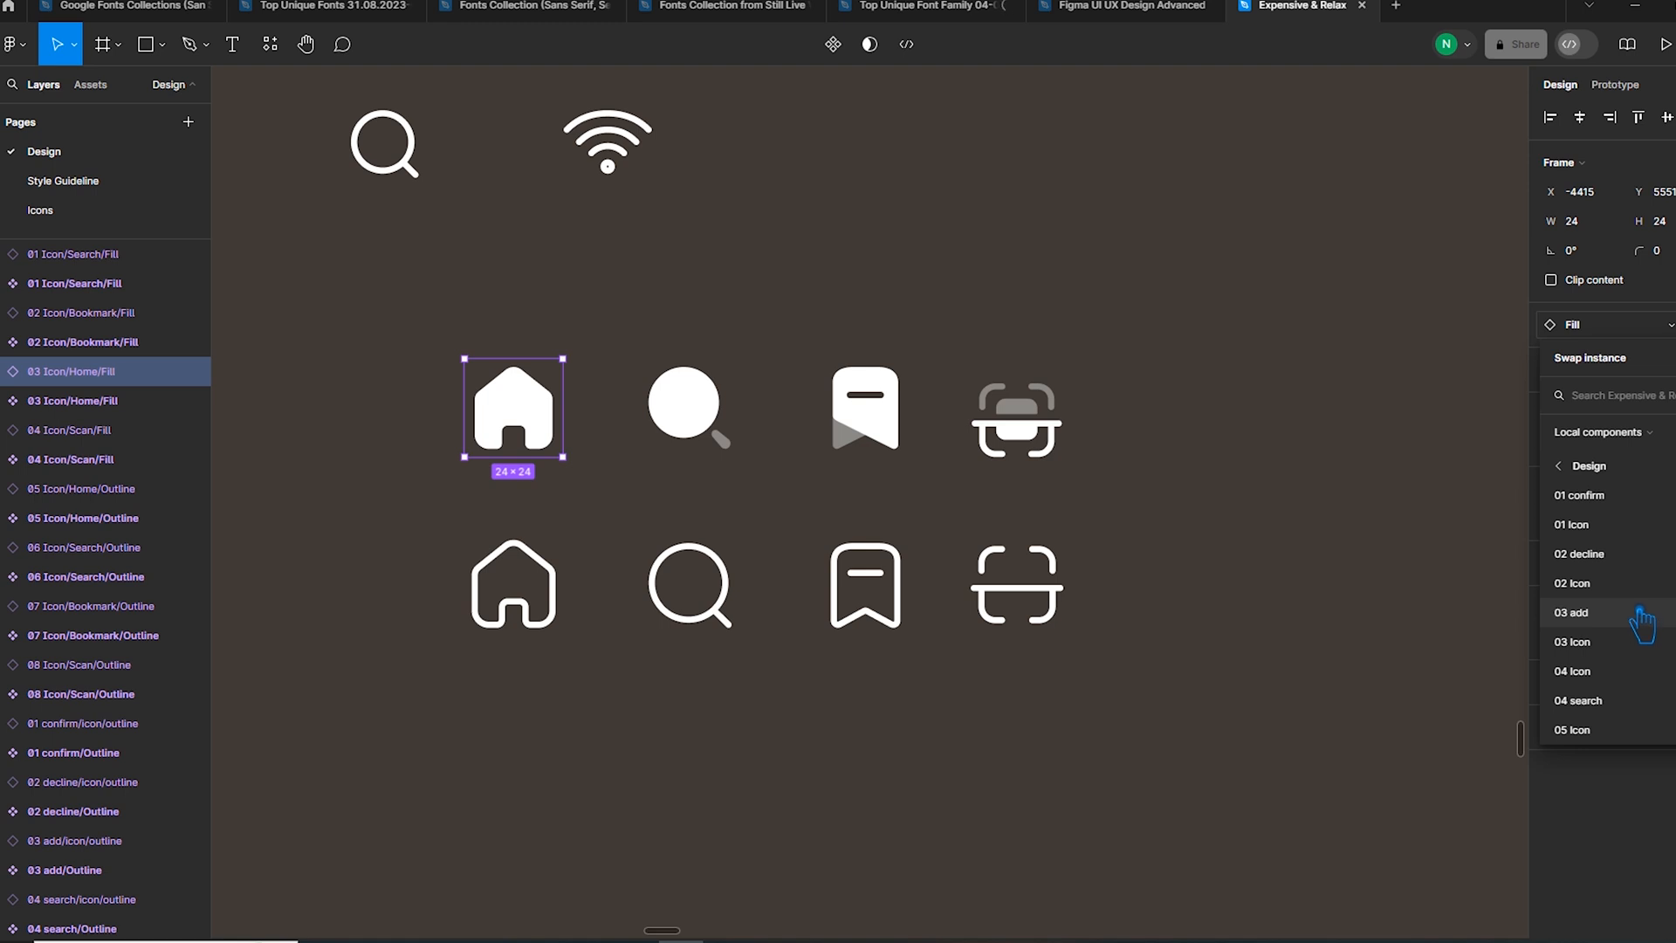
left_click(1655, 528)
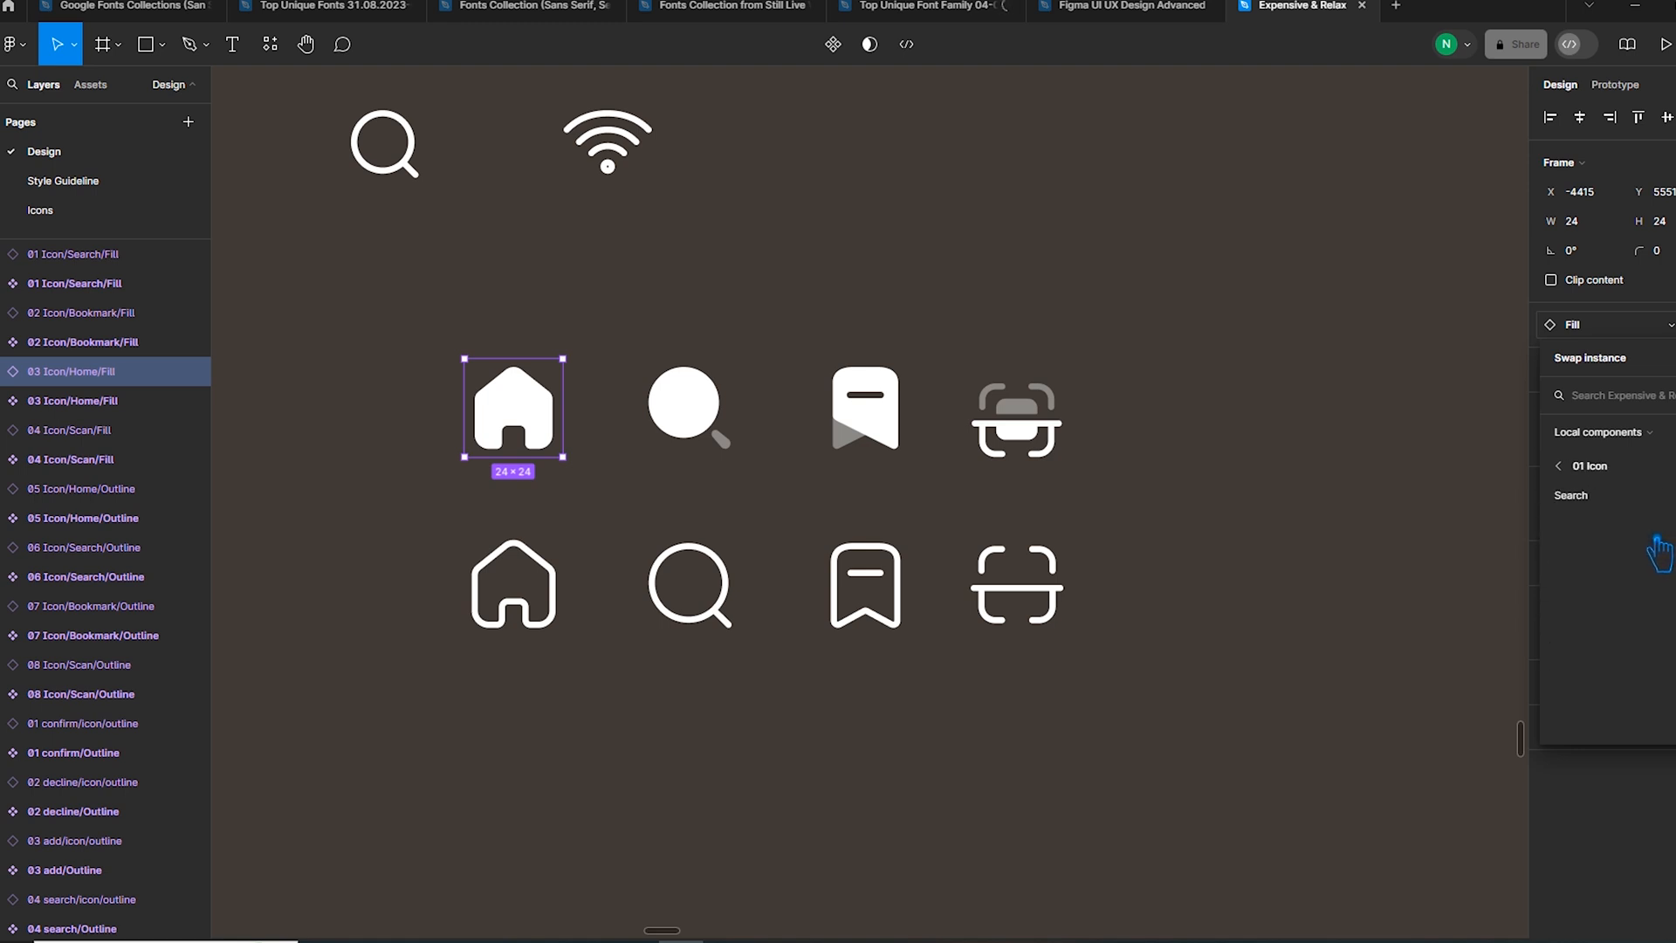
left_click(1602, 495)
left_click(1590, 495)
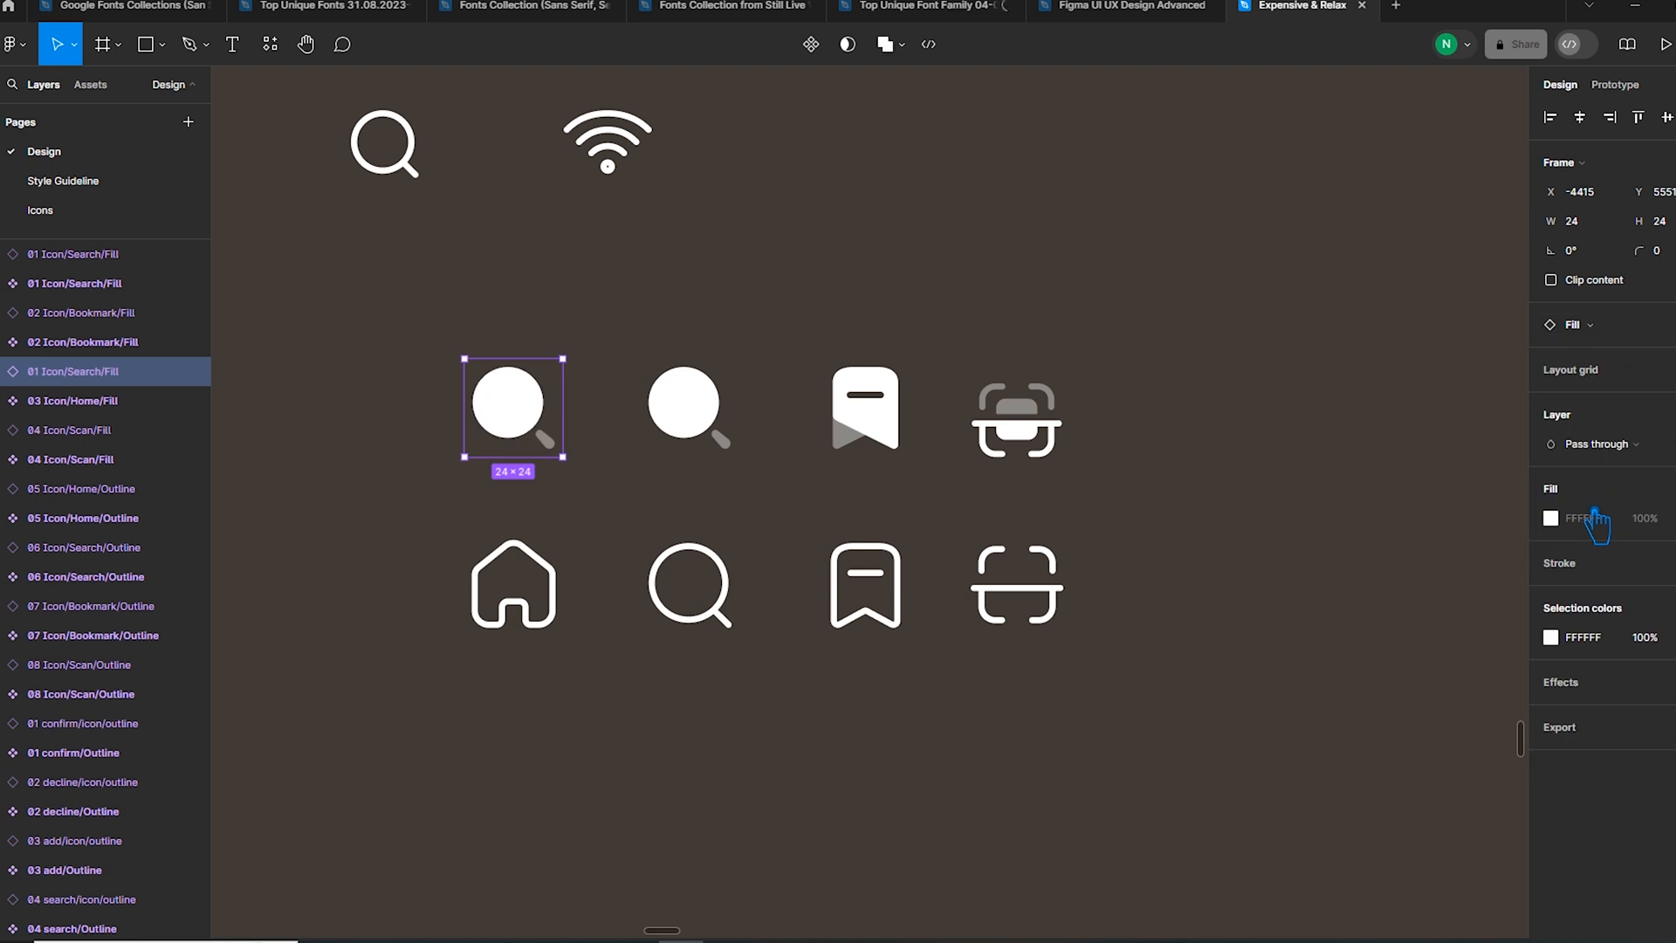
key("ctrl+z")
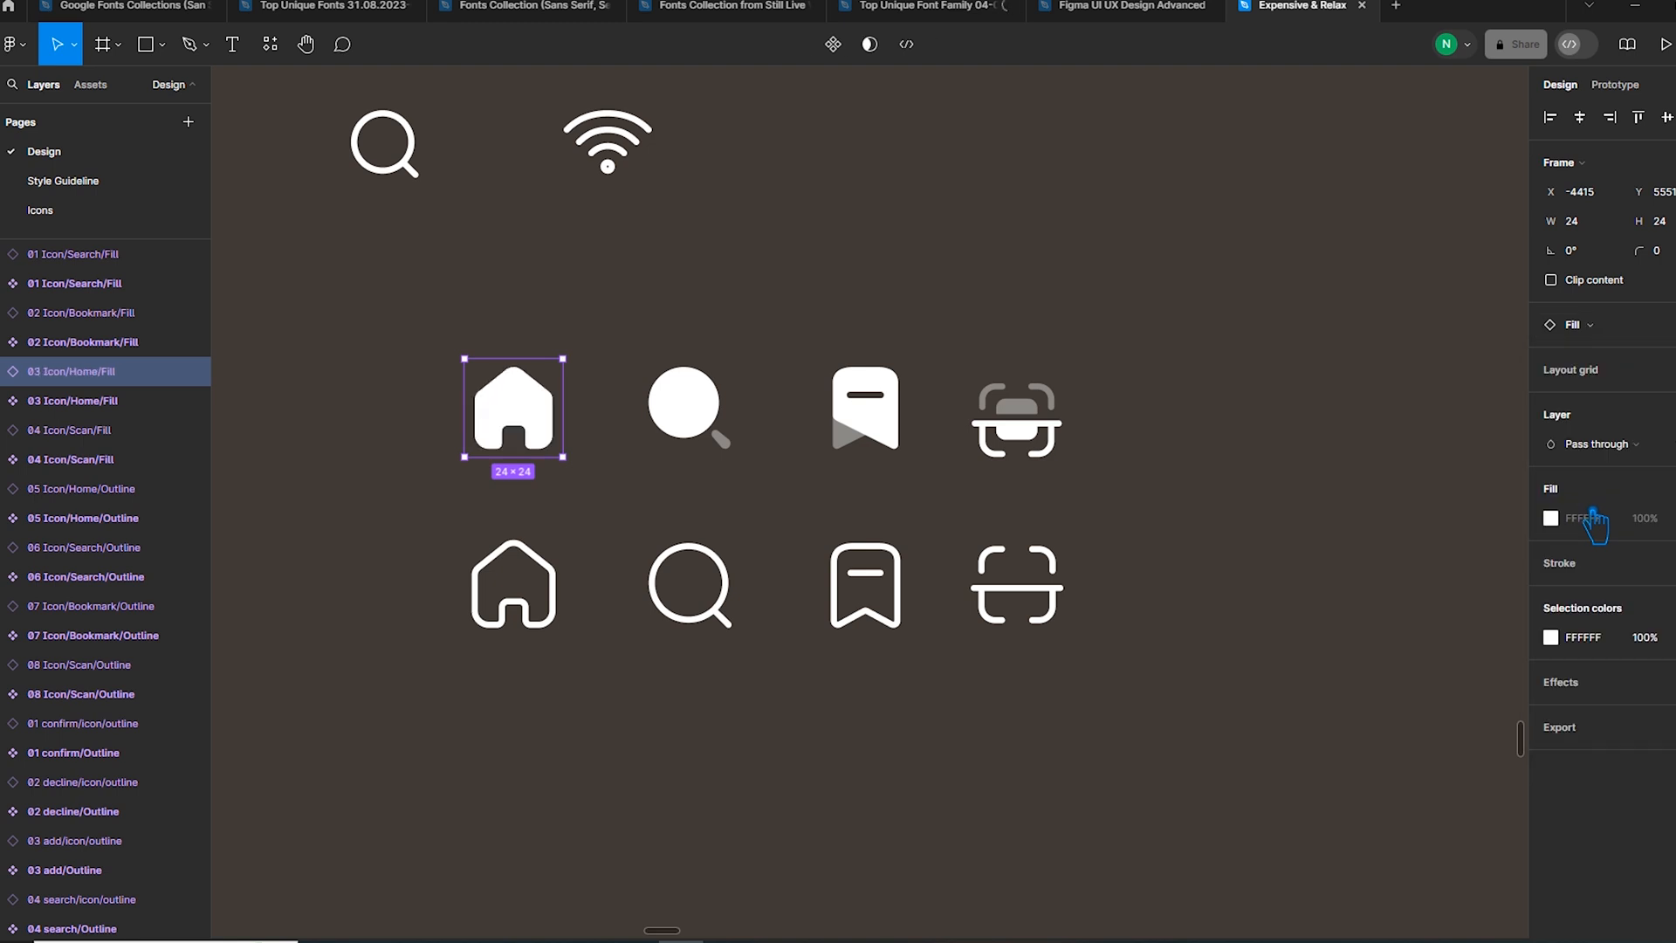
- Swap the filled Home instance for the 05 Icon/Home/Outline component, finding it with the search "home/"
left_click(1625, 325)
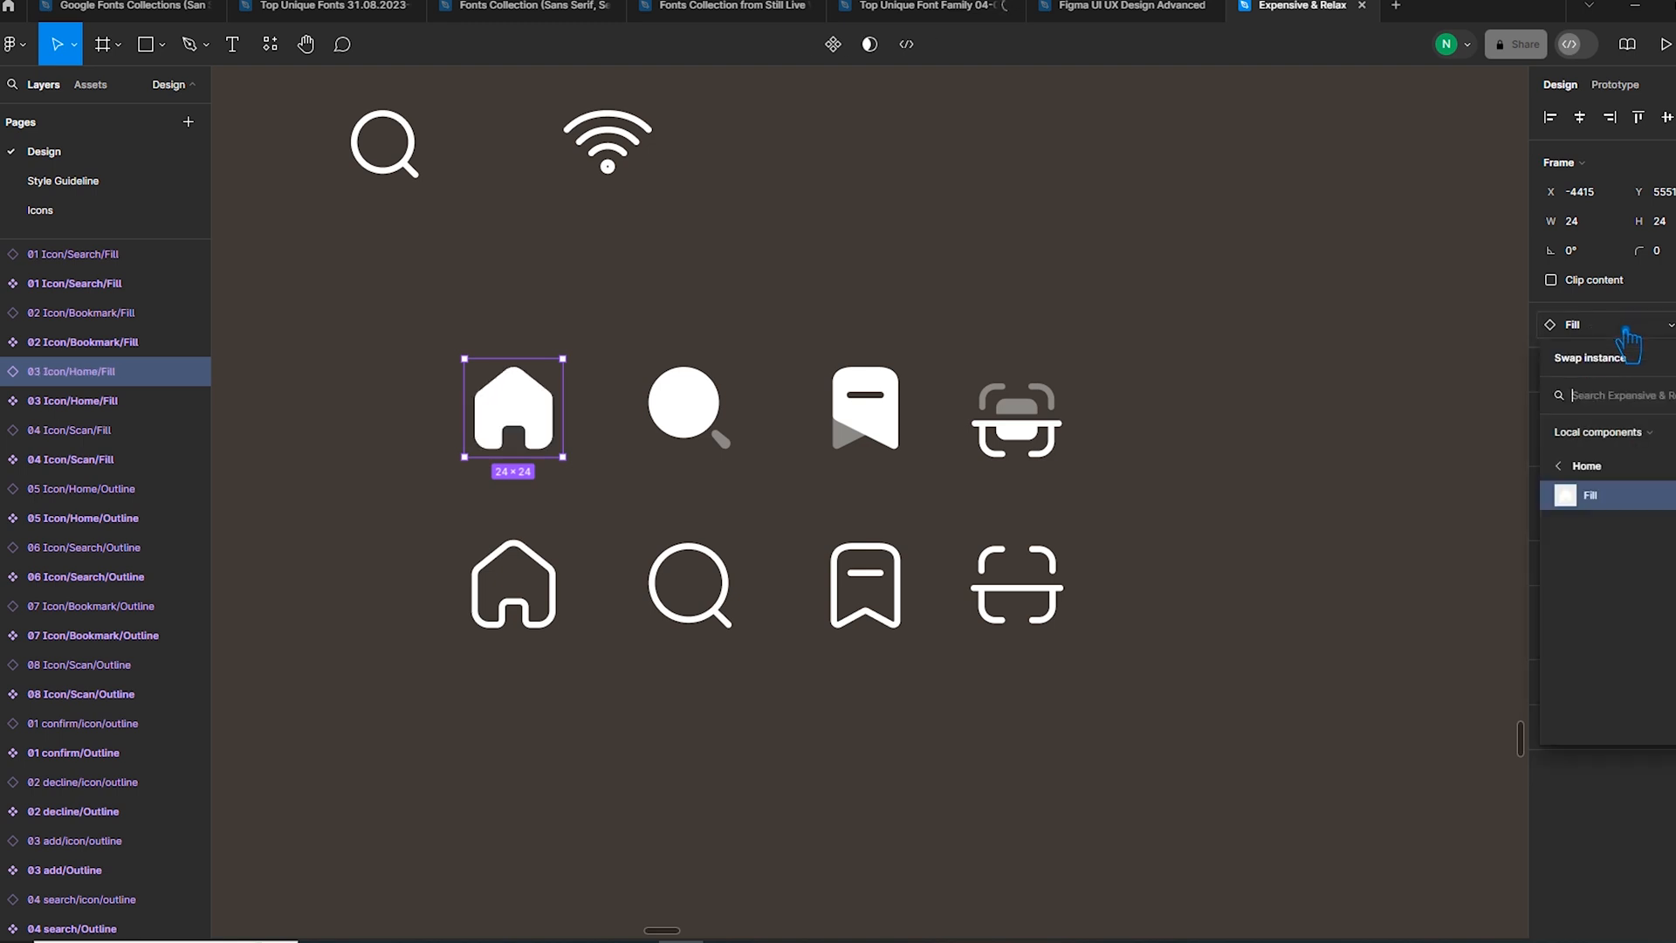
left_click(1572, 468)
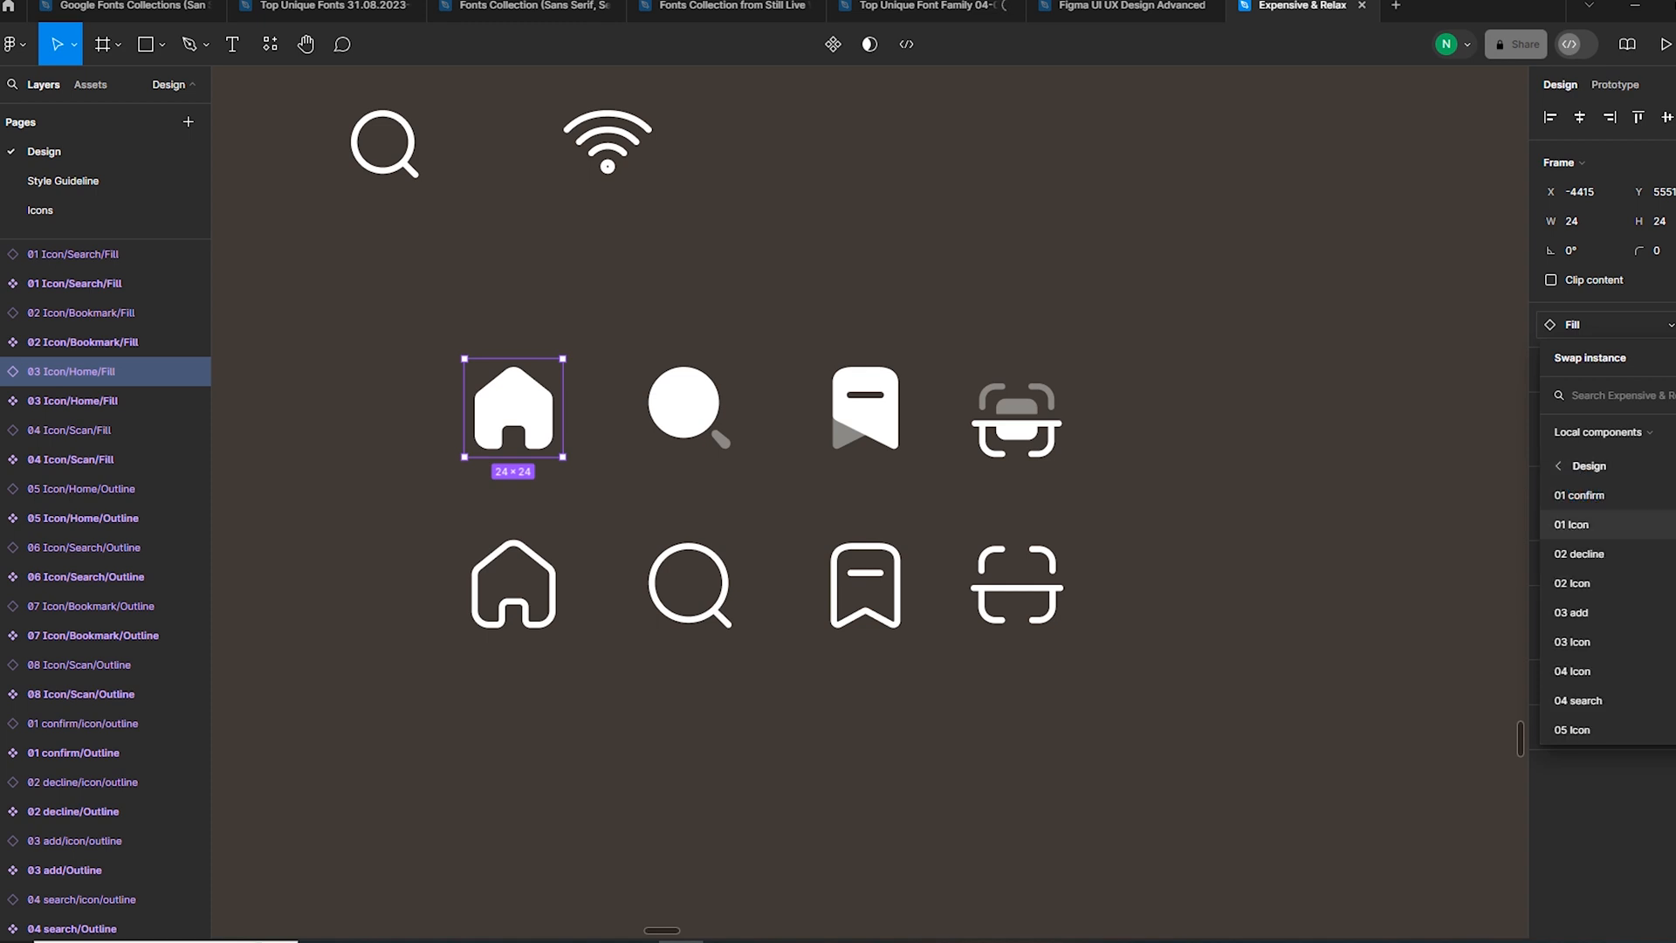
scroll(1606, 611, "down", 2)
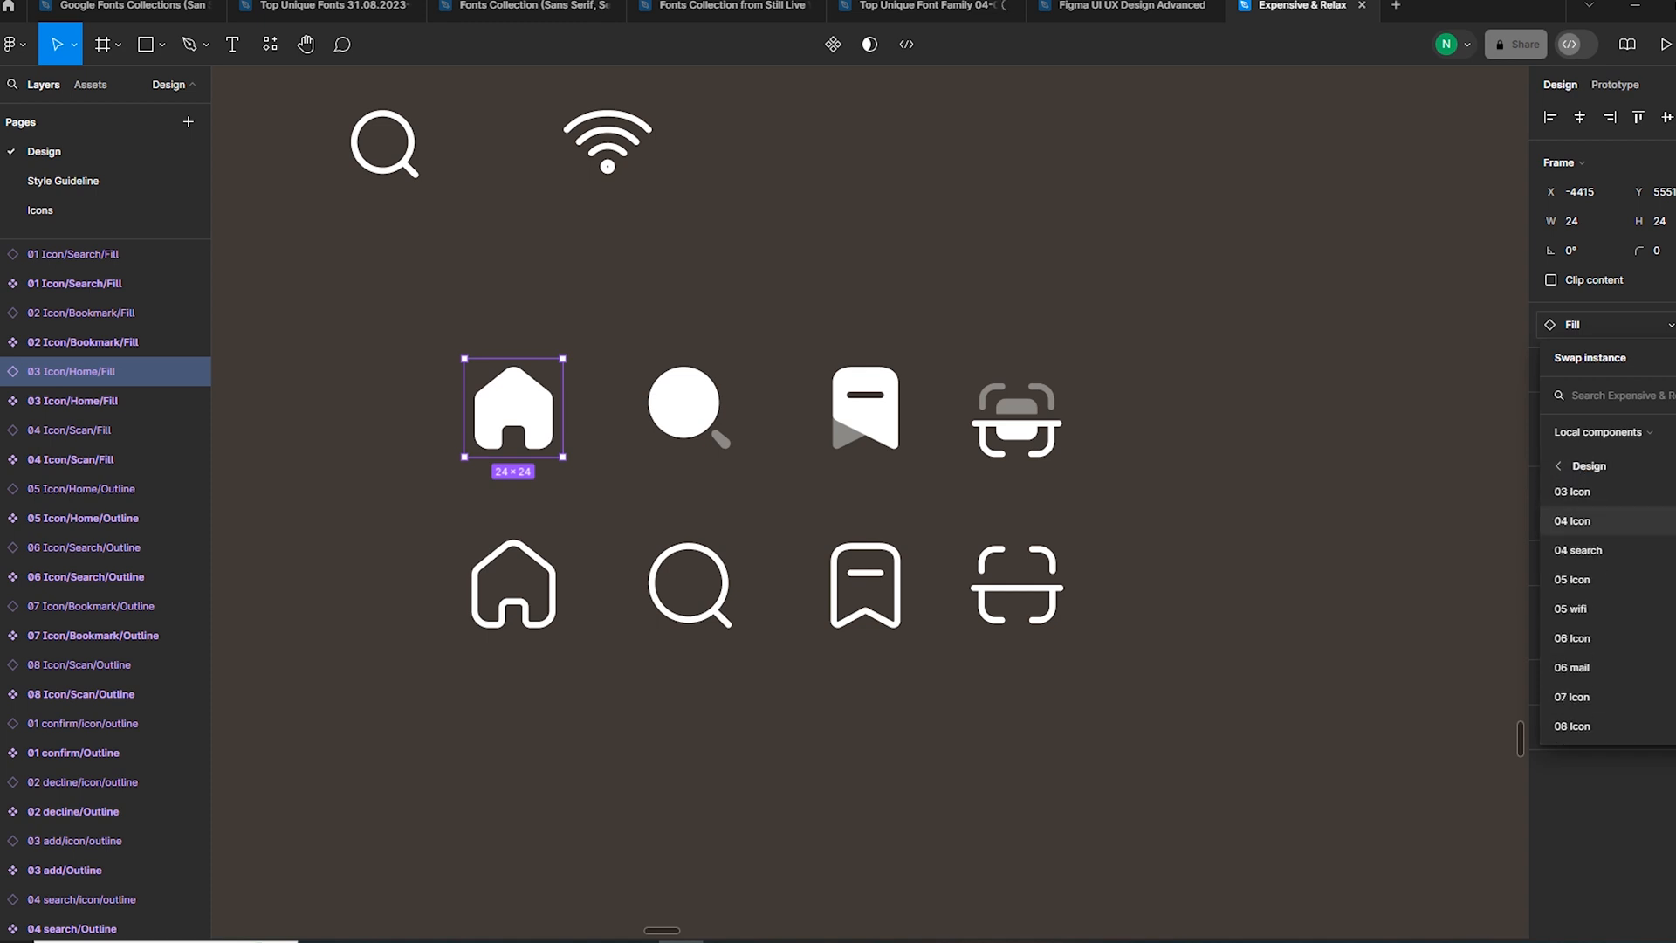
scroll(1606, 611, "up", 3)
left_click(1628, 400)
type("hom")
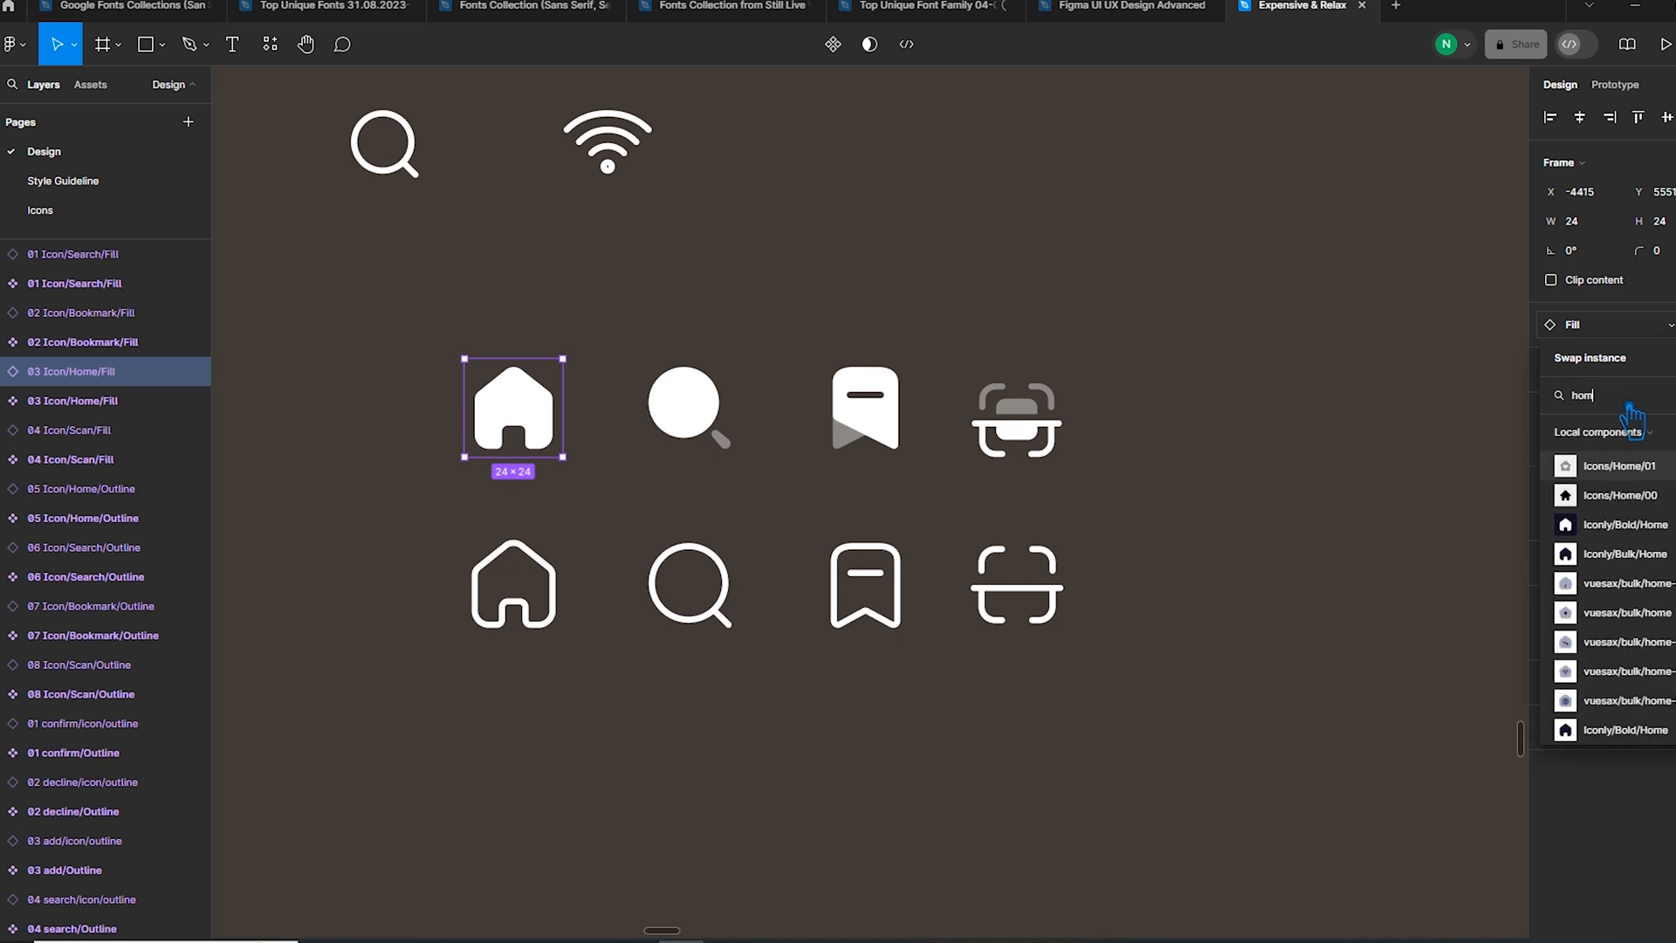
type("e")
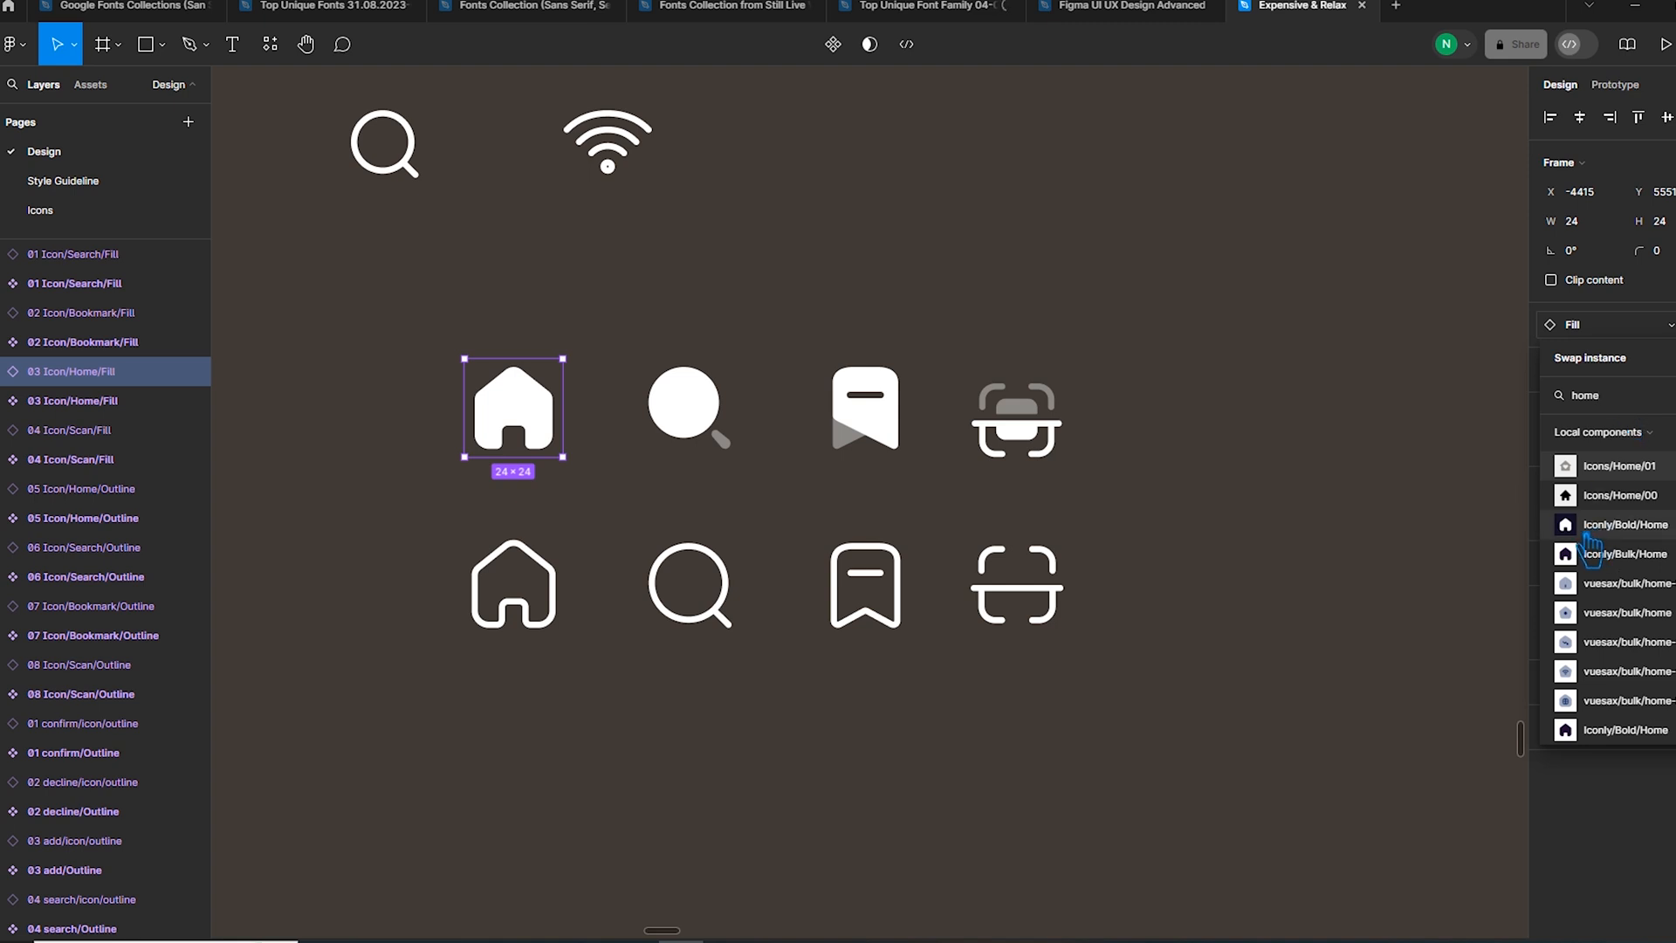
type("/")
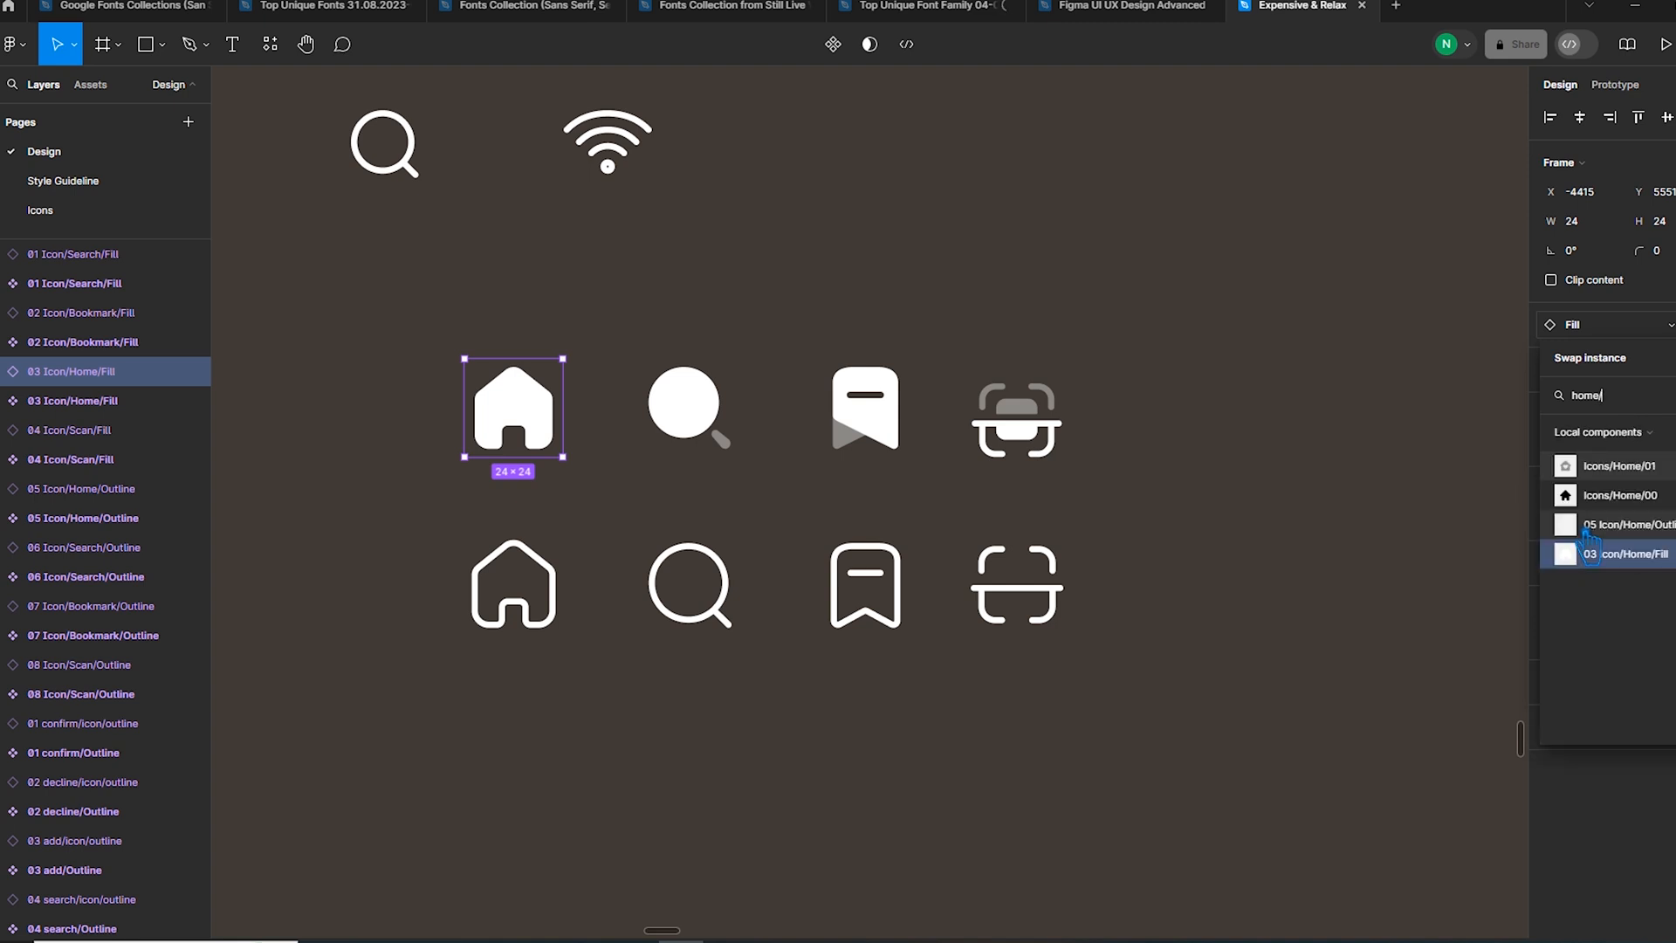
left_click(1648, 534)
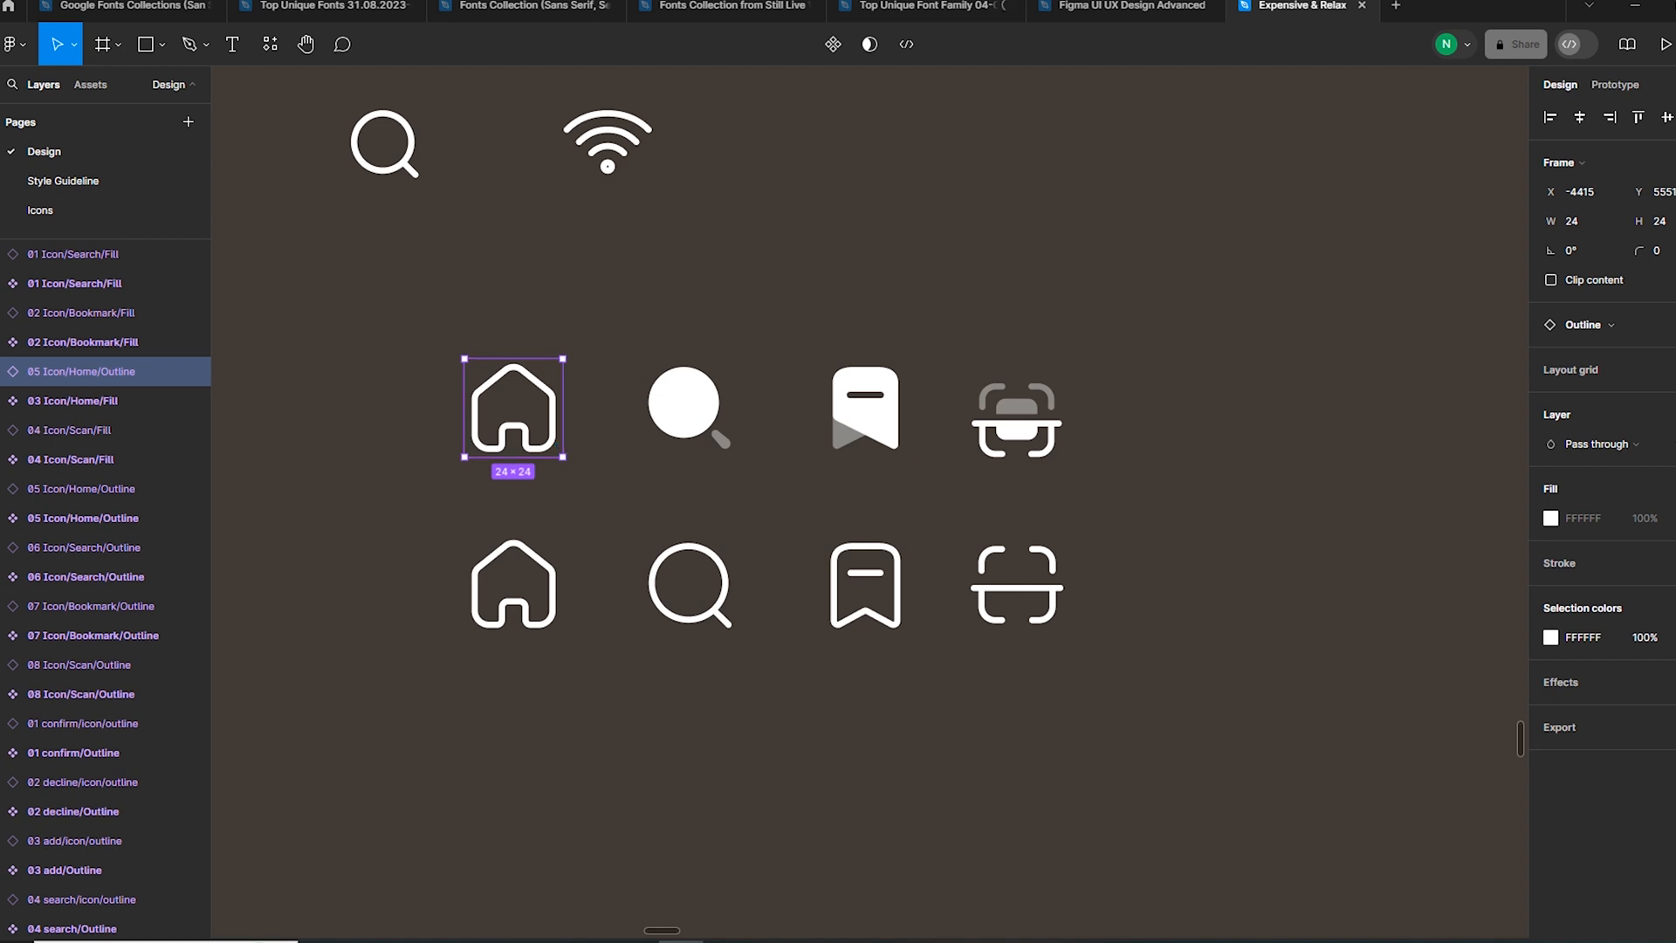
- Swap the same Home instance back to the 03 Icon/Home/Fill component, finding it with the search "home/"
left_click(1616, 336)
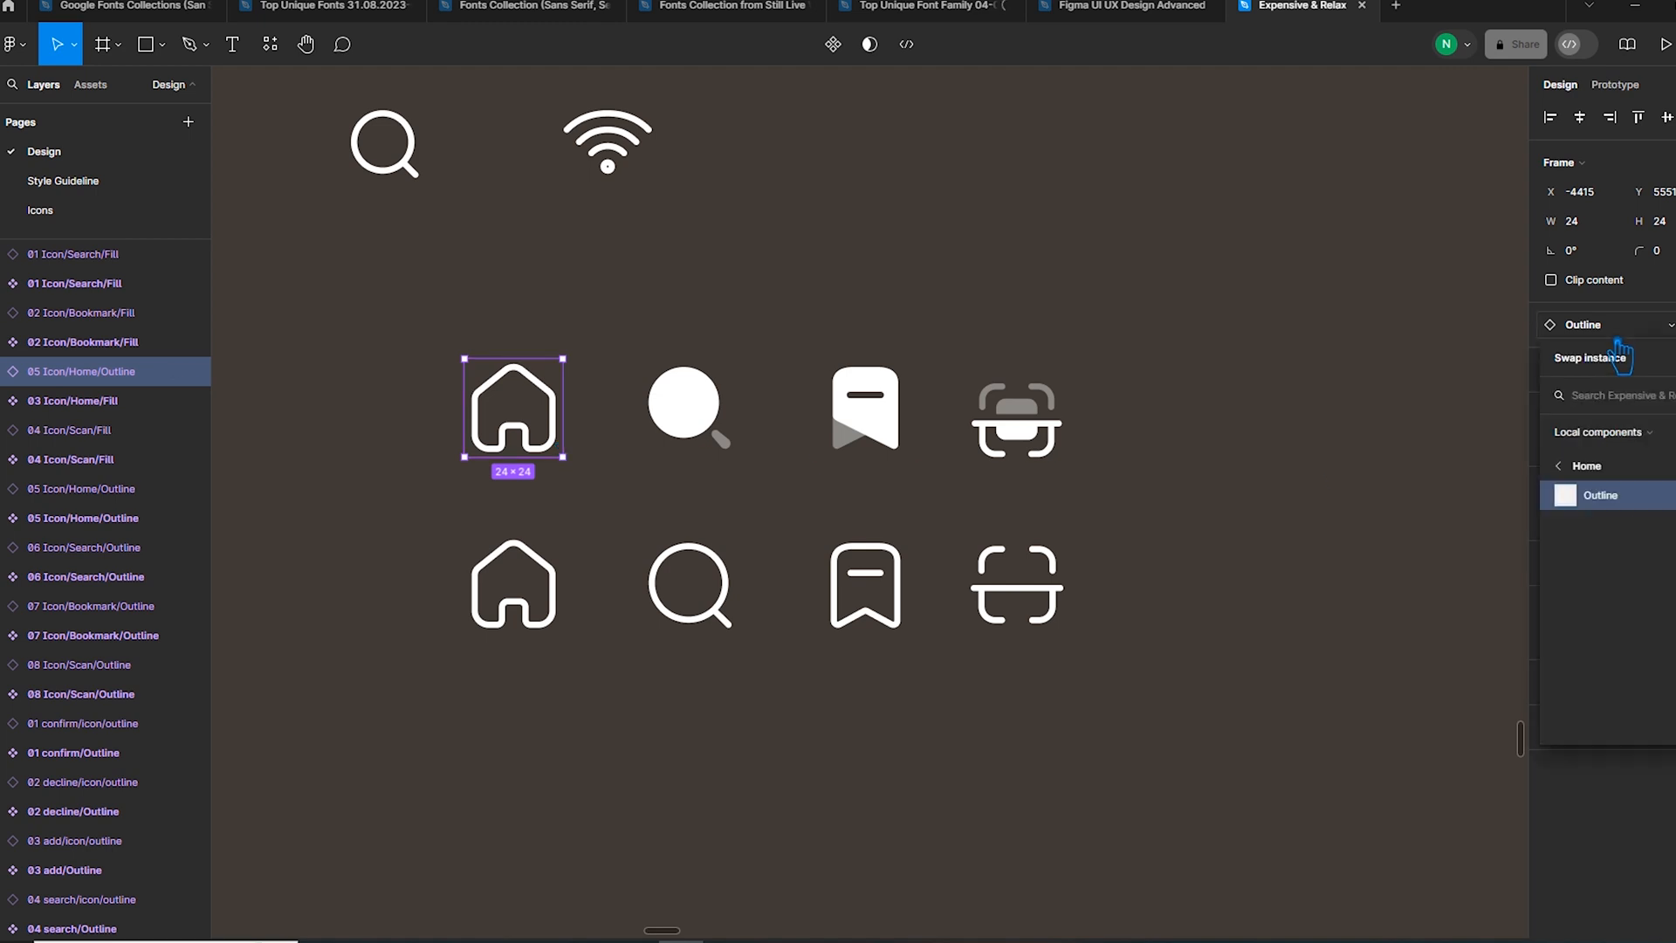
type("home/")
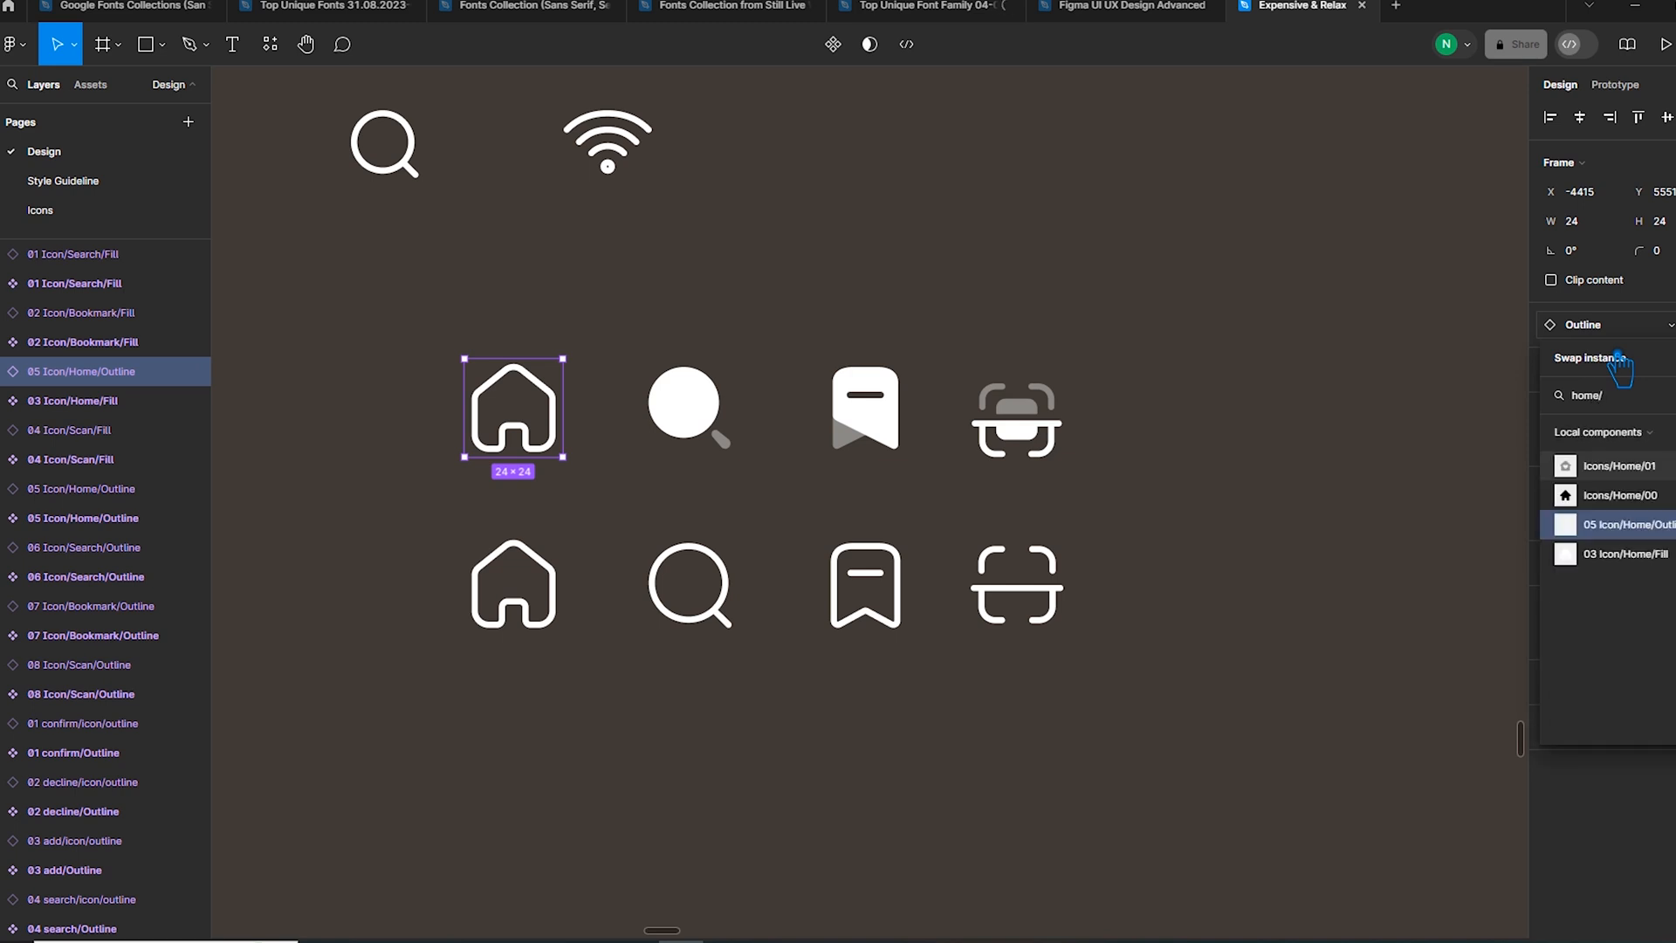
left_click(1649, 554)
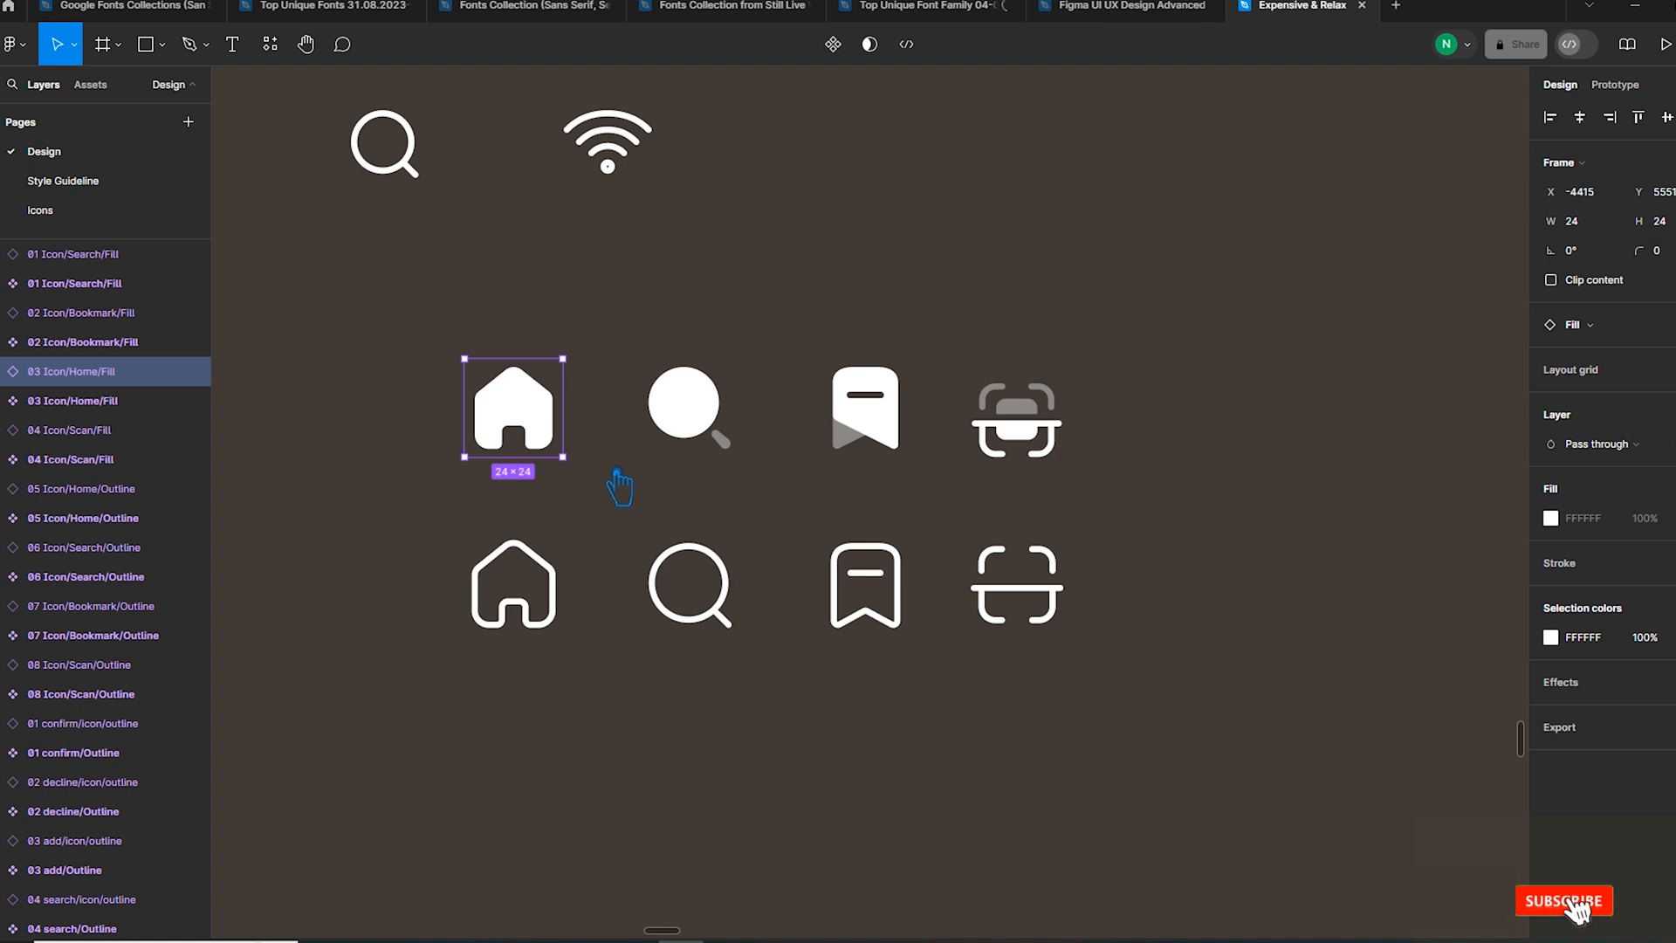
- Swap the filled Bookmark instance for the 07 Icon/Bookmark/Outline component, finding it with the search "bookmark/ou"
left_click(875, 428)
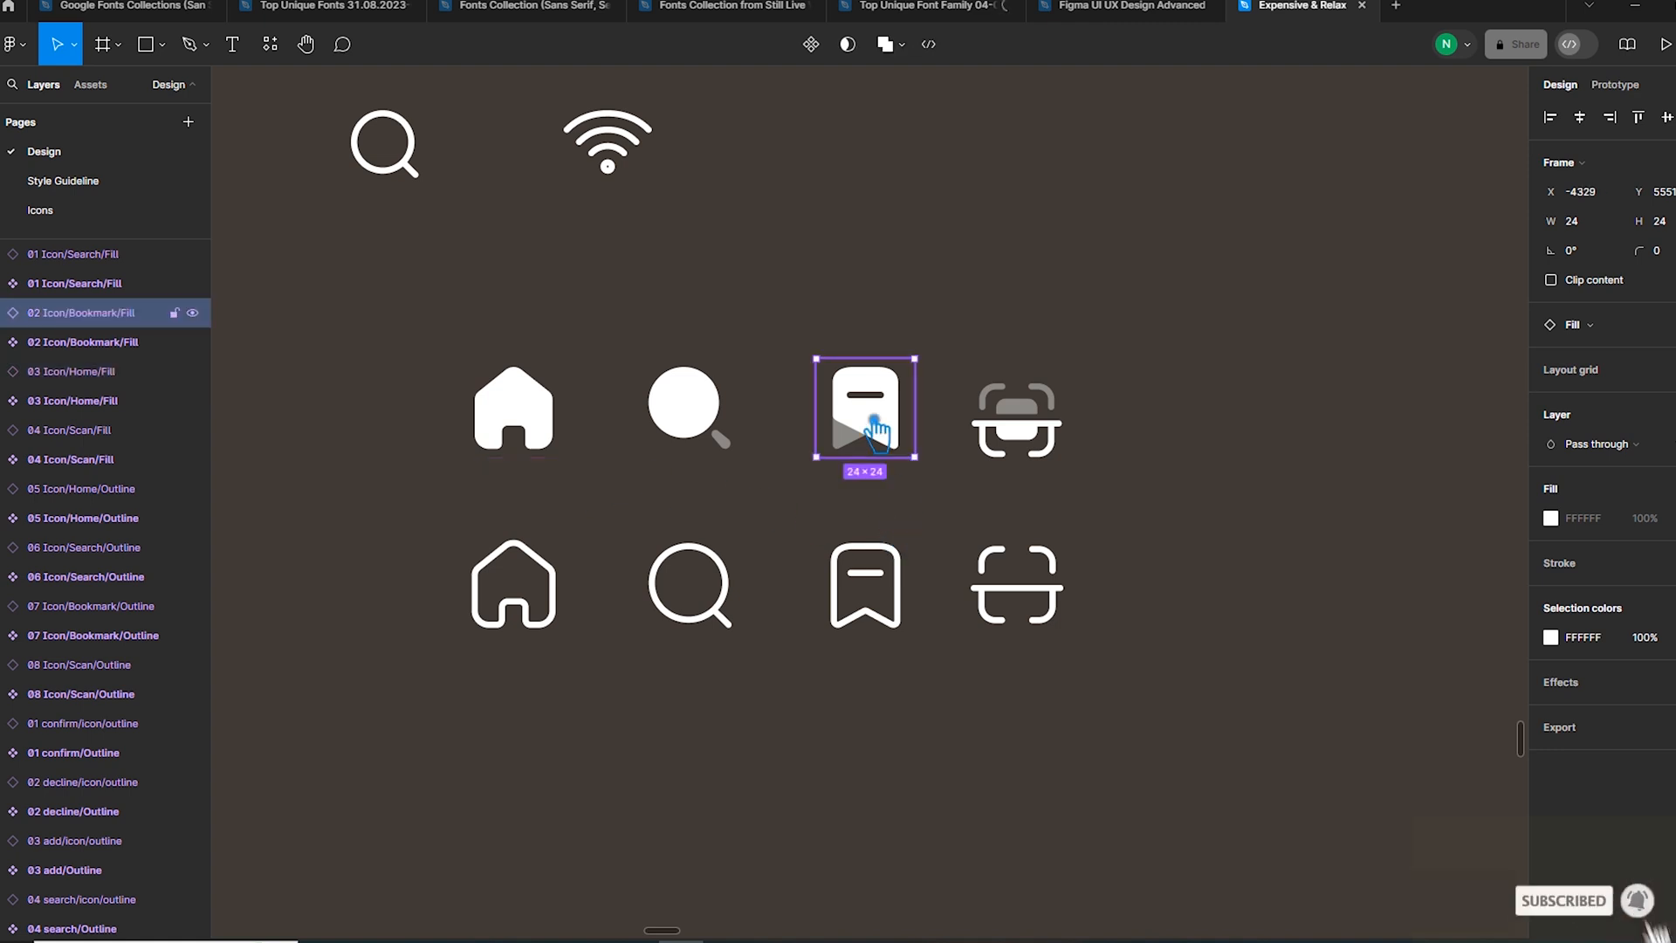
left_click(1610, 327)
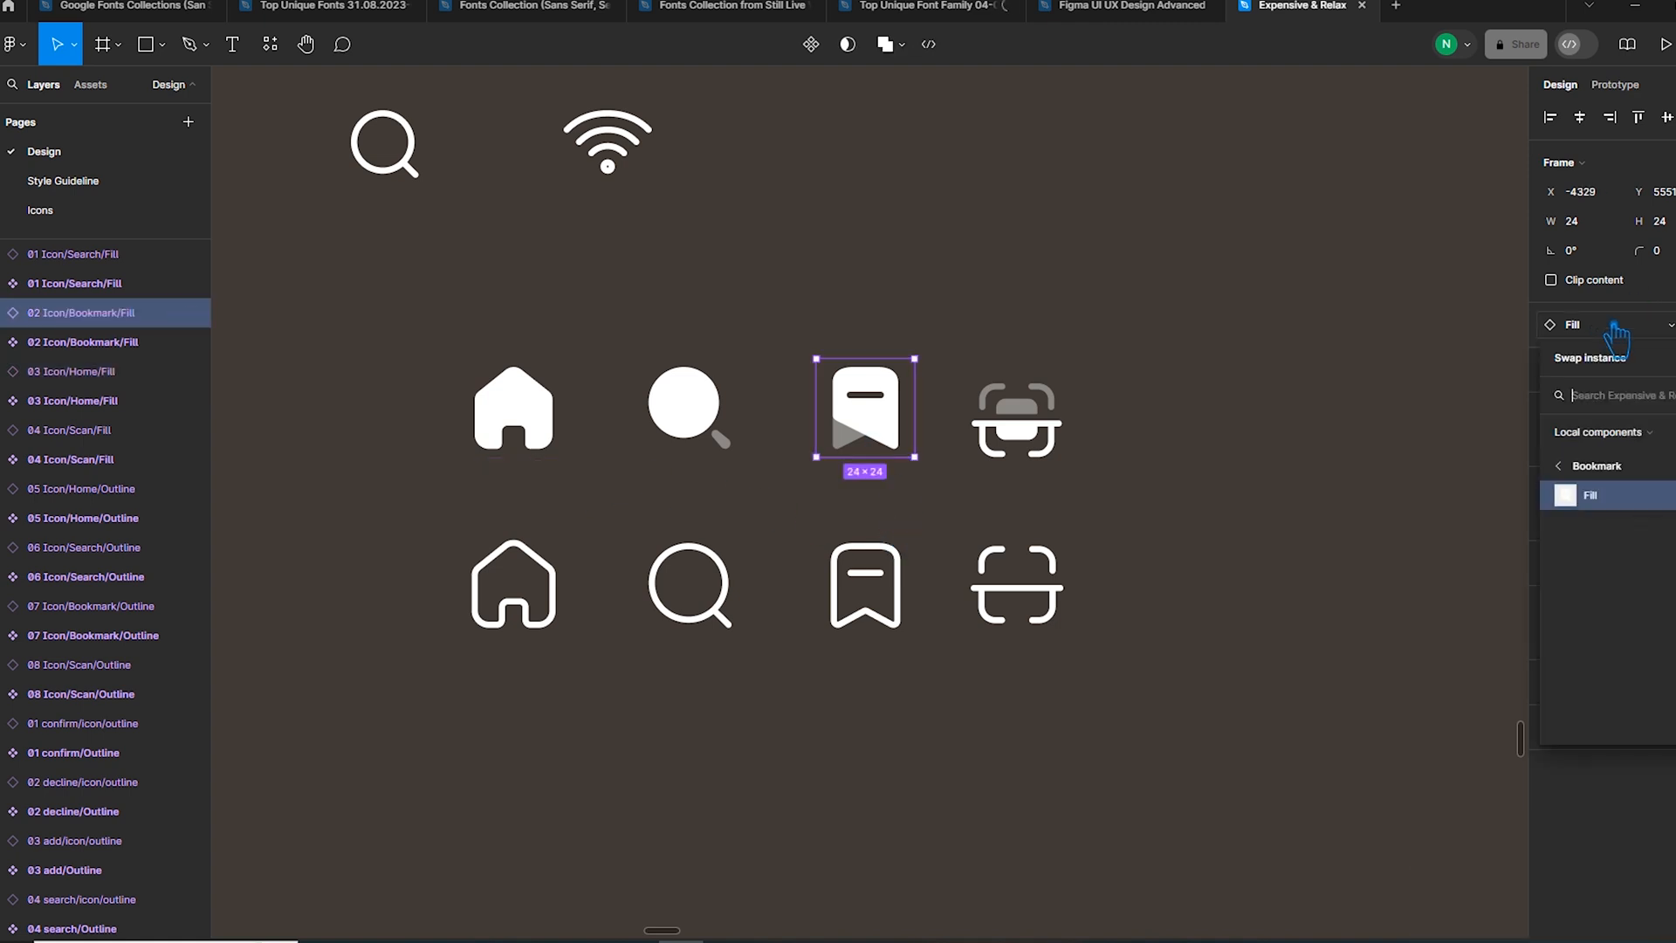
left_click(1580, 468)
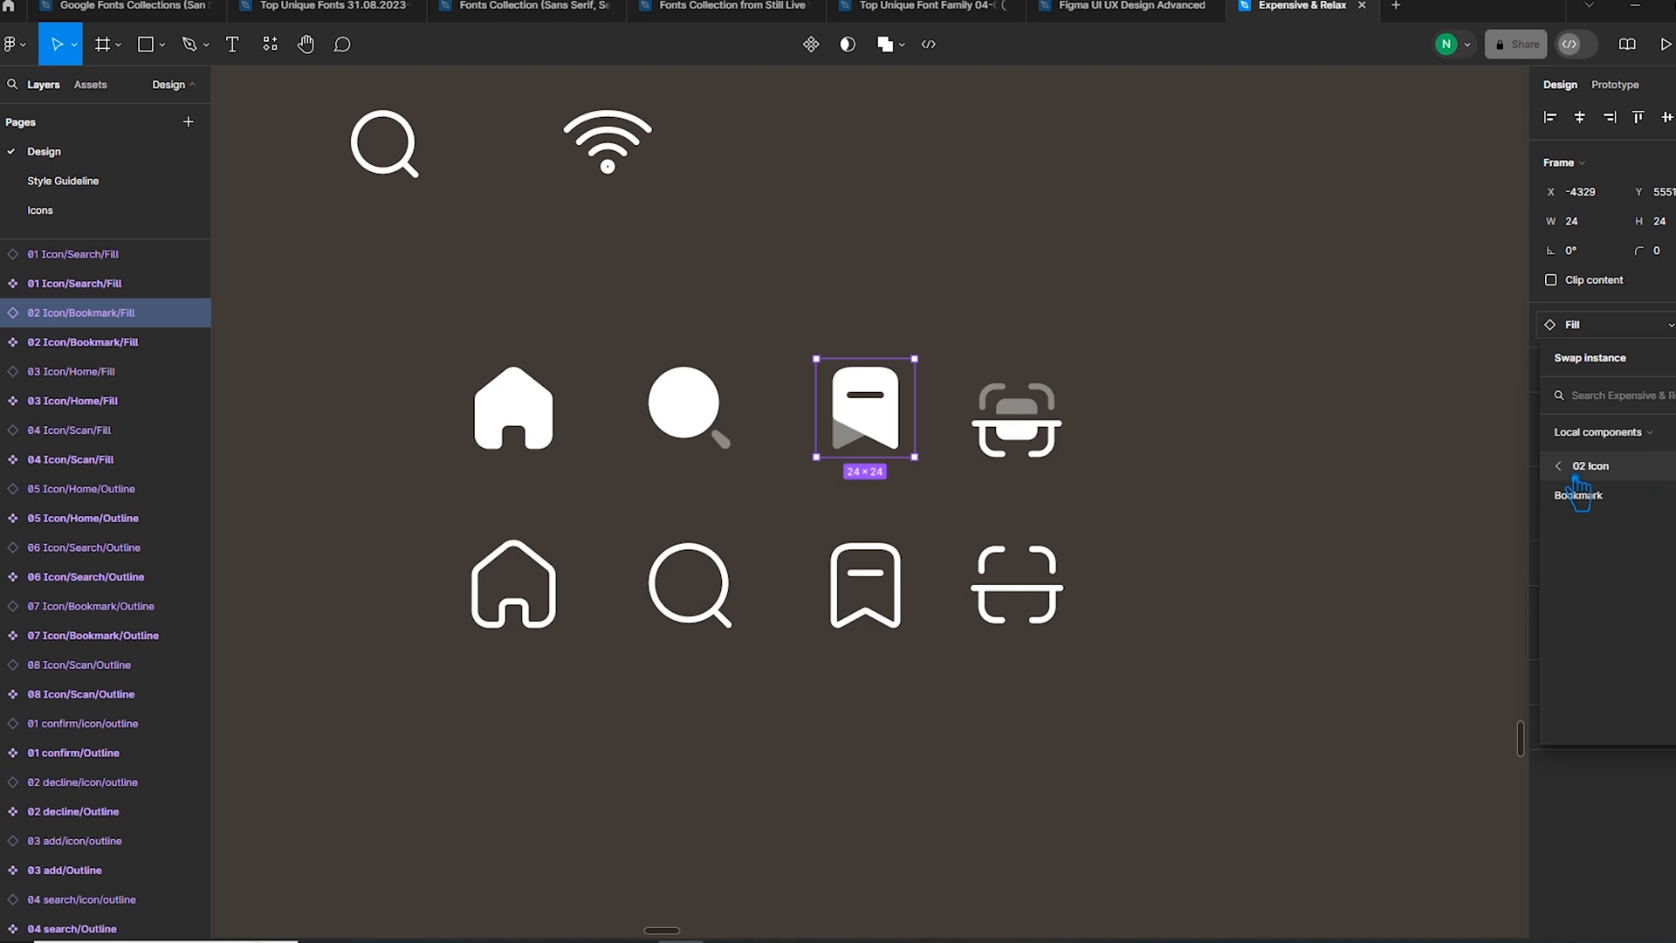
left_click(1576, 476)
left_click(1615, 330)
left_click(1619, 332)
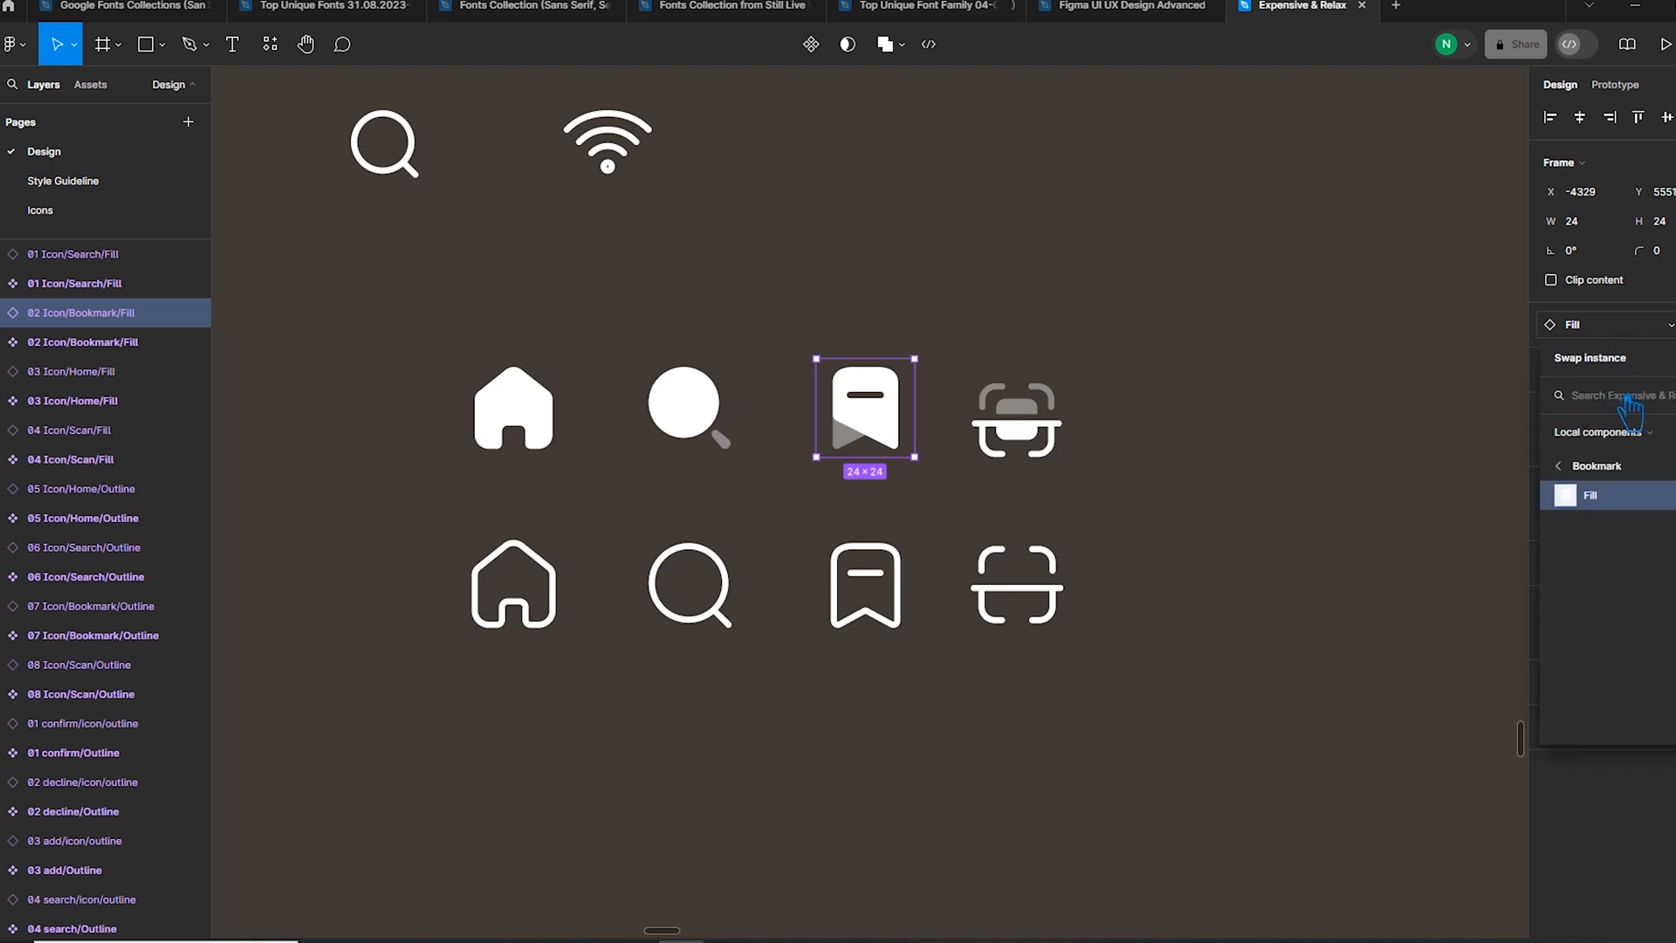
type("book")
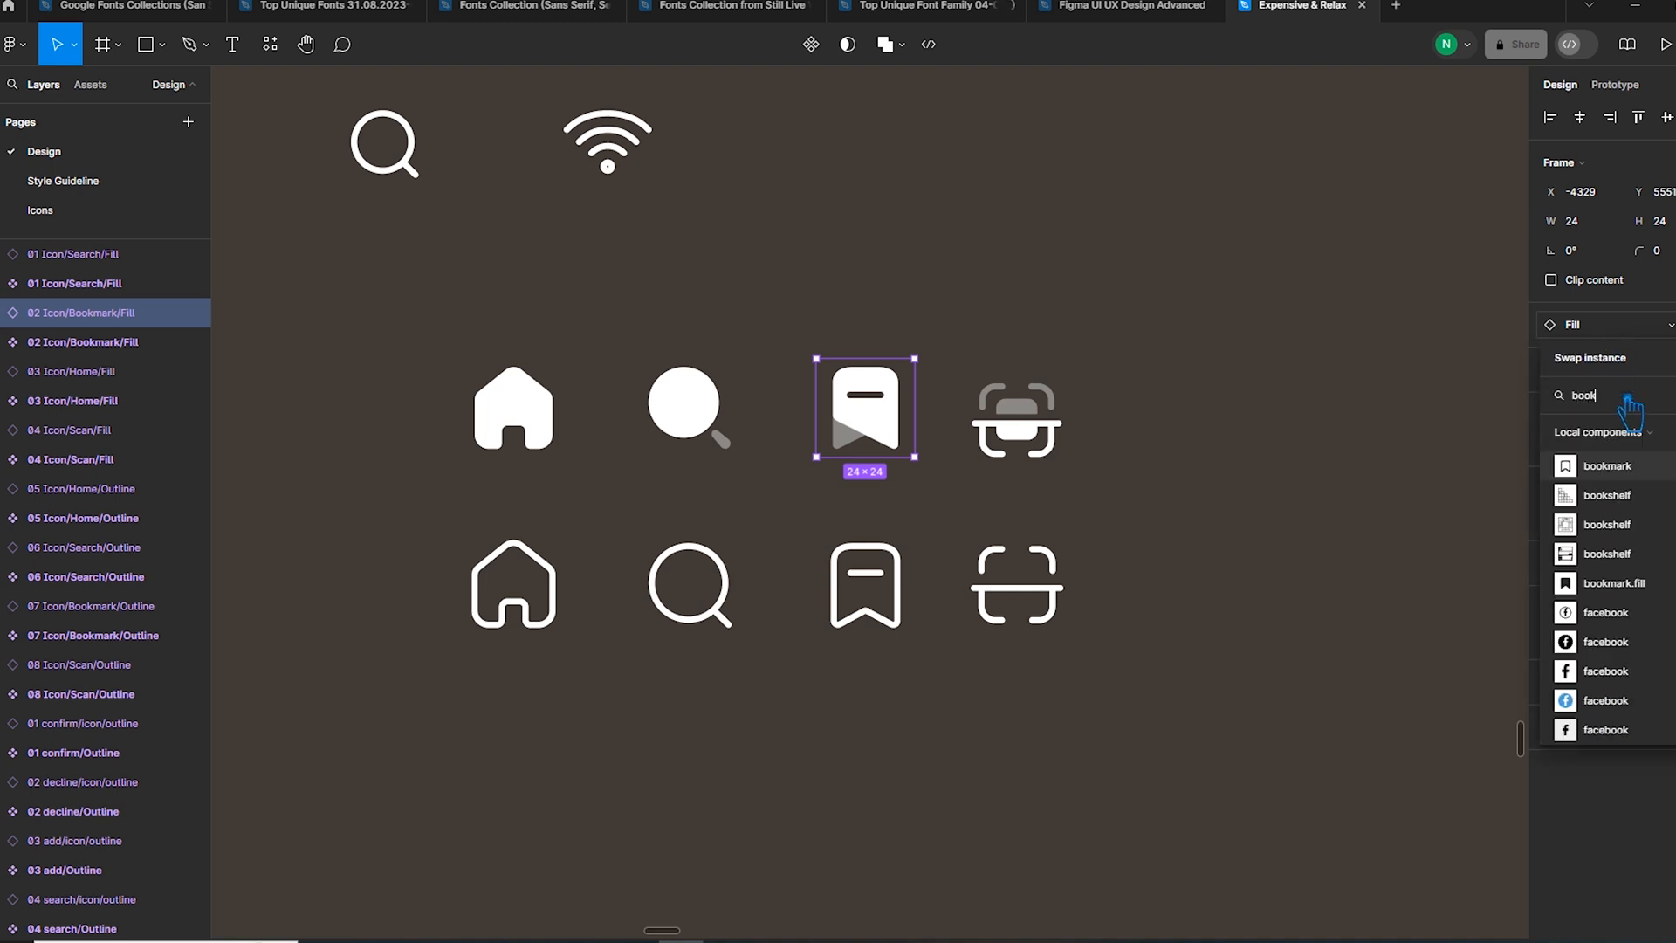
type("mark/ou")
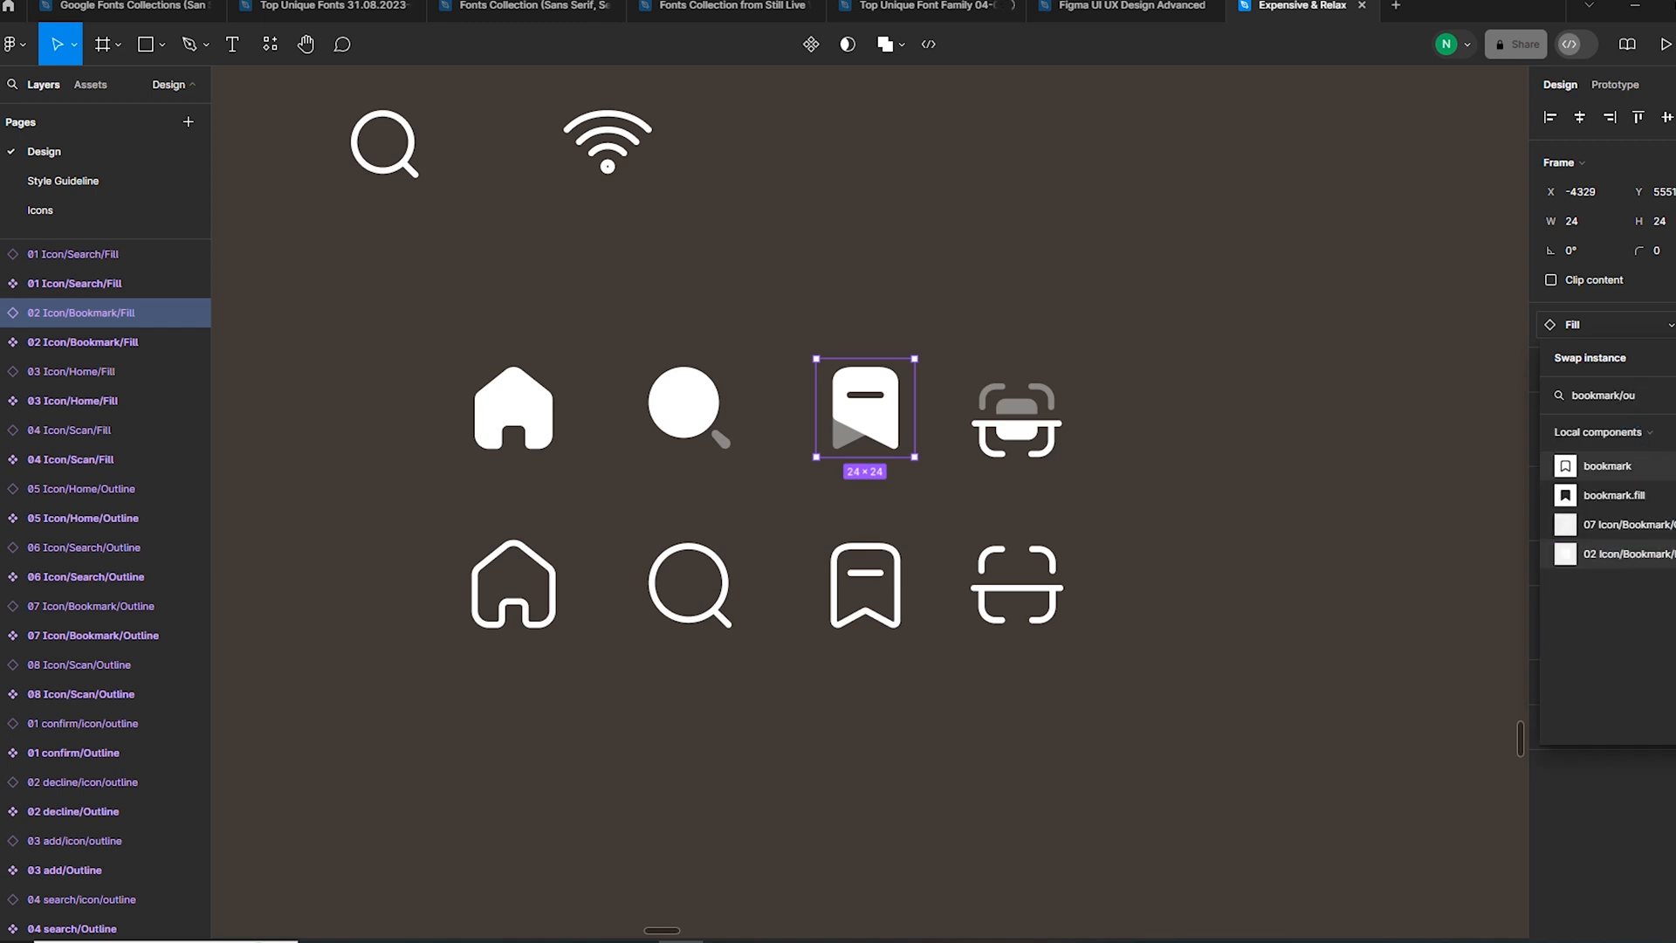
left_click(1628, 524)
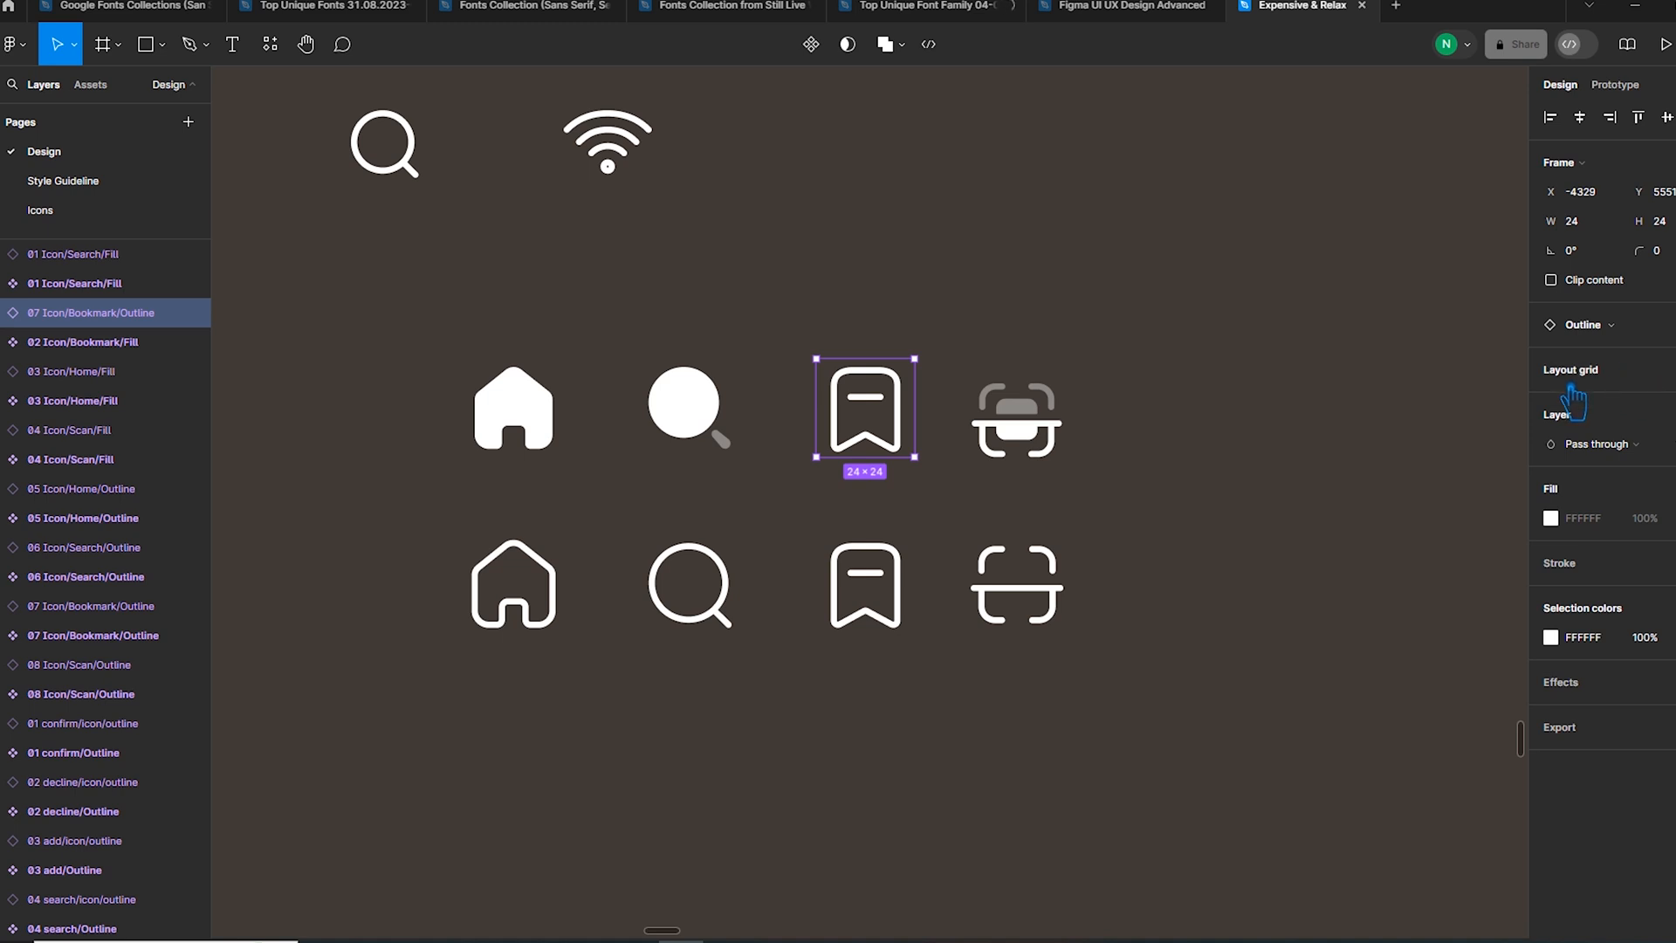
- Swap the same Bookmark instance back to the 02 Icon/Bookmark/Fill component, using the search "bookmark/out"
left_click(1626, 330)
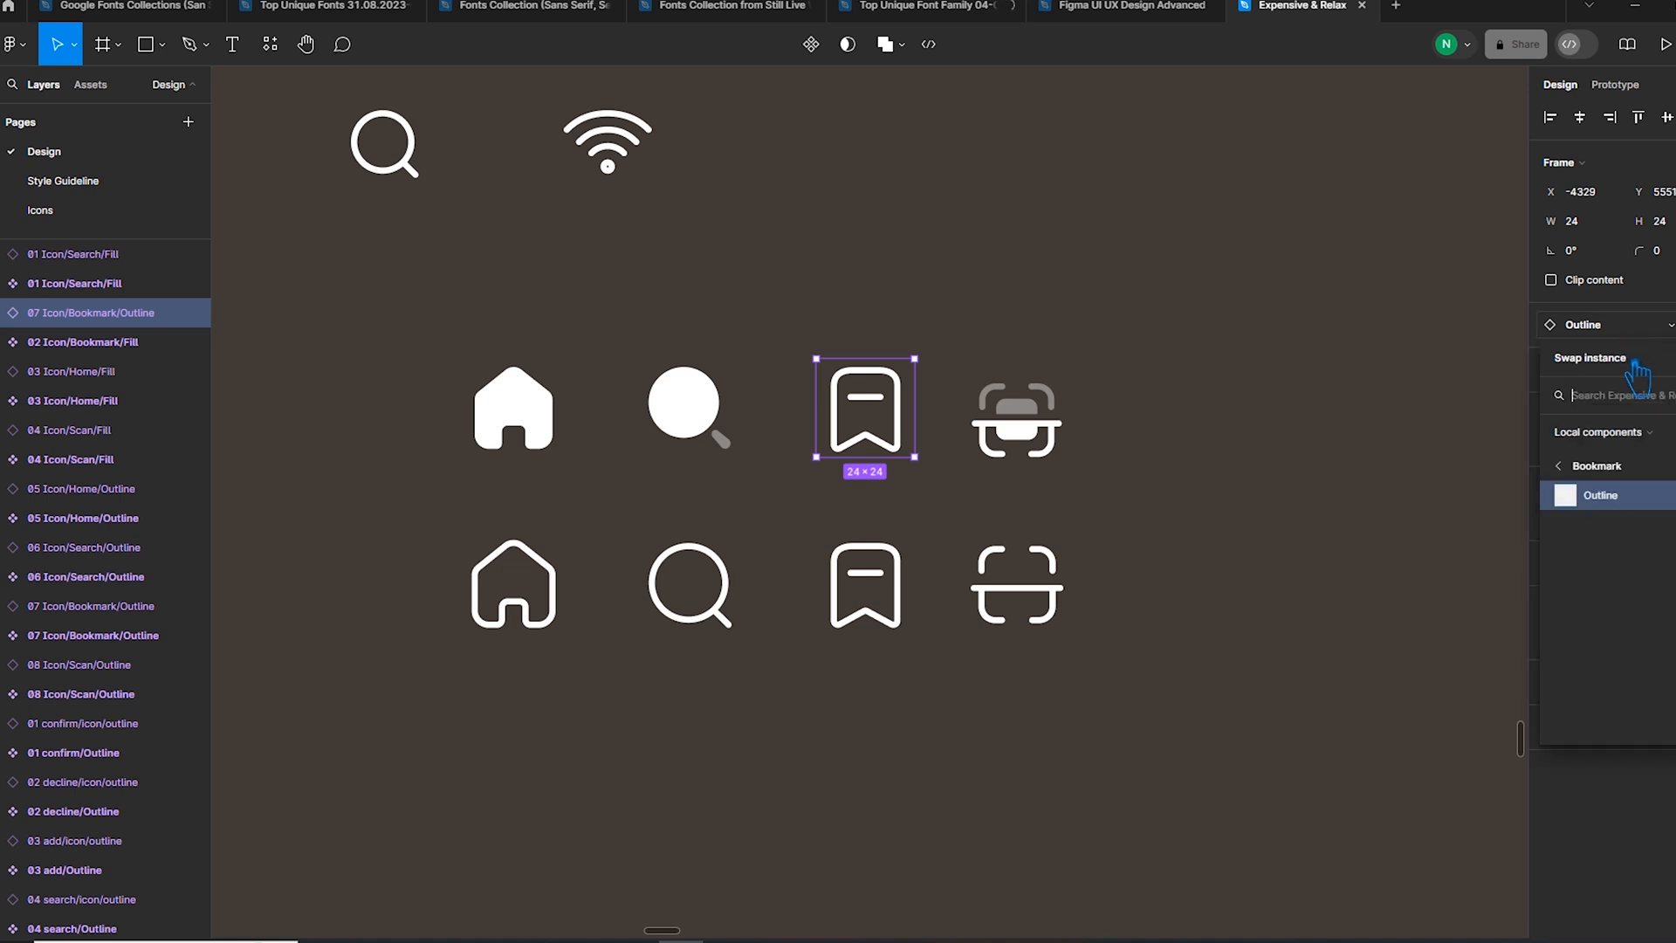
type("book")
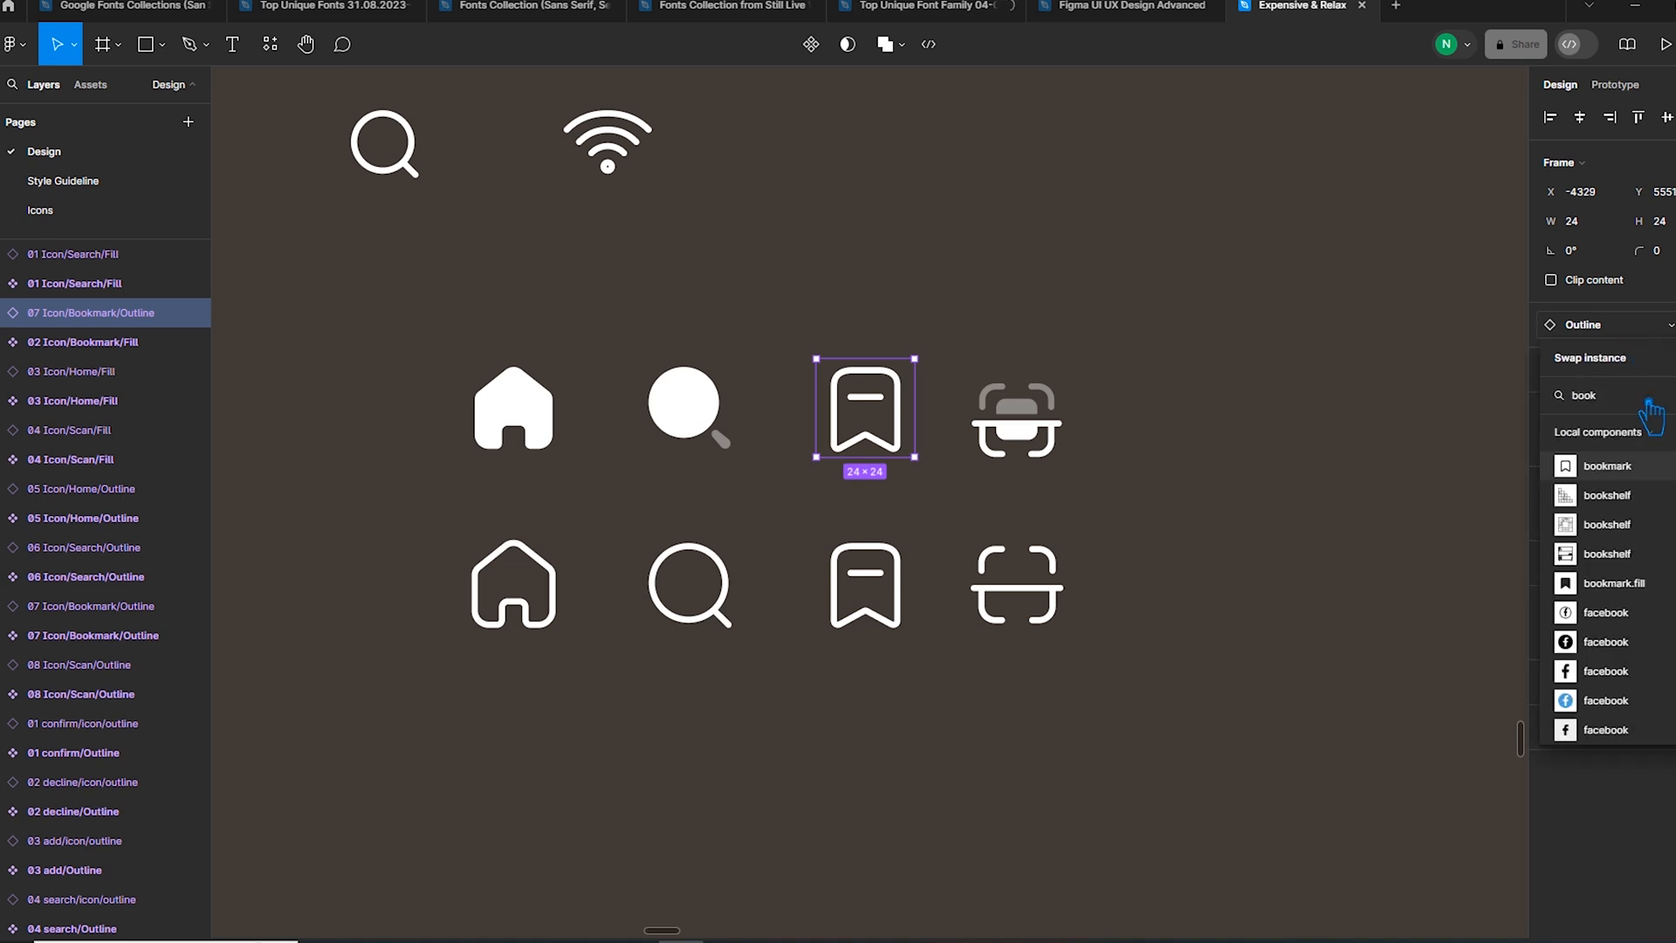
type("mark")
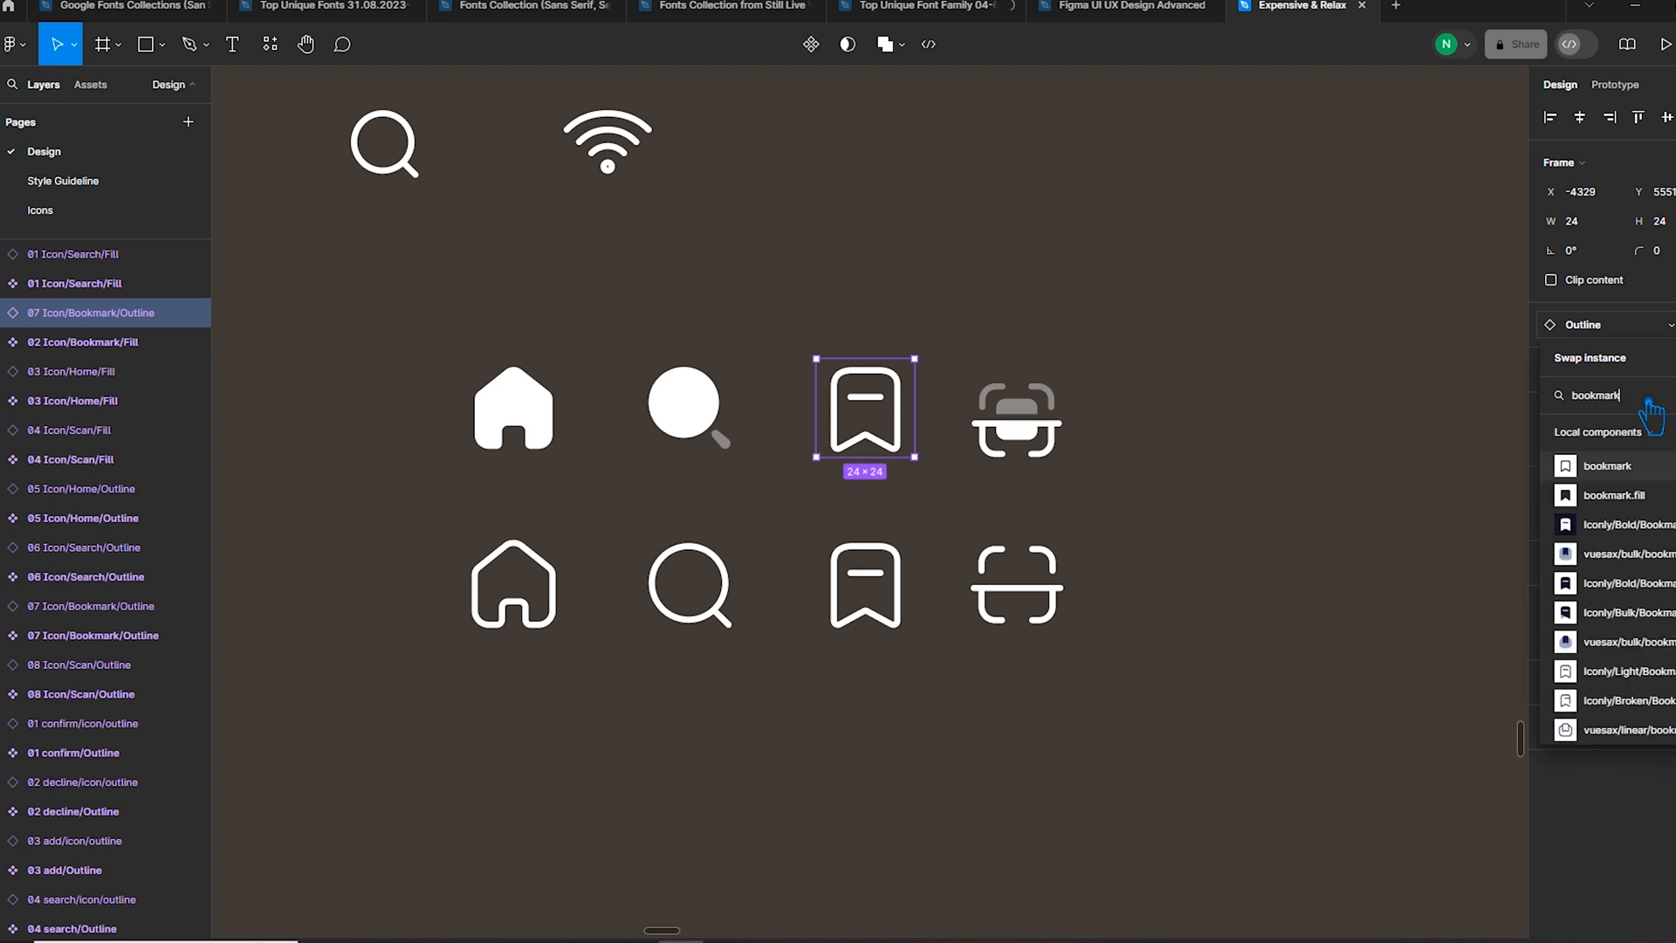
type("/out")
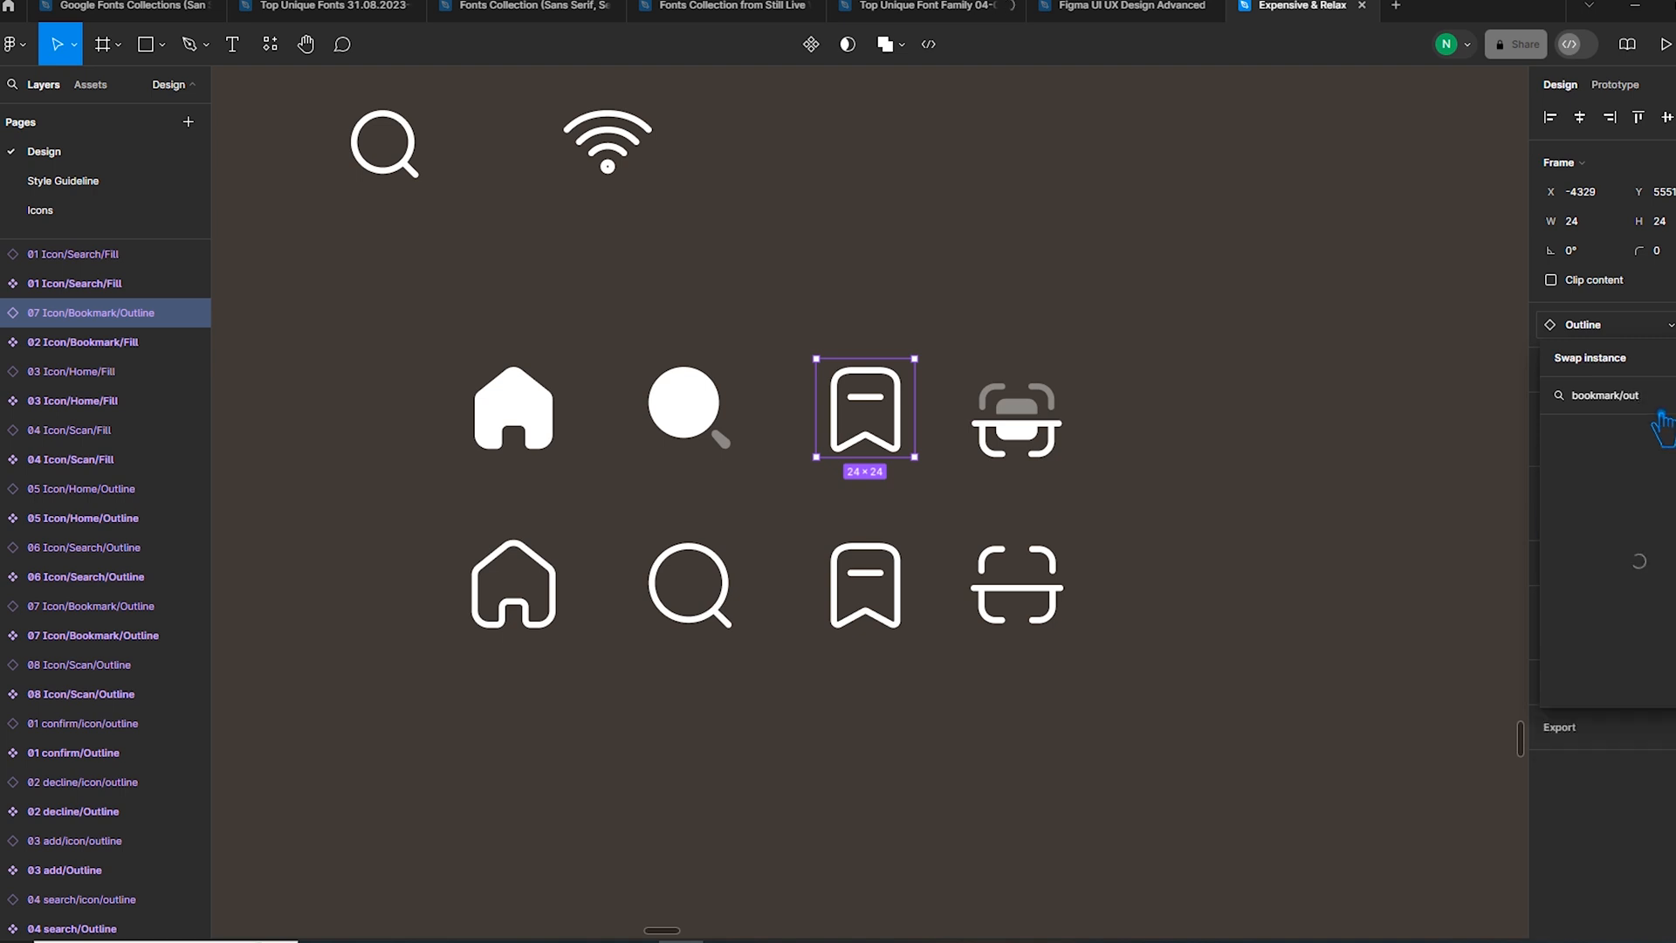
left_click(1614, 495)
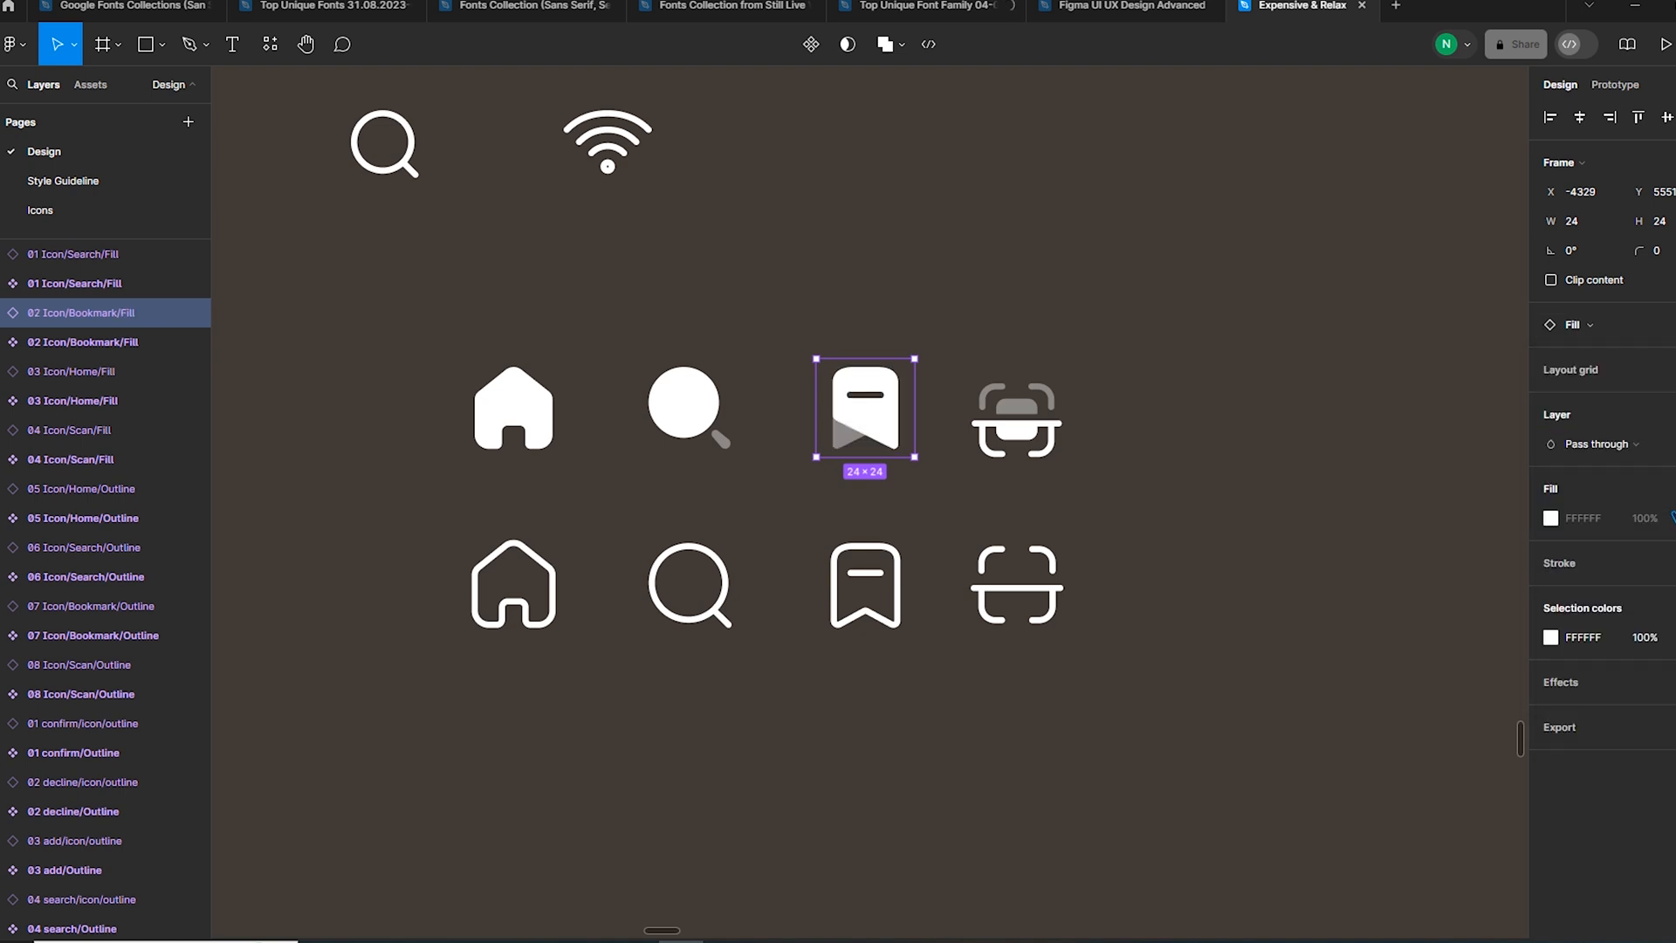
- Swap the outlined Scan instance for the 04 Icon/Scan/Fill component, finding it with the search "scan/fill"
left_click(998, 604)
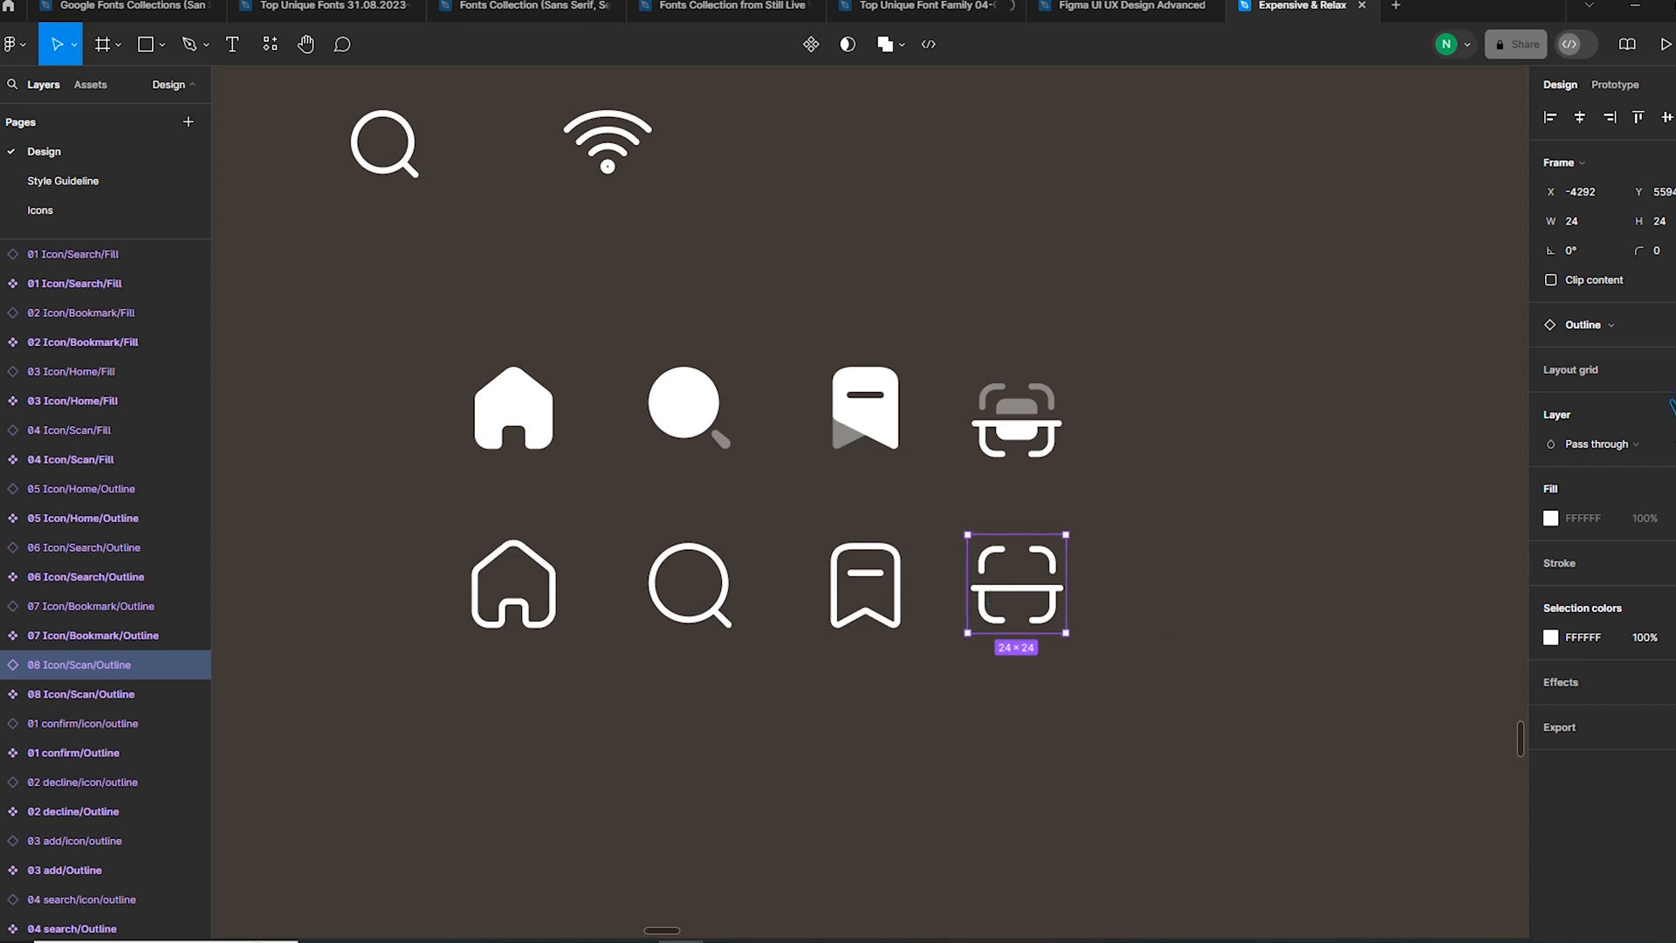
left_click(1611, 329)
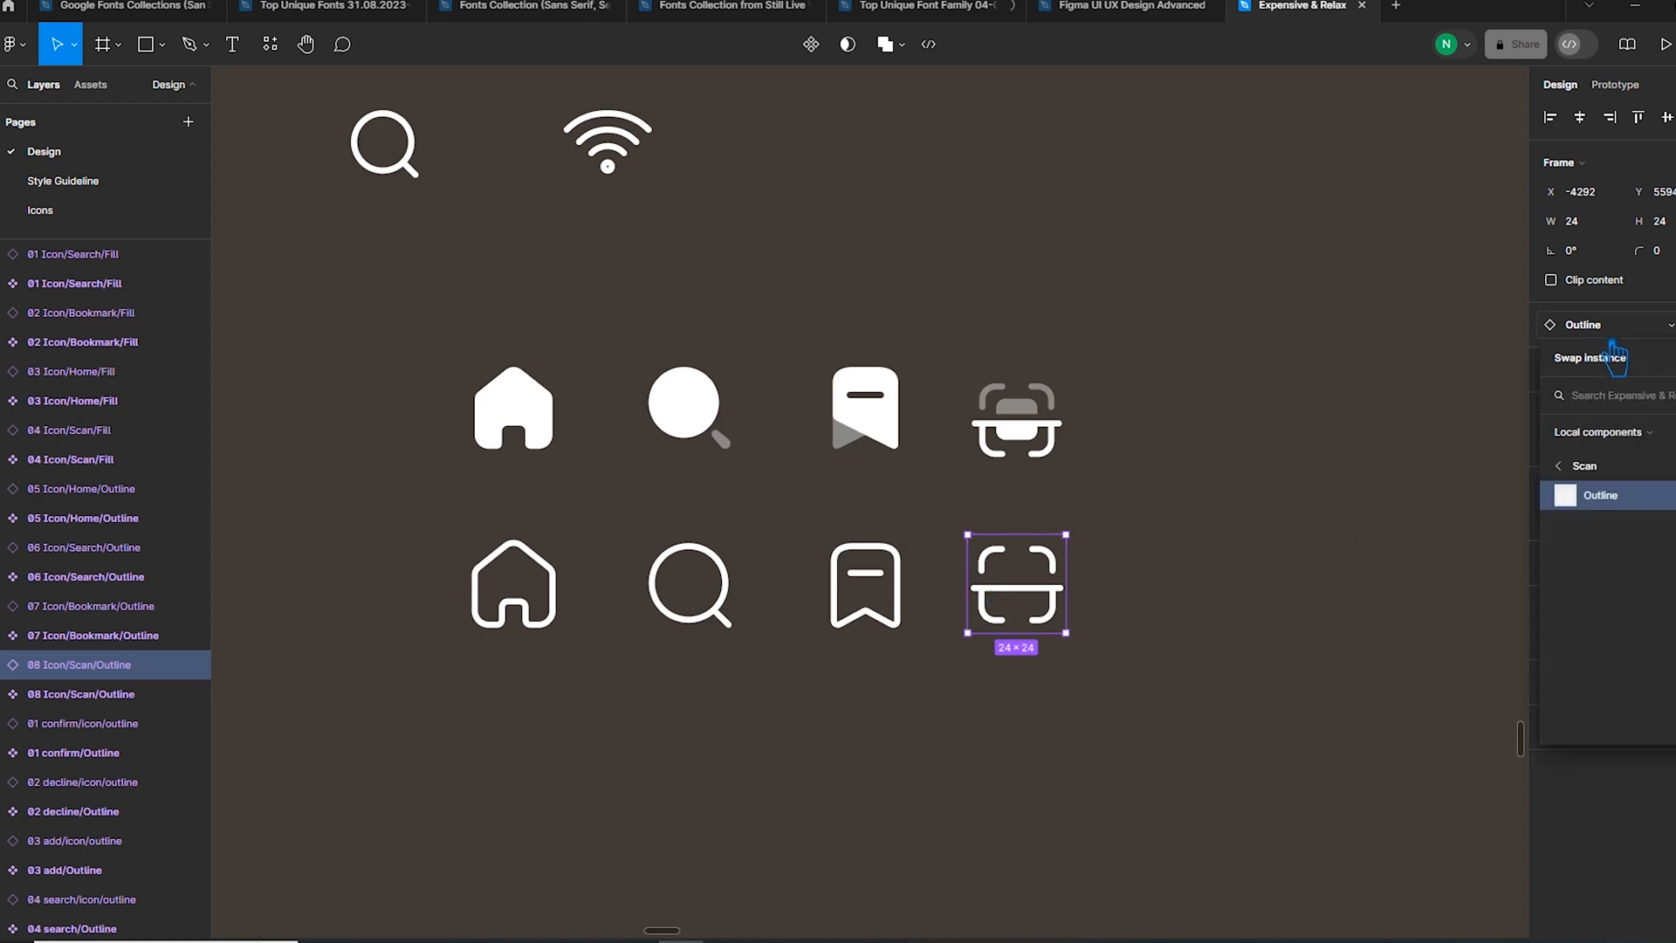
type("c")
key("BackSpace")
type("scan")
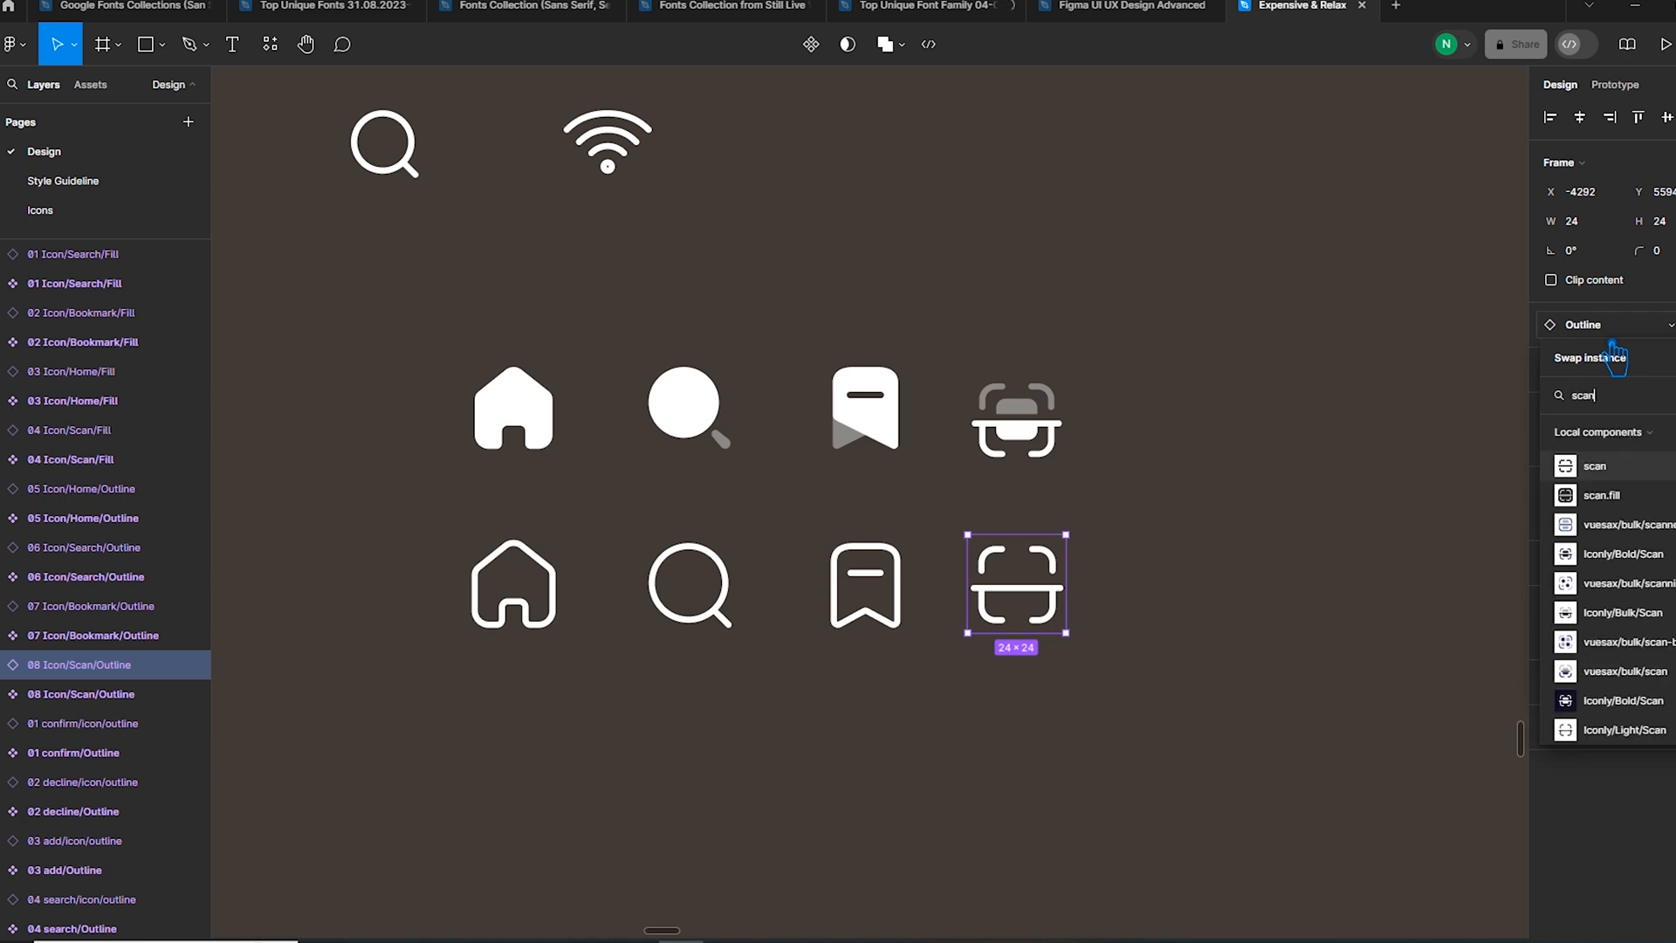
type("/fill")
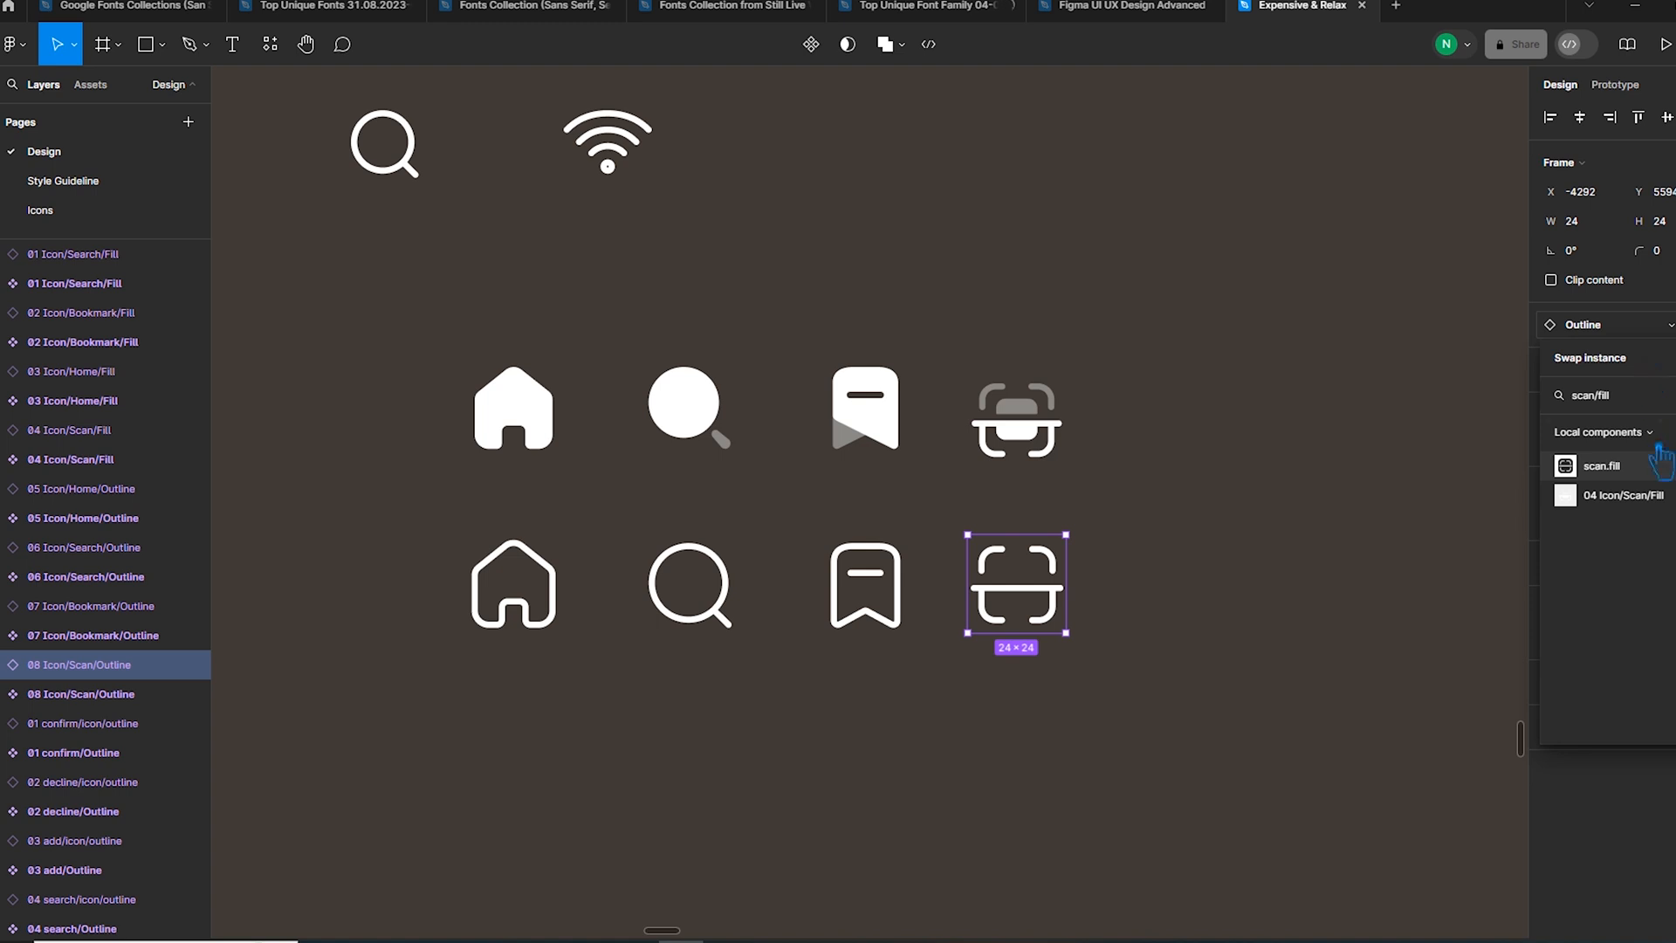
left_click(1649, 510)
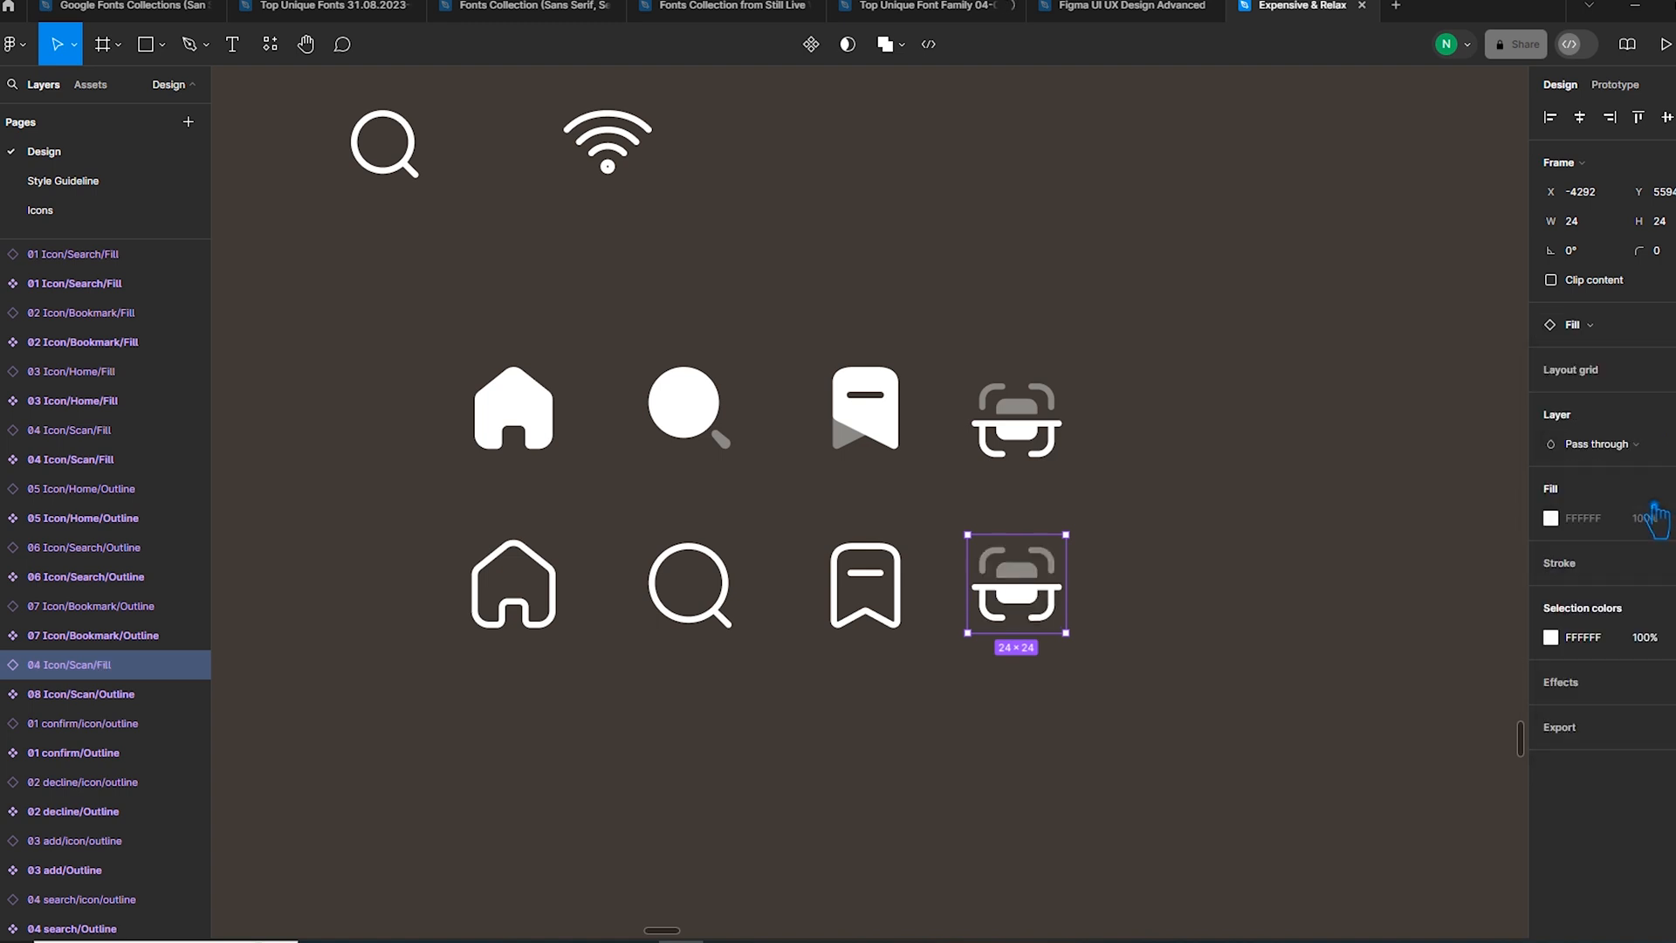
- Search the swap components for "scan/out" to return the lower-row Scan instance to its Outline version
left_click(1604, 330)
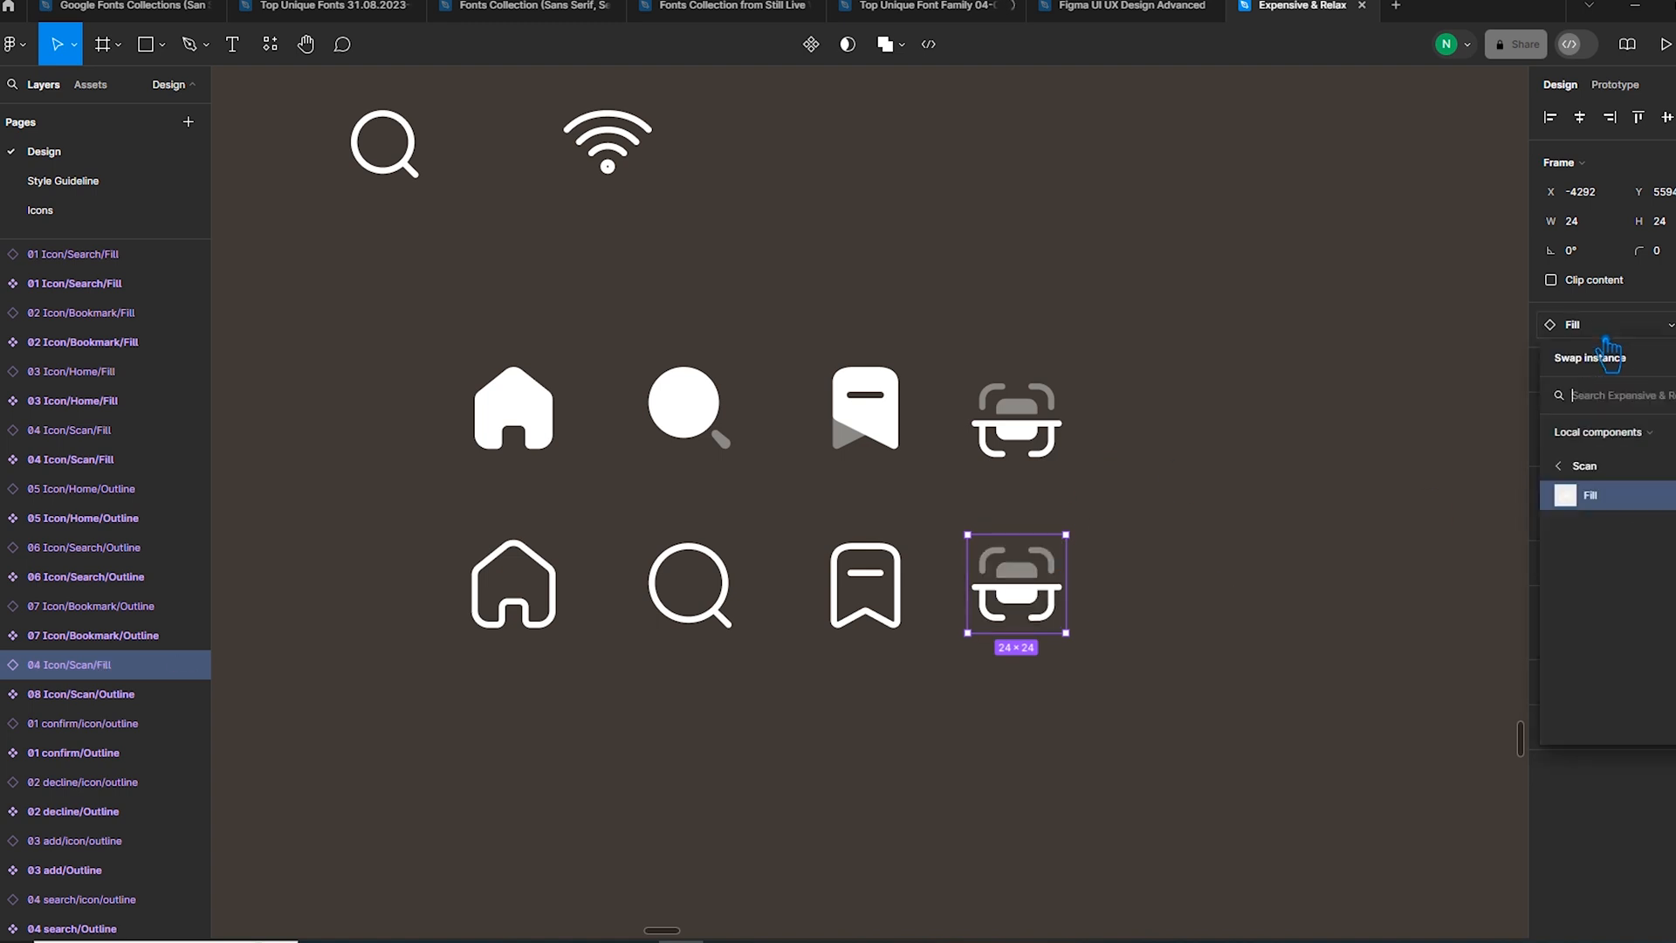
type("scan")
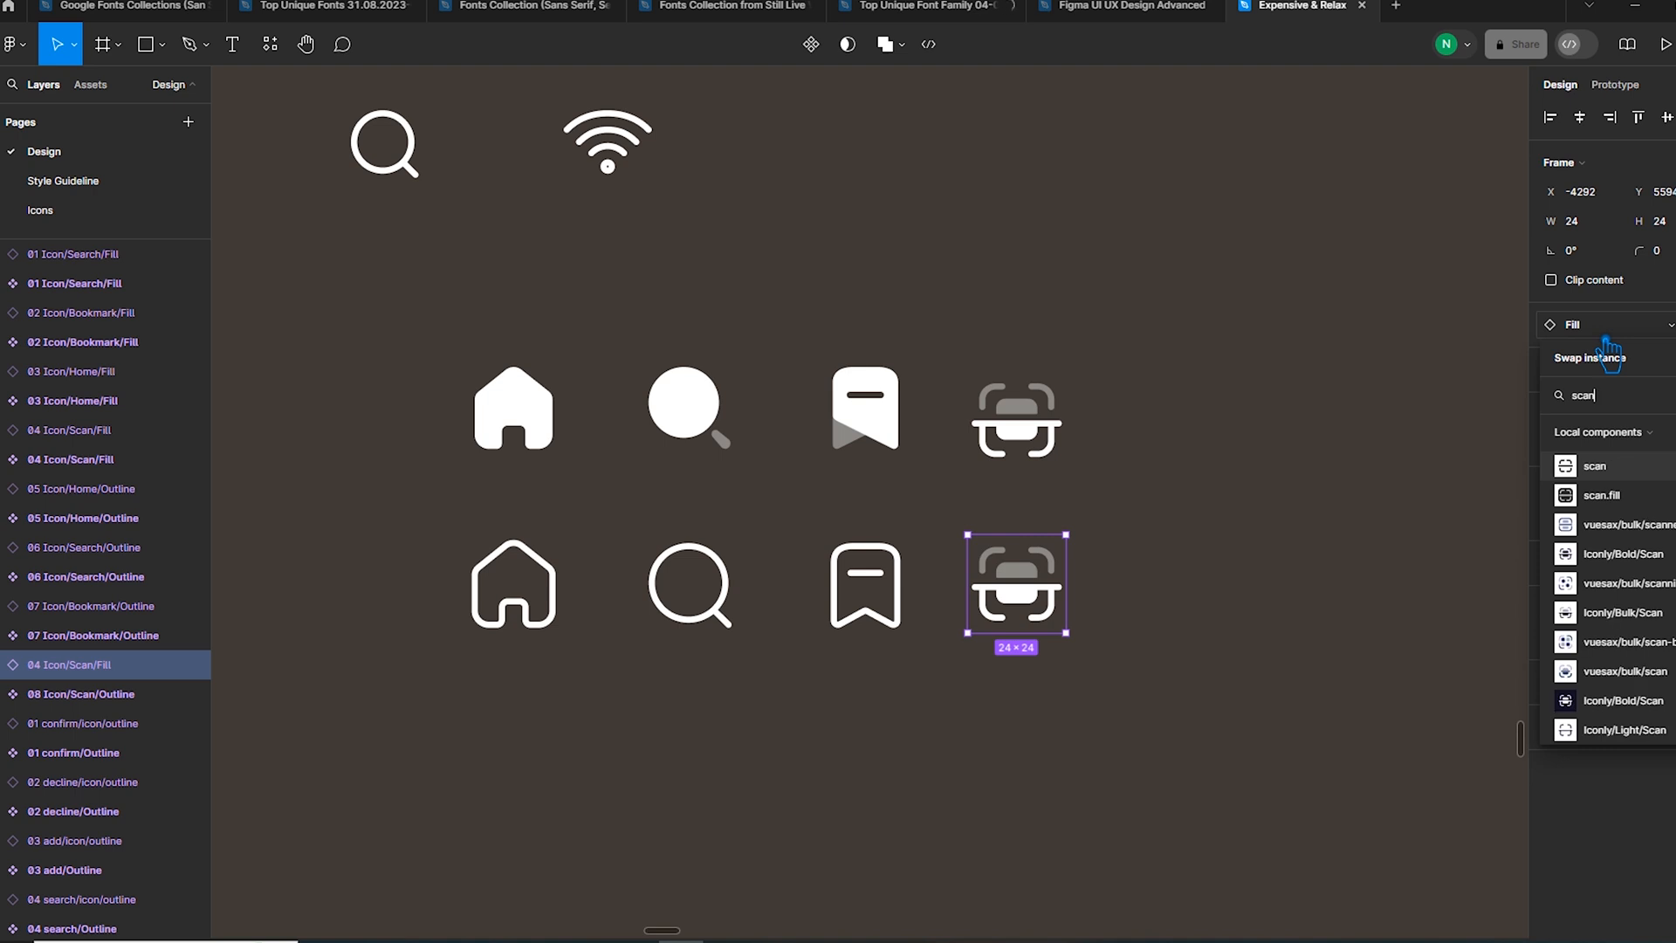
type("/out")
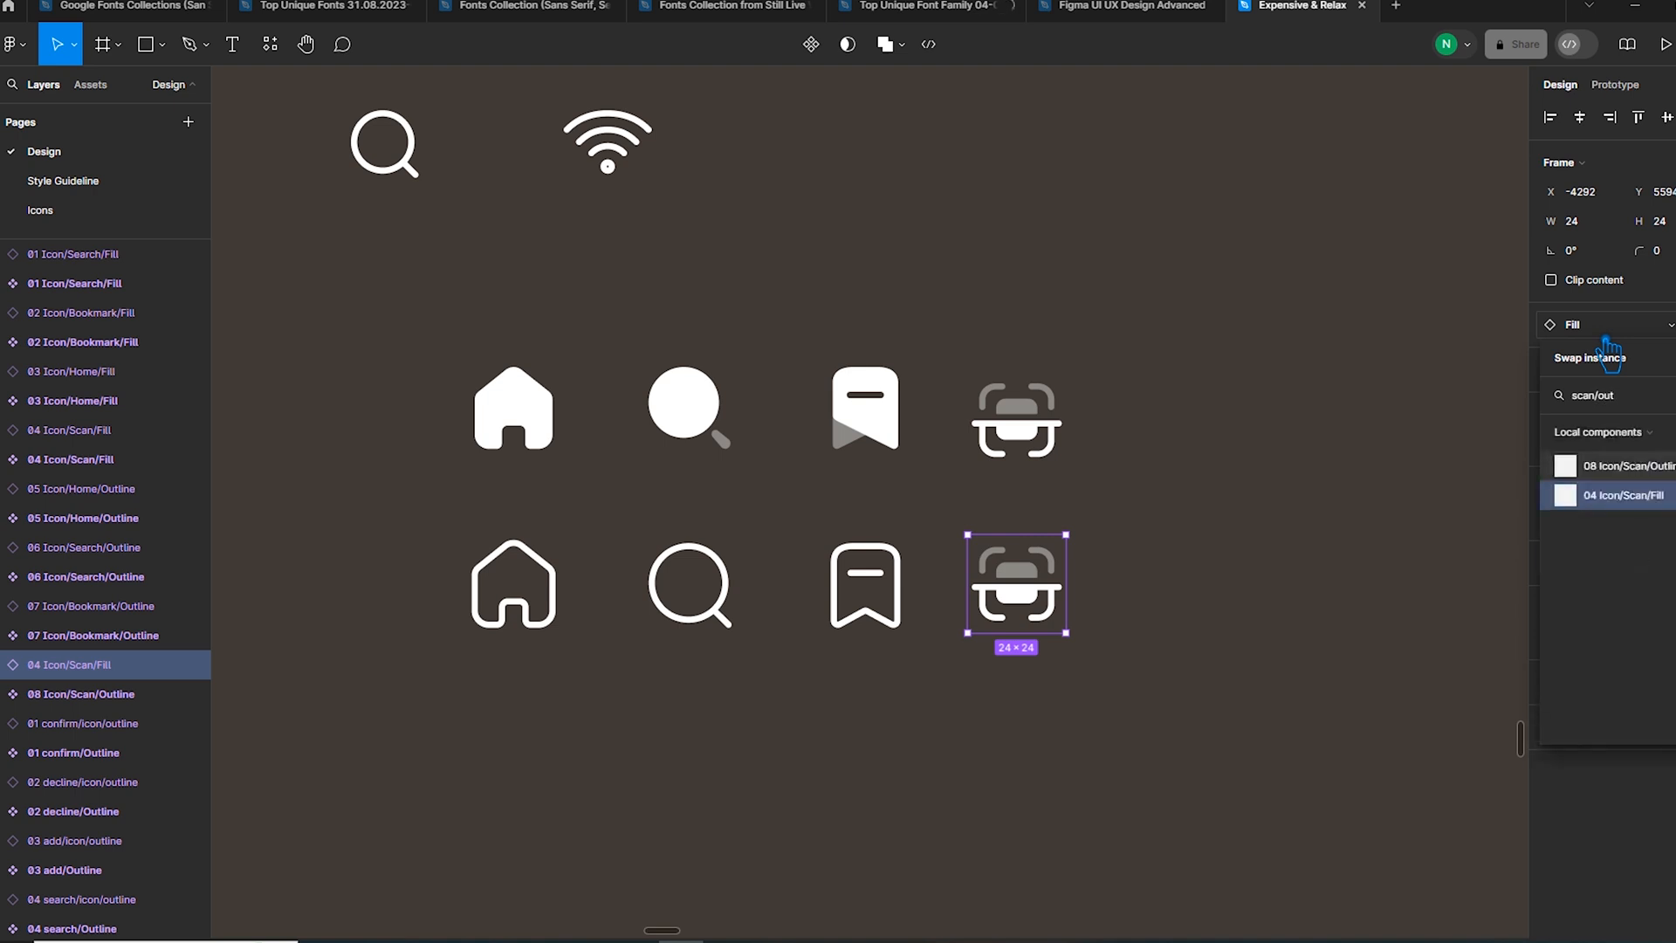